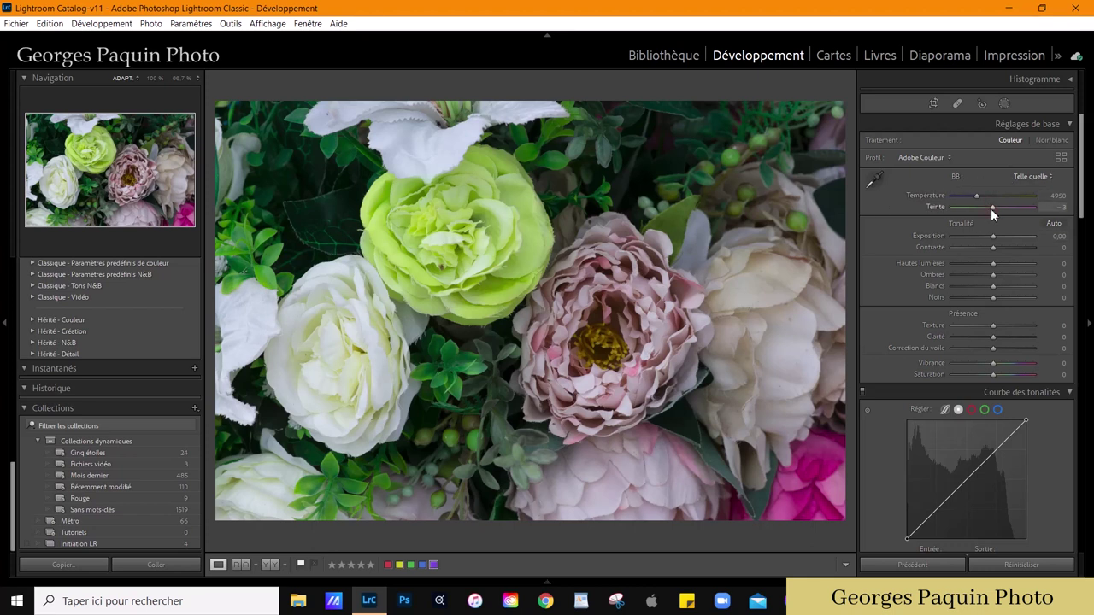
Step: Warm the white balance to Temperature 6200 and Tint +17, checking the peony up close
scroll(990, 208, "up", 3)
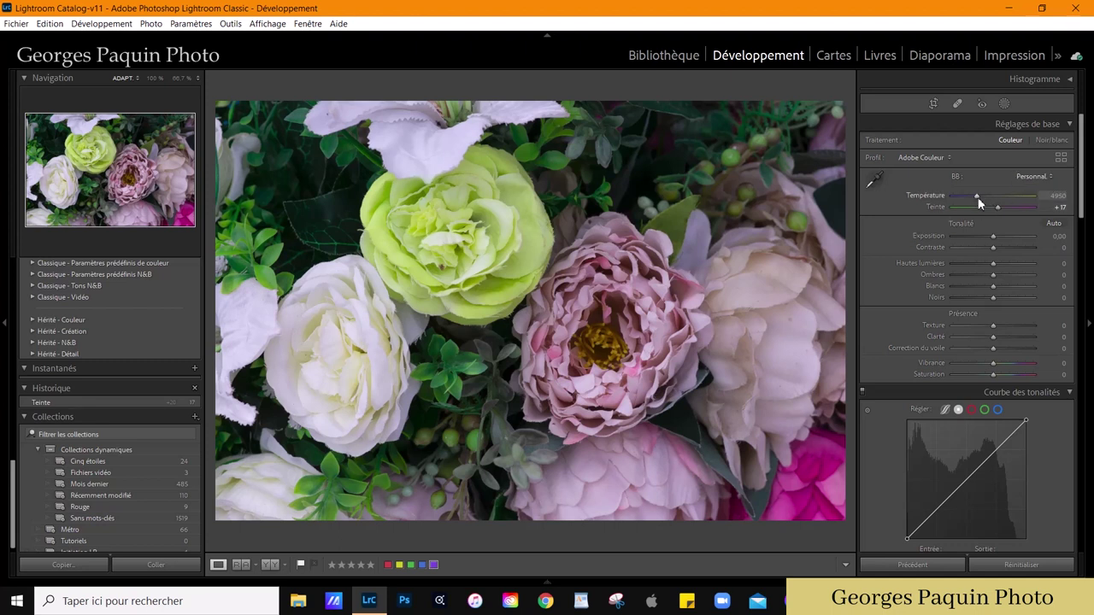
double_click(979, 198)
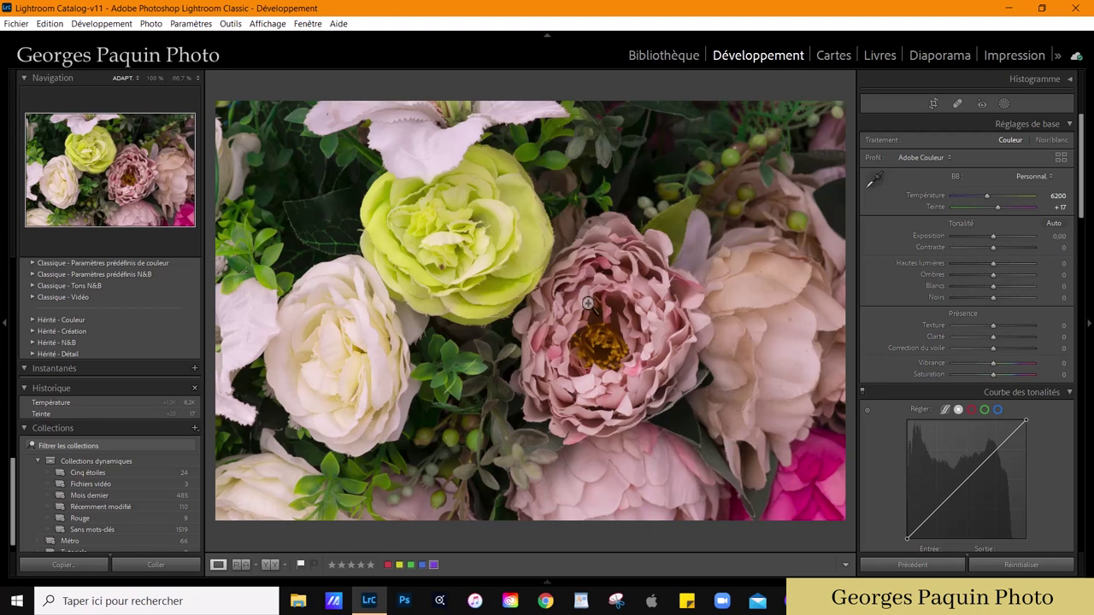
left_click(634, 287)
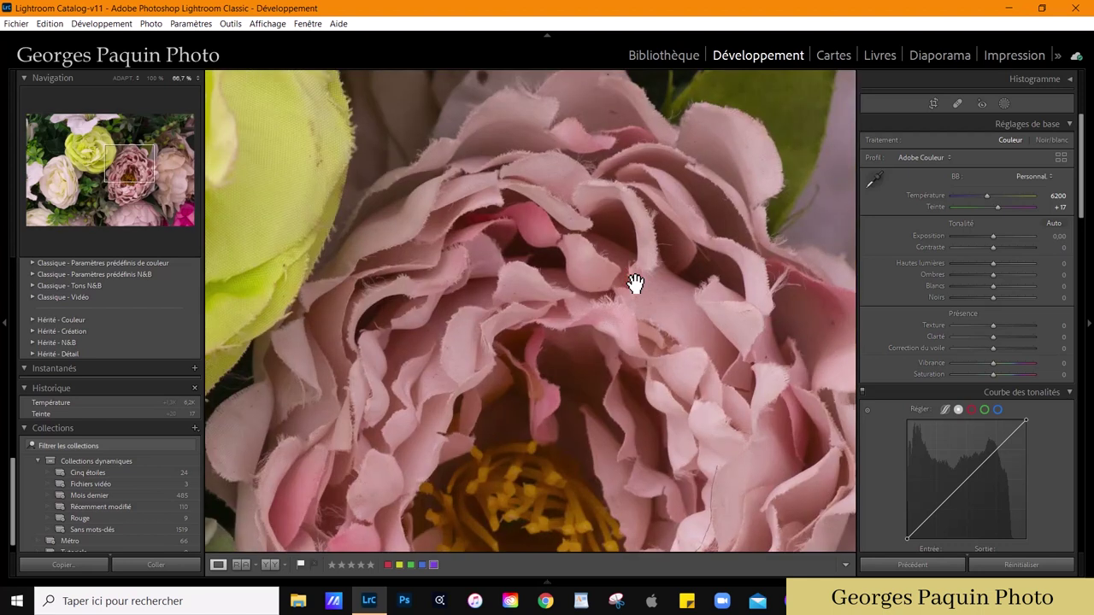
left_click_drag(482, 345, 509, 222)
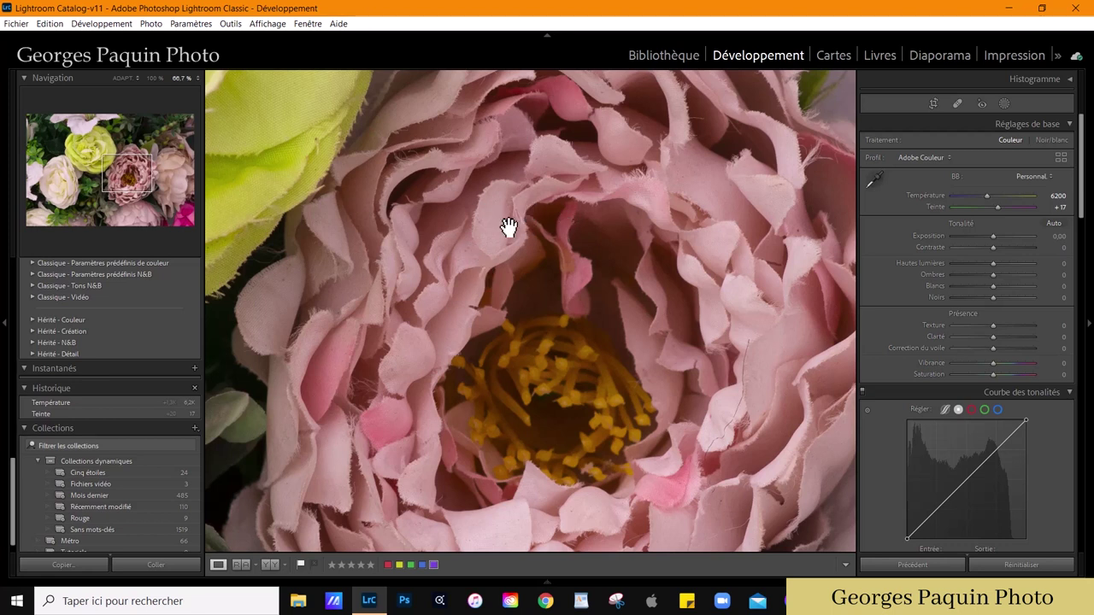
left_click(474, 258)
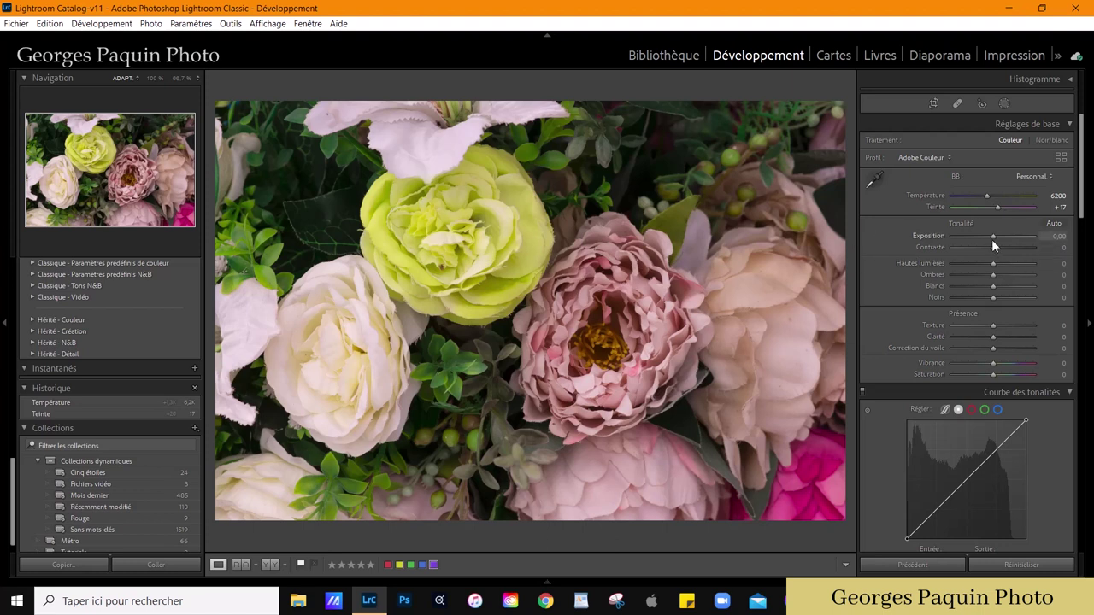
Step: Lower Exposure in the Basic panel to −0.30
left_click_drag(996, 238, 993, 239)
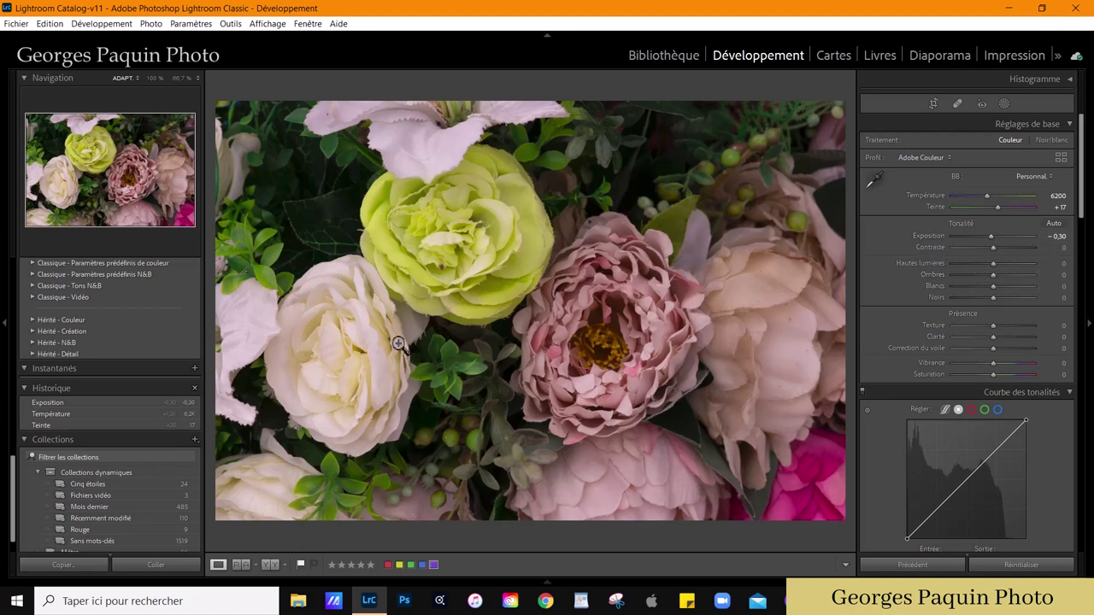
scroll(880, 266, "down", 3)
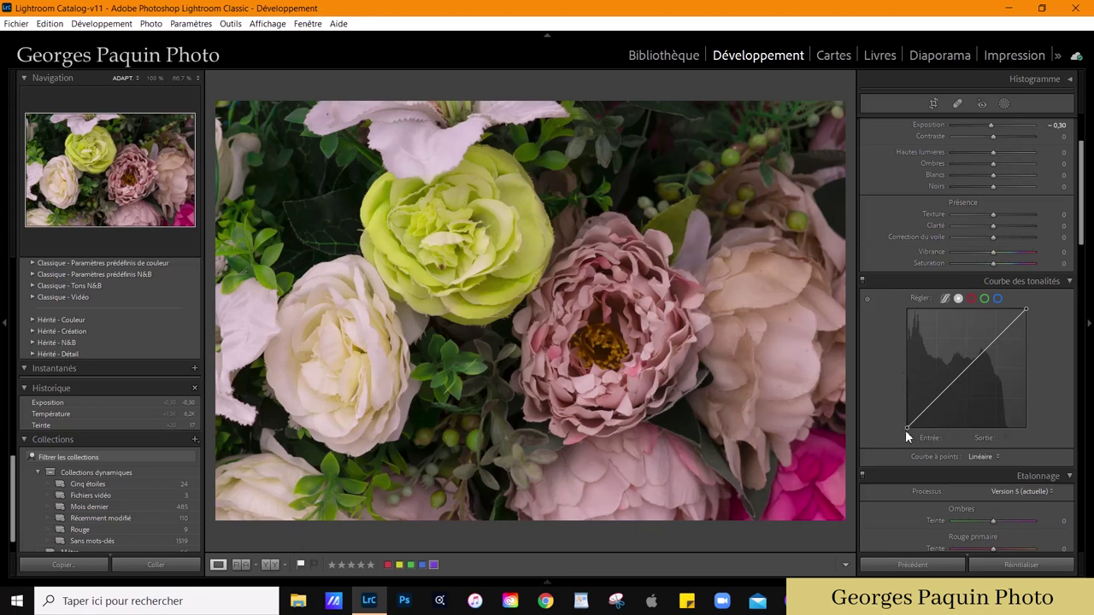
Step: Fade the tone curve by lifting the black point and pulling the white point down
mouse_move(908, 426)
left_mouse_down()
mouse_move(928, 427)
mouse_move(922, 408)
left_mouse_up()
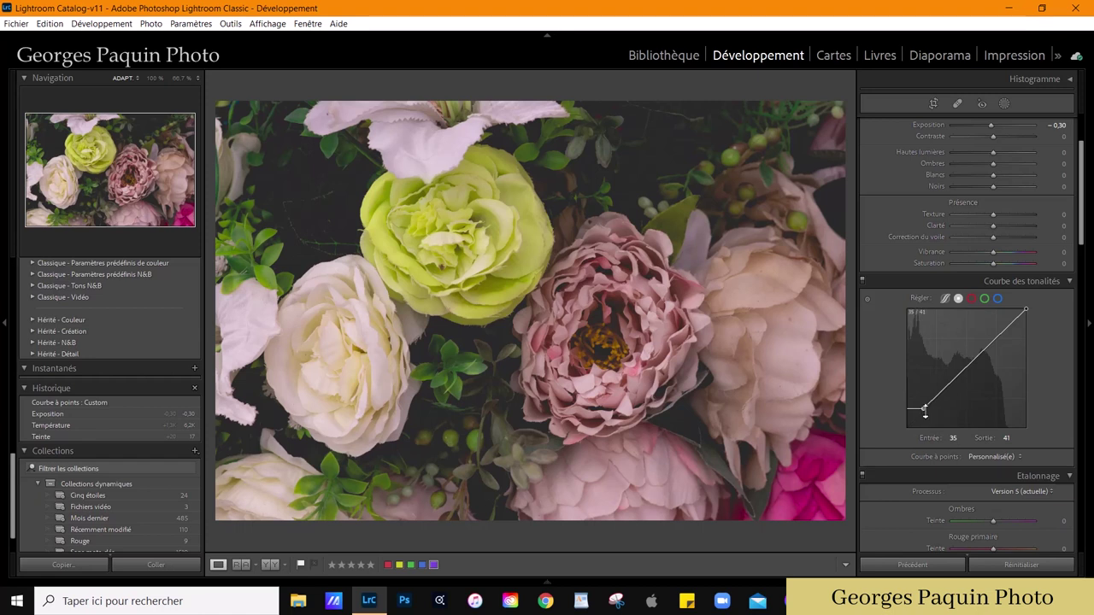
left_click_drag(921, 409, 926, 408)
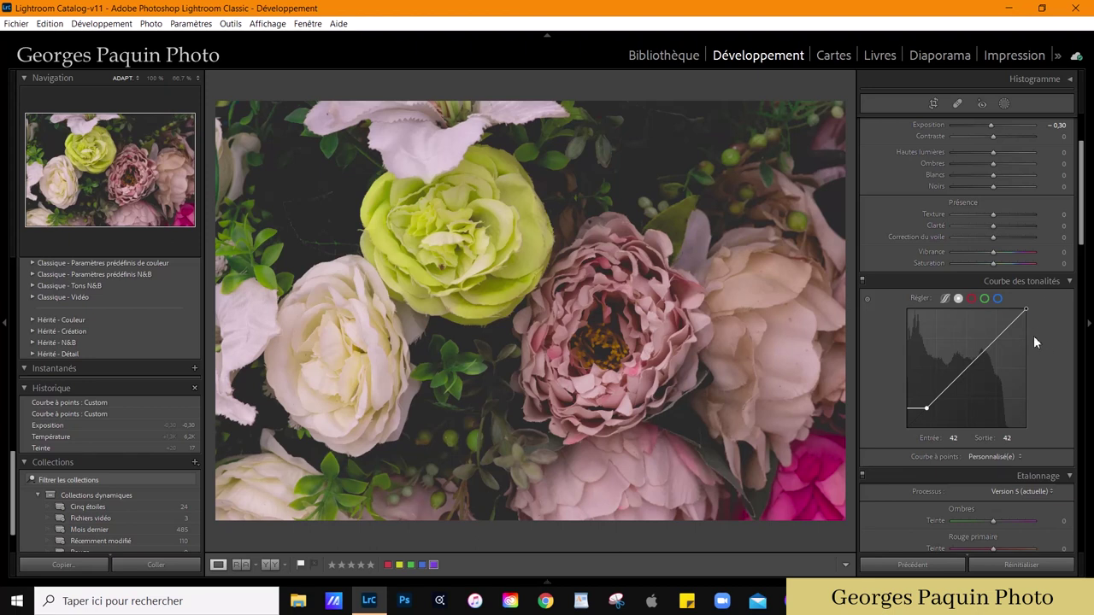
left_click_drag(1027, 309, 1027, 315)
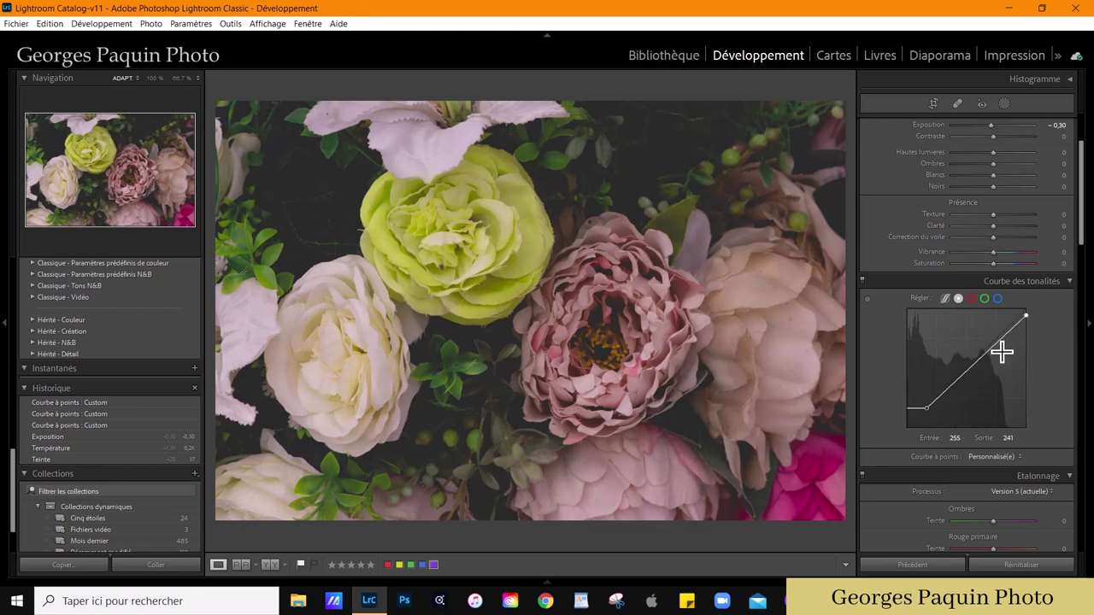
Step: Add upper and lower curve points to bend the curve into a gentle S-shape
left_click_drag(994, 344, 993, 341)
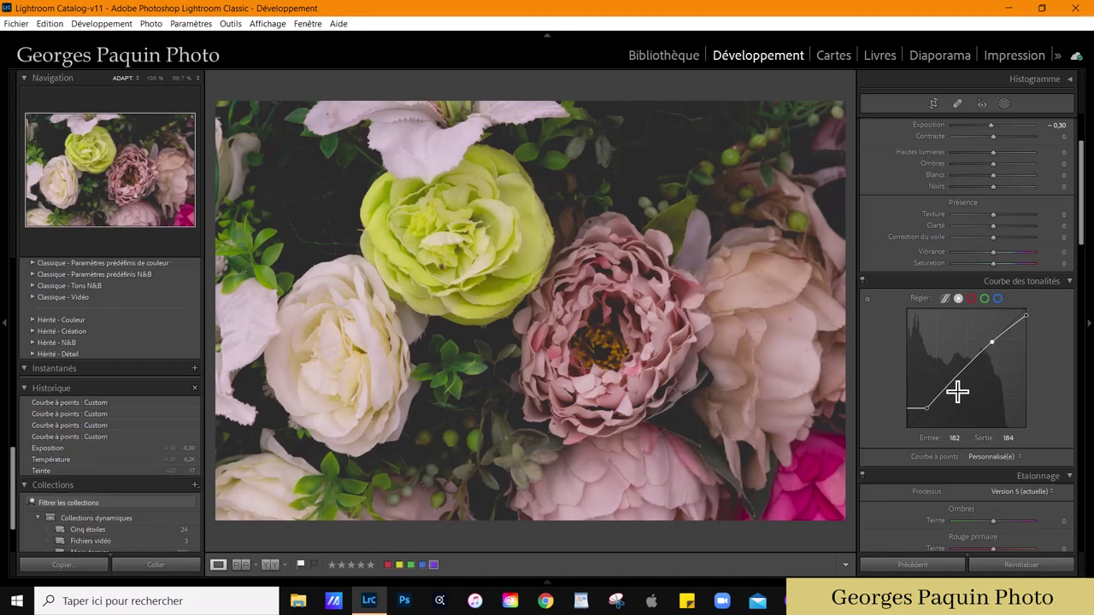
left_click_drag(956, 391, 941, 394)
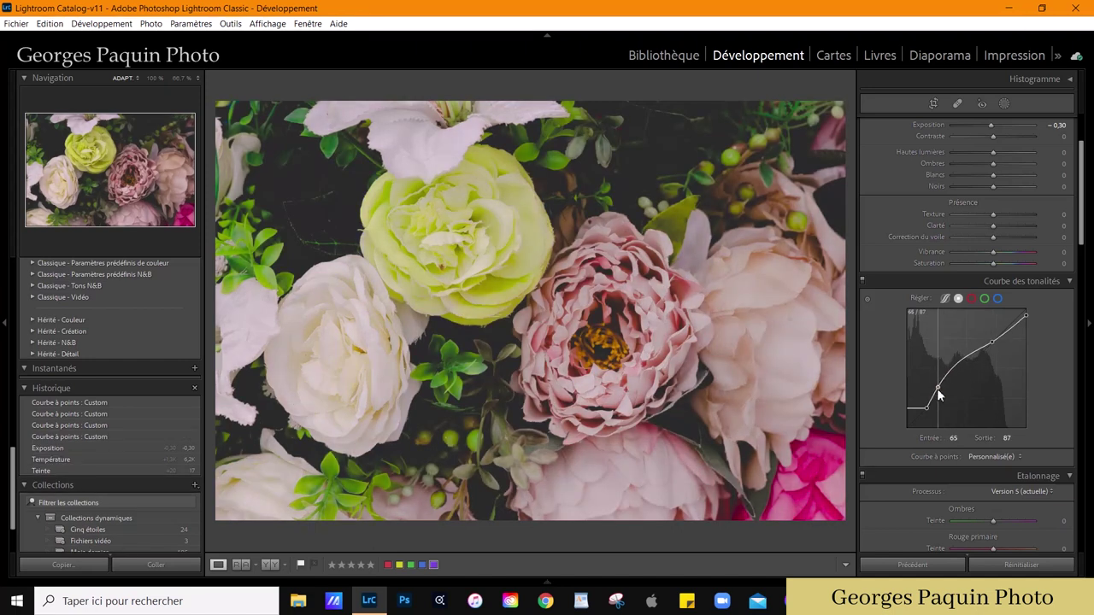
left_click_drag(941, 396, 949, 394)
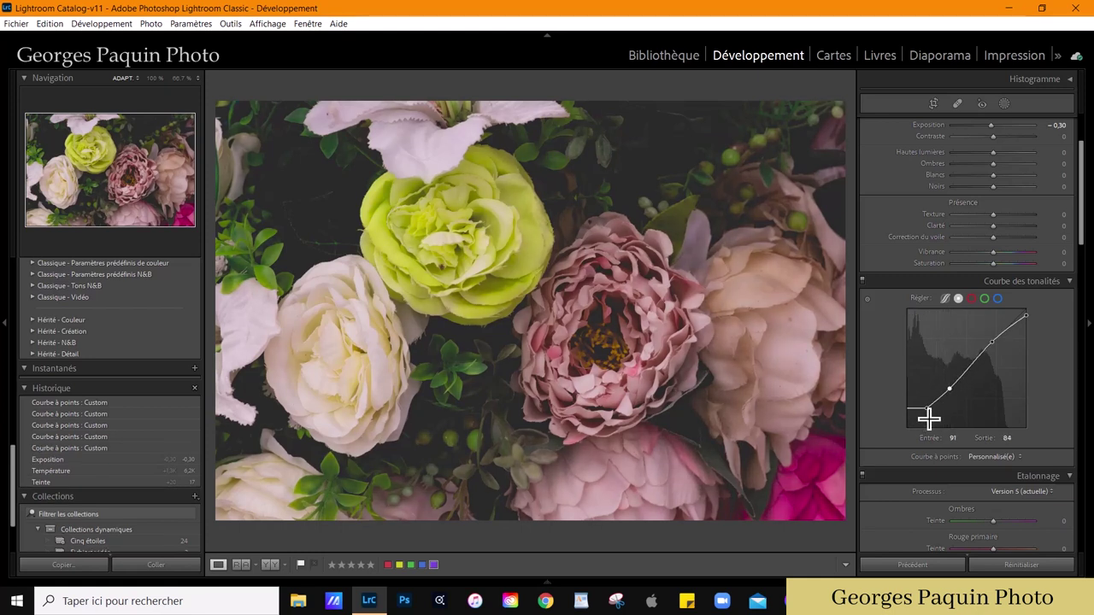
mouse_move(923, 411)
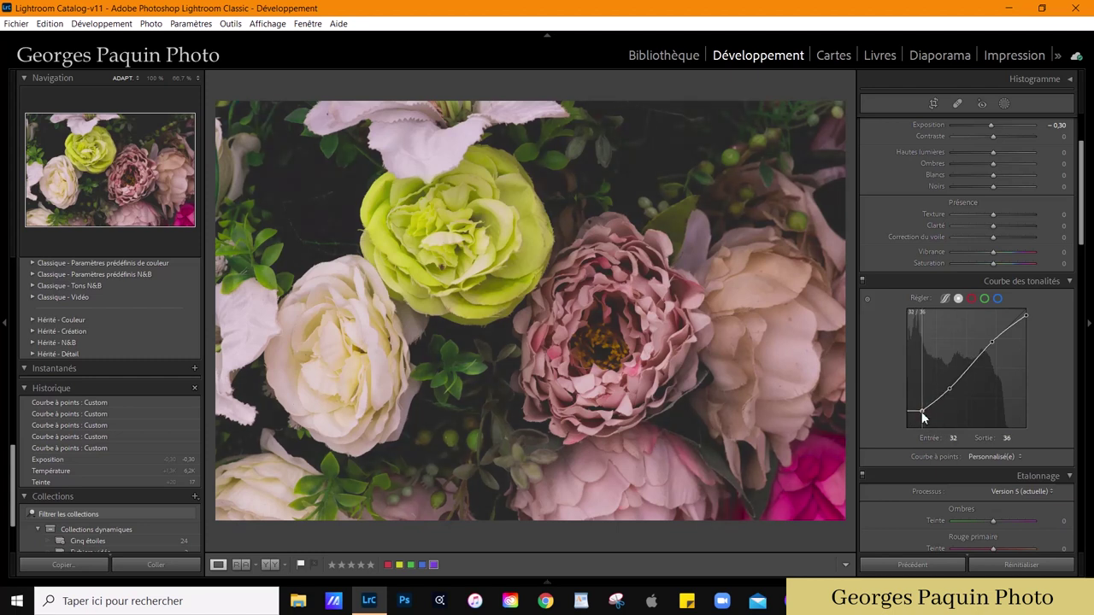
left_click_drag(923, 415, 920, 418)
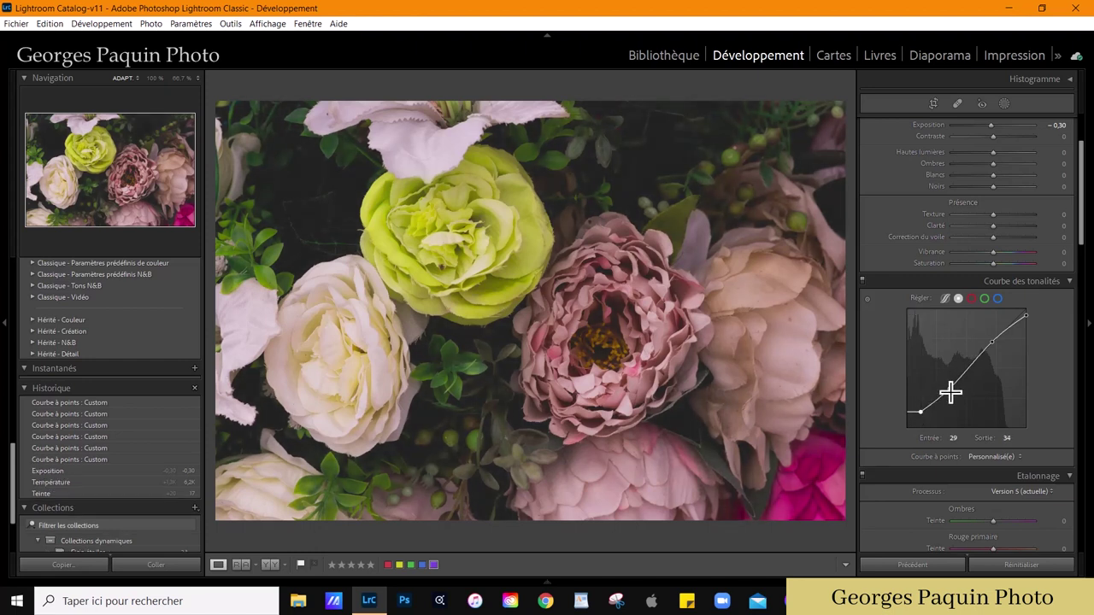
left_click_drag(949, 389, 947, 391)
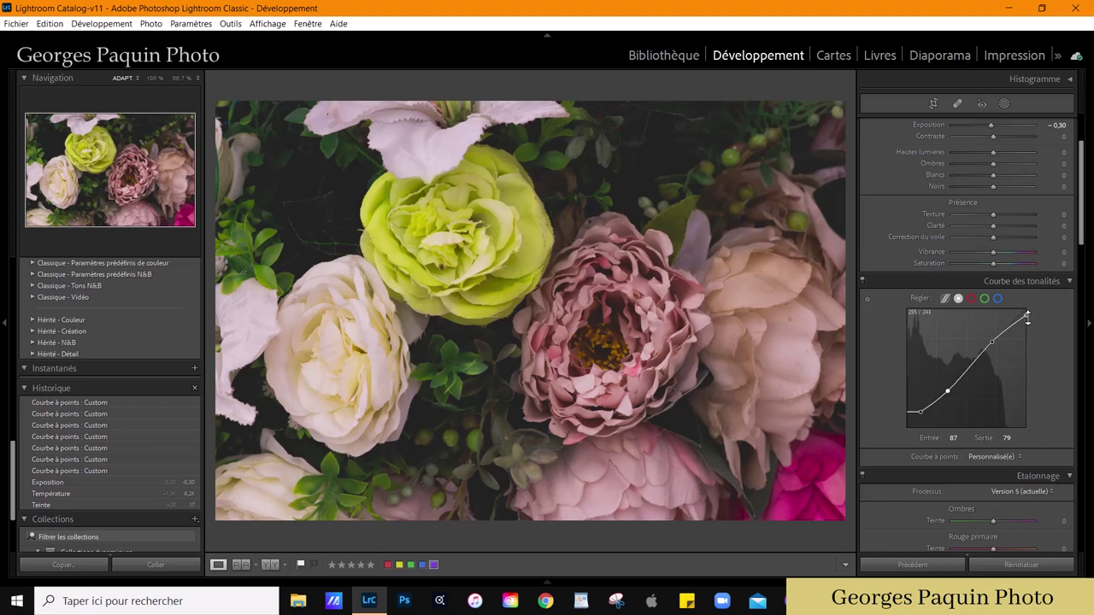
scroll(1041, 342, "up", 3)
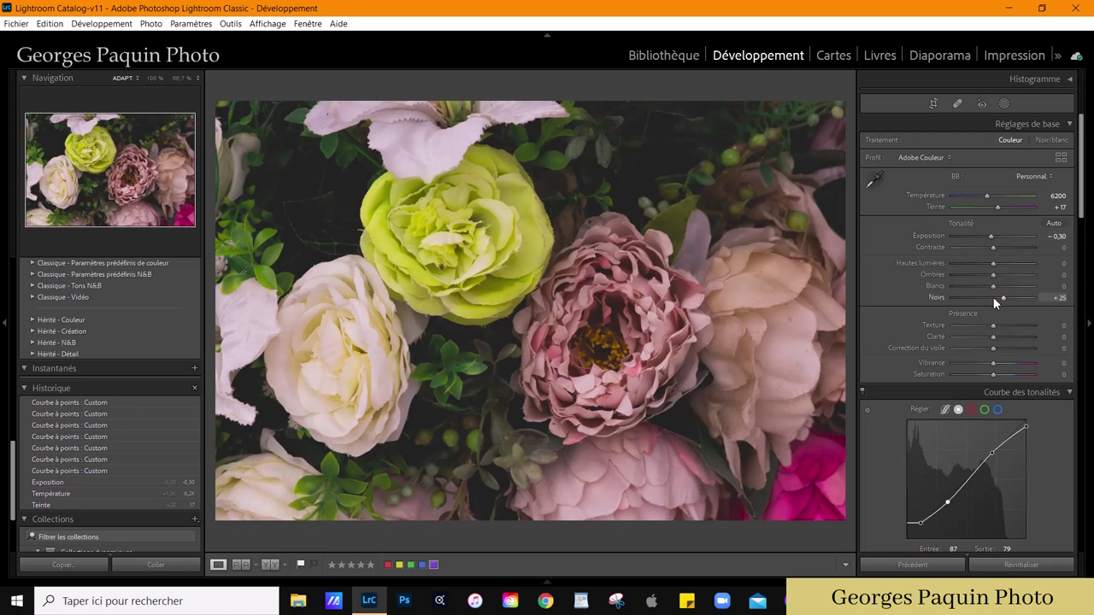
Step: Adjust the Basic tone sliders to Highlights −40, Shadows +30, Whites +20, Blacks +25
scroll(993, 296, "up", 7)
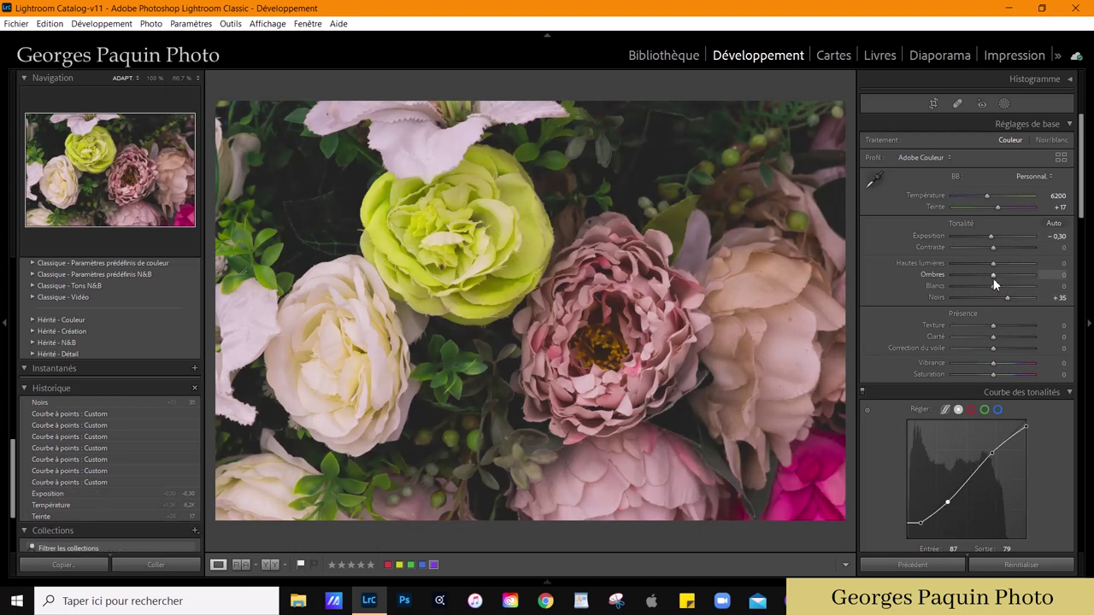
scroll(993, 277, "up", 5)
scroll(993, 277, "up", 1)
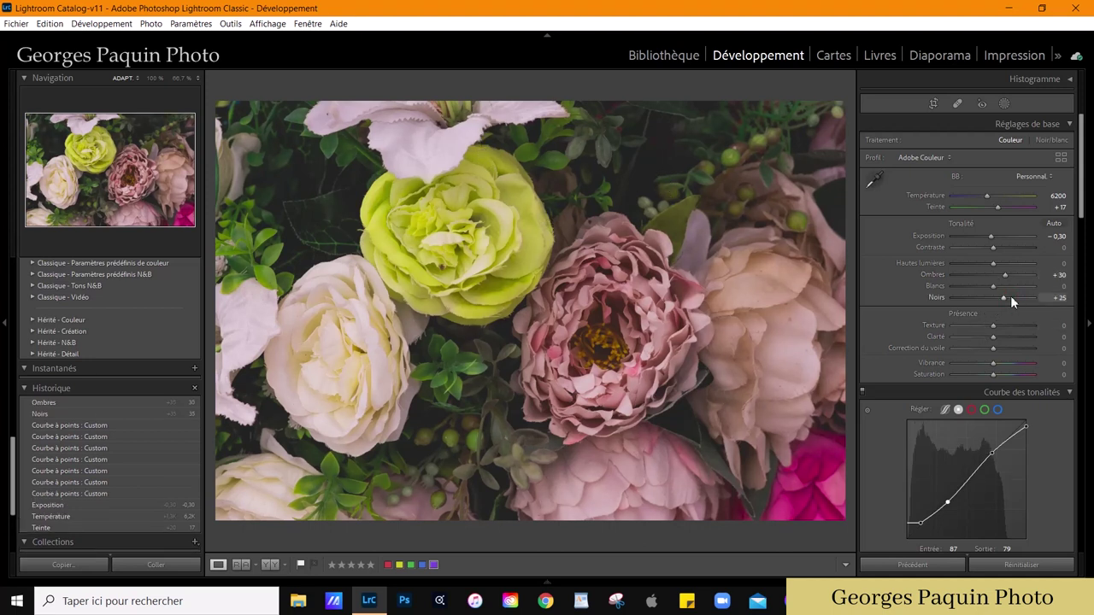
scroll(1010, 296, "down", 2)
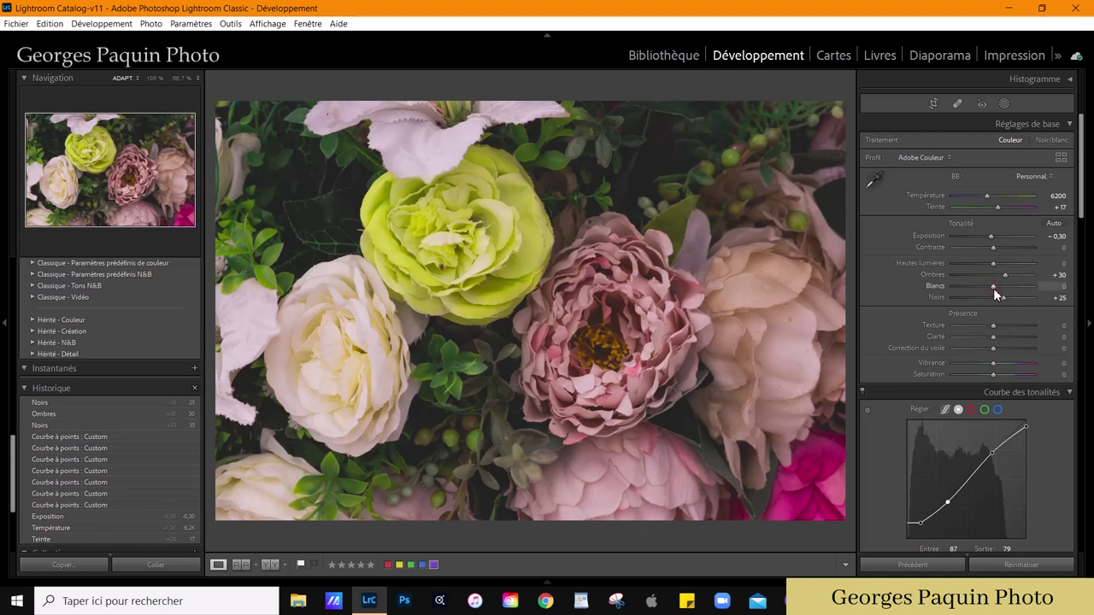
scroll(994, 290, "up", 4)
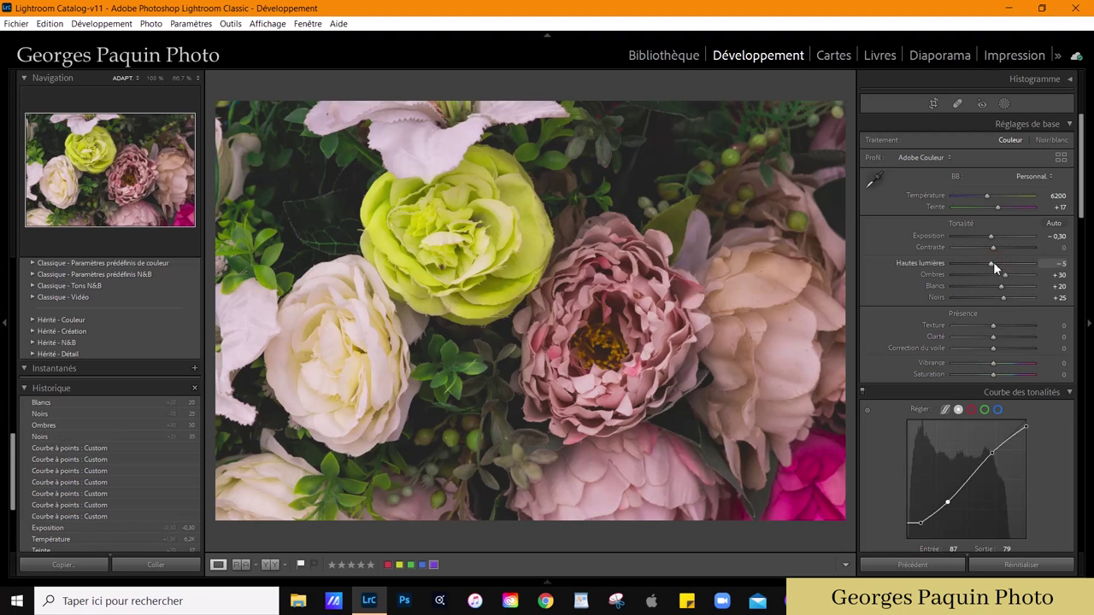
scroll(993, 262, "down", 4)
scroll(993, 263, "down", 4)
scroll(993, 262, "up", 1)
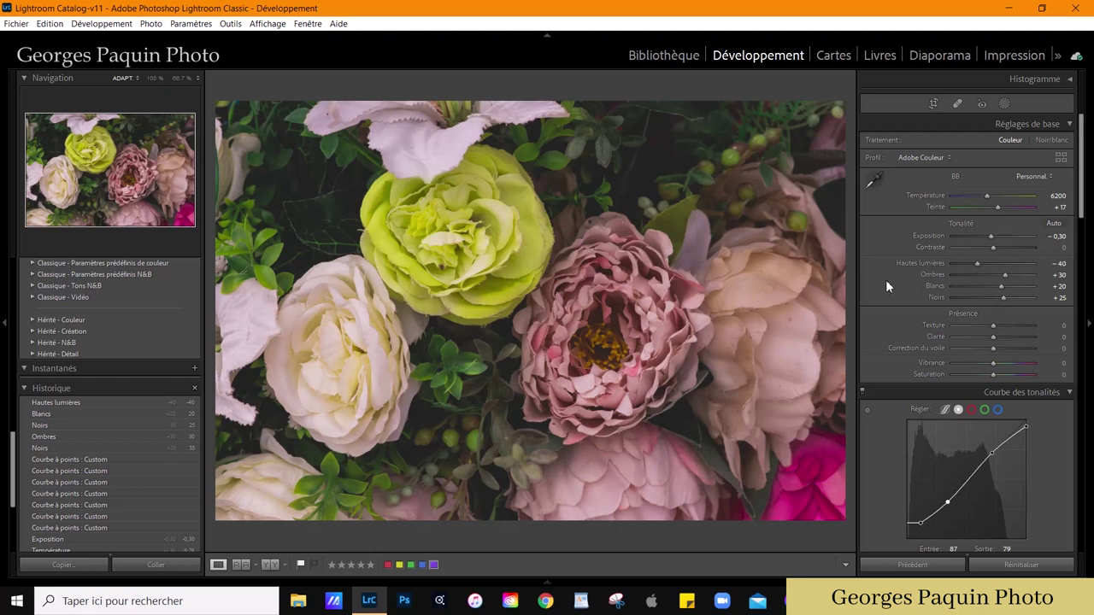
scroll(885, 279, "down", 3)
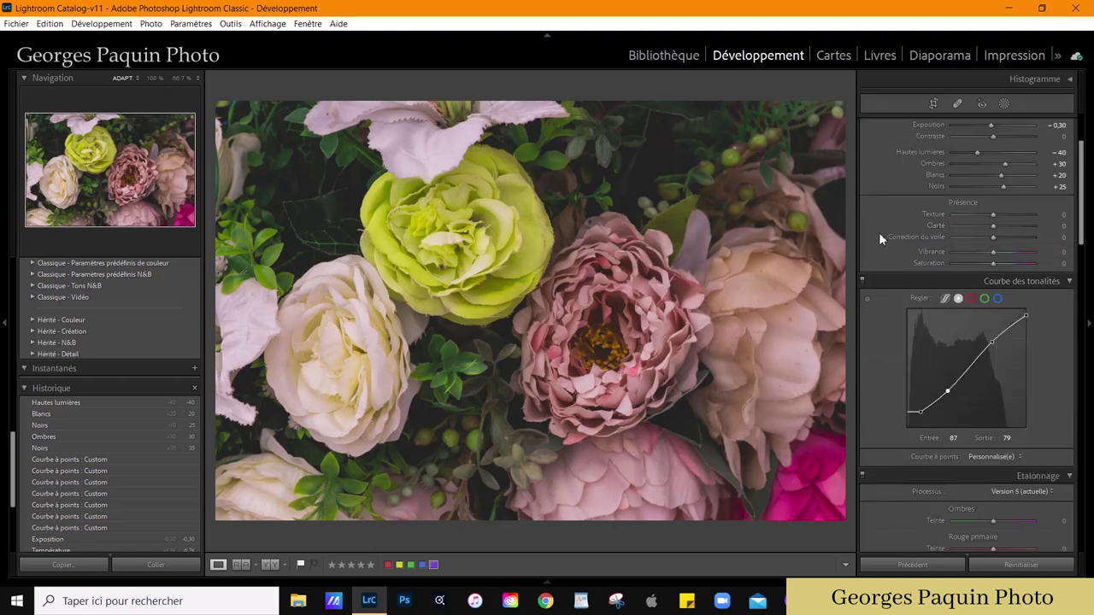
scroll(878, 233, "up", 3)
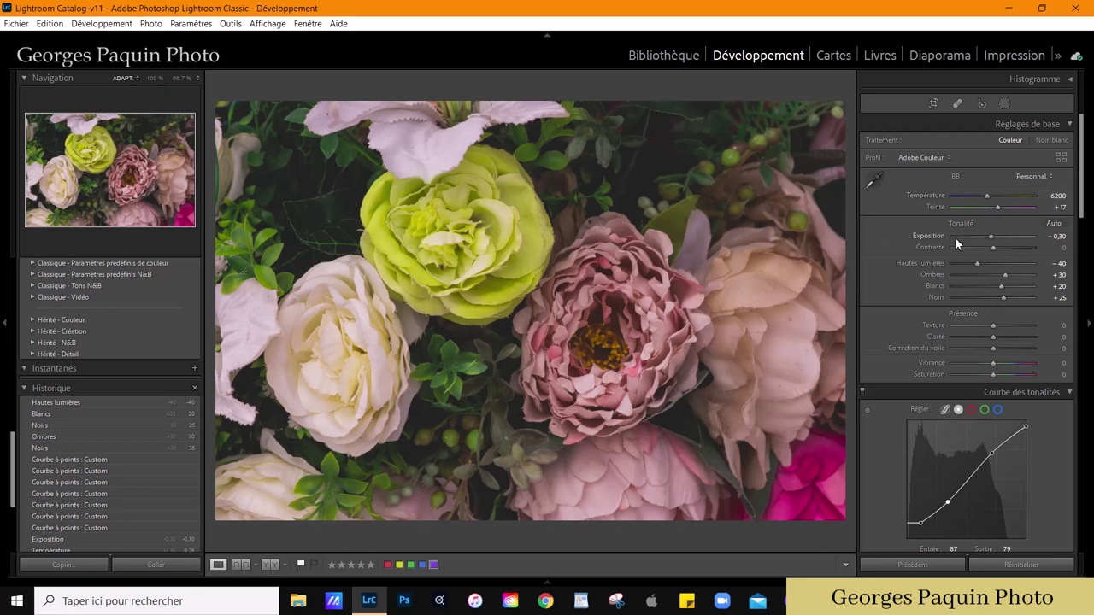
scroll(904, 240, "down", 3)
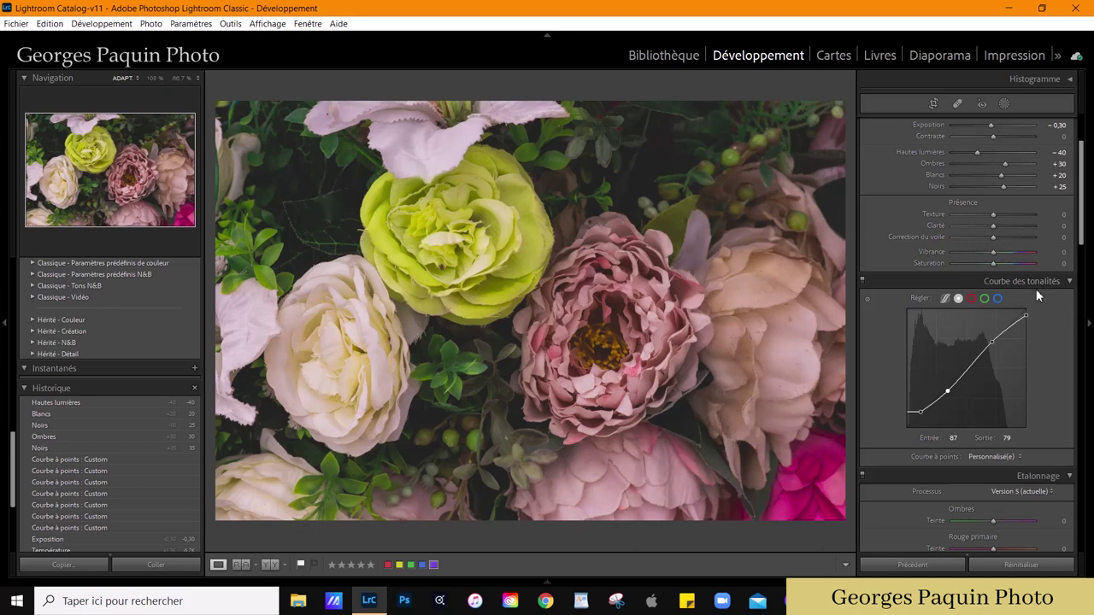
Step: Pull down the blue curve's highlights and the green curve's midtones to pink the photo
left_click(997, 298)
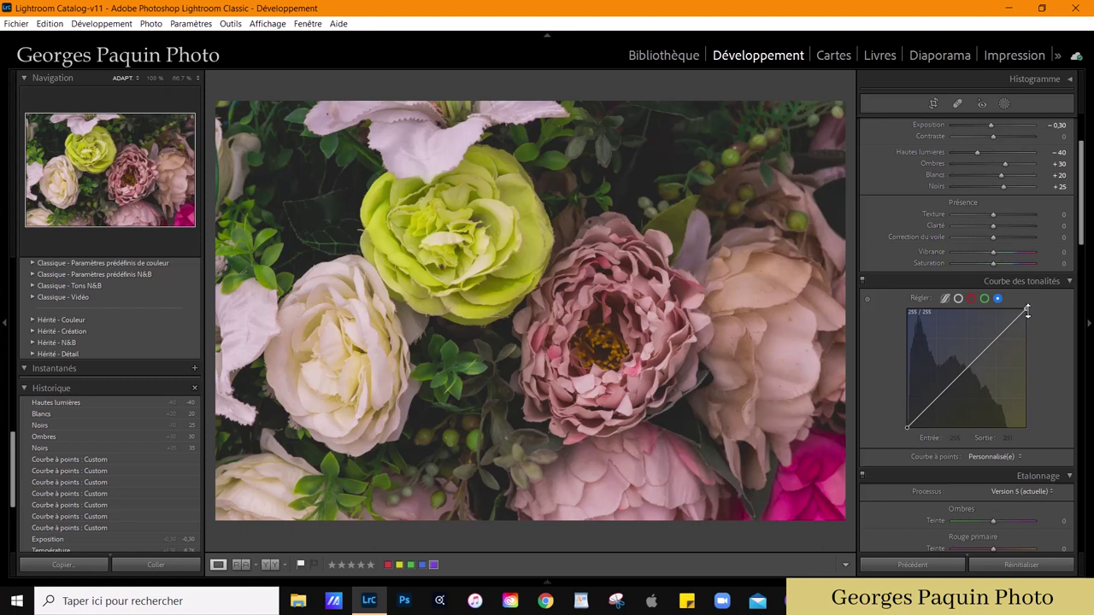
mouse_move(1026, 312)
left_click_drag(1028, 310, 1013, 329)
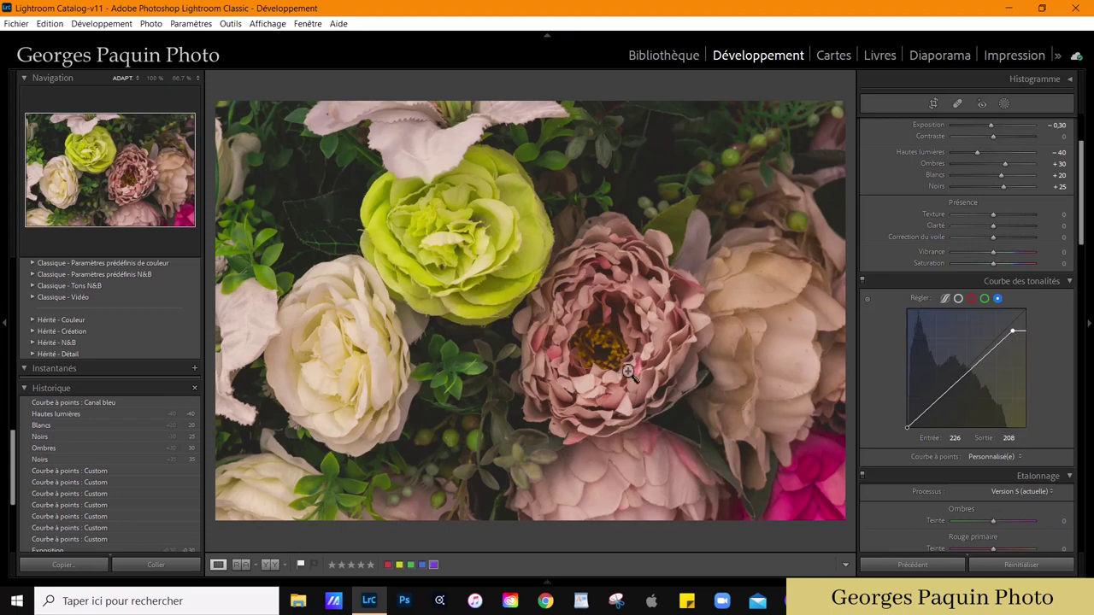
left_click(984, 299)
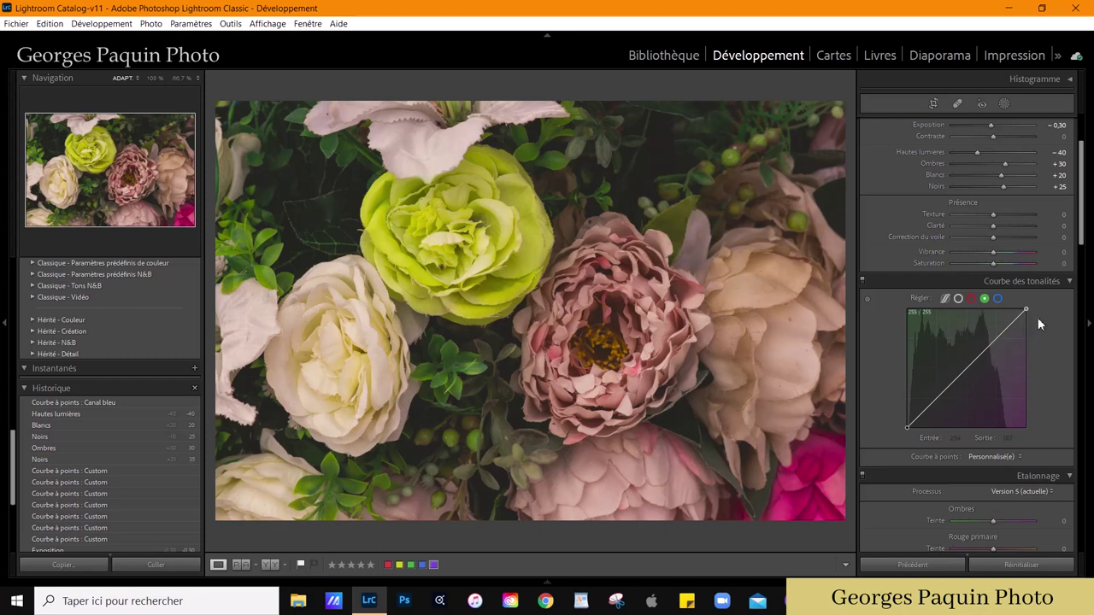
left_click(990, 347)
left_click_drag(990, 346, 991, 353)
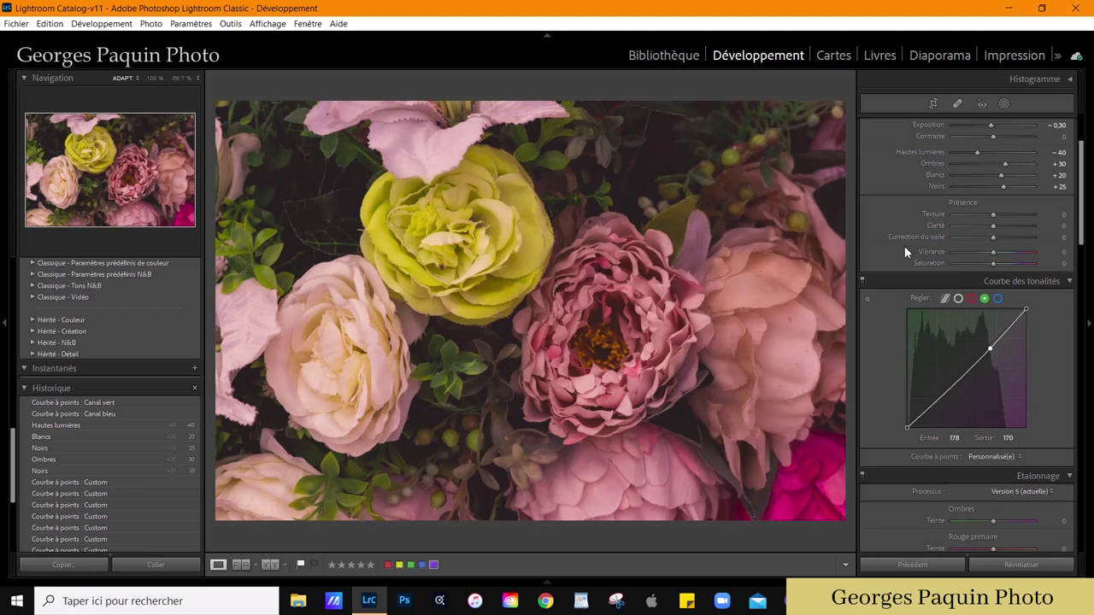
Step: Shape the red curve with a shadow point at 36→29 and a midtone point near 114→110
left_click(971, 299)
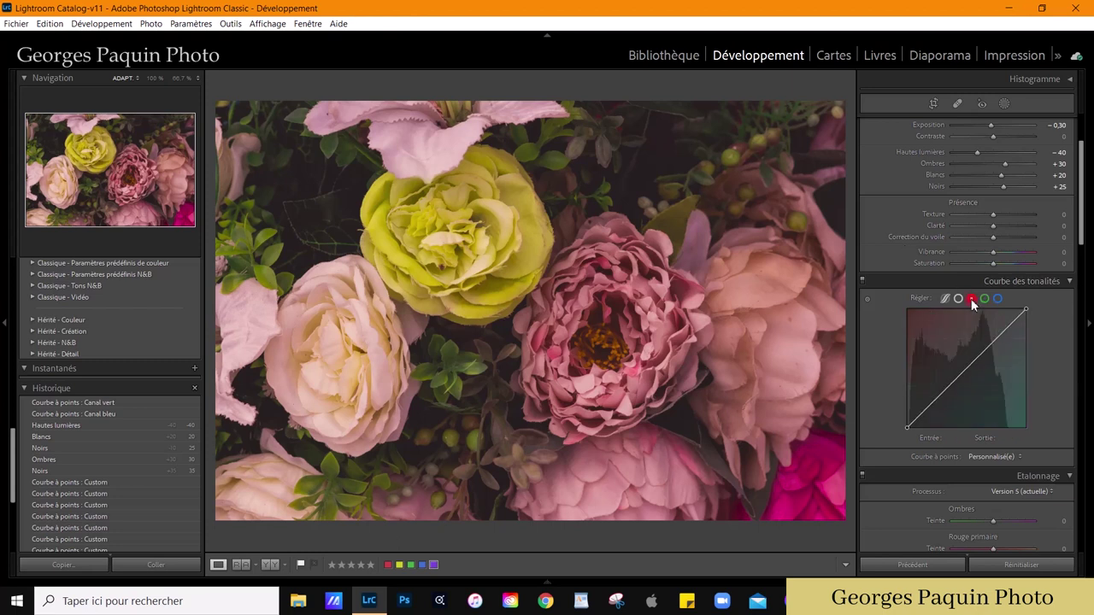
left_click_drag(909, 429, 924, 415)
left_click(925, 411)
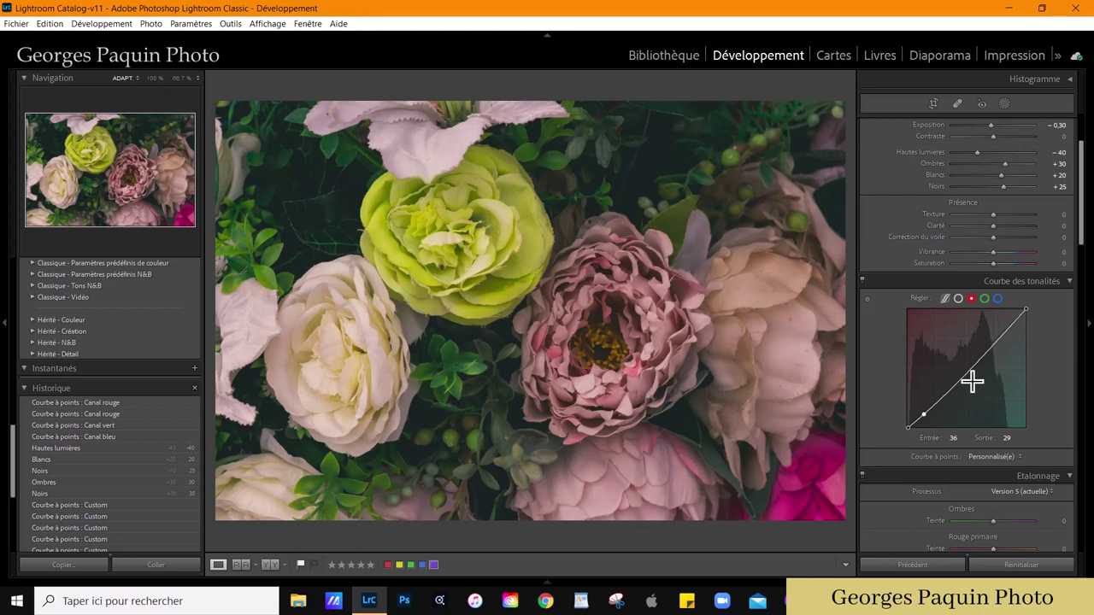
left_click_drag(971, 382, 961, 376)
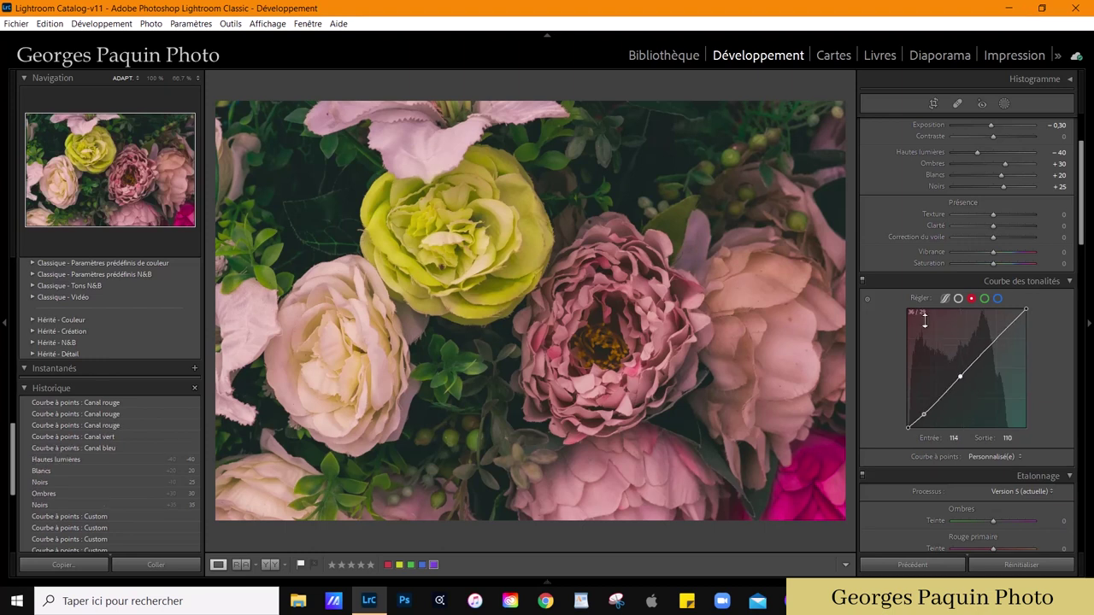
Step: Set the Green Primary to hue −100, saturation −14 and the Blue Primary to hue −31, saturation −20
scroll(924, 319, "up", 3)
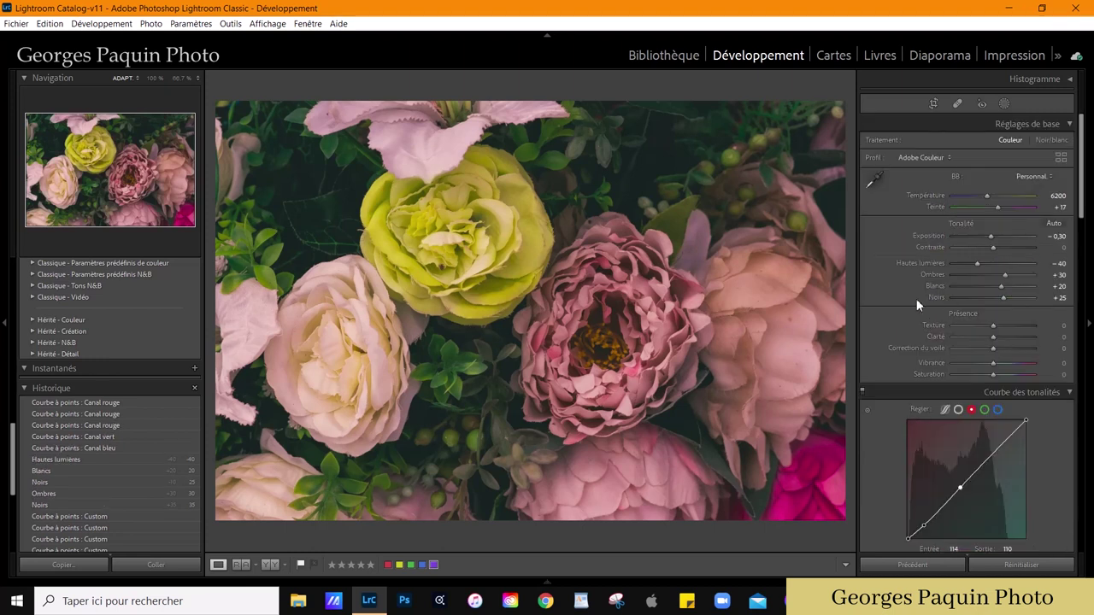
scroll(888, 287, "down", 10)
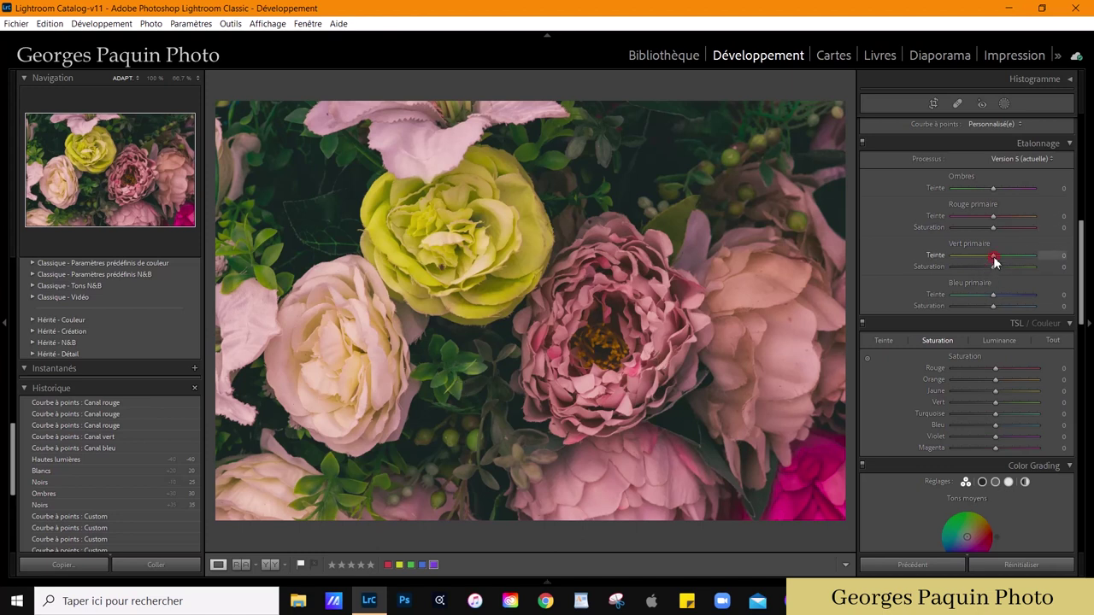
left_click_drag(993, 256, 934, 283)
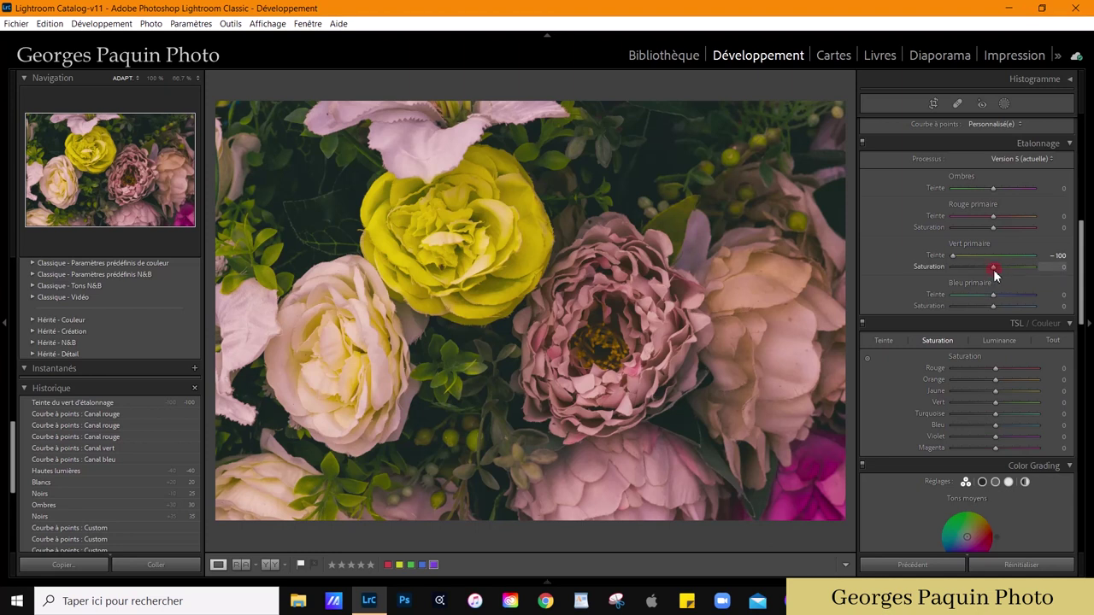
left_click_drag(992, 269, 987, 274)
left_click_drag(987, 309, 988, 308)
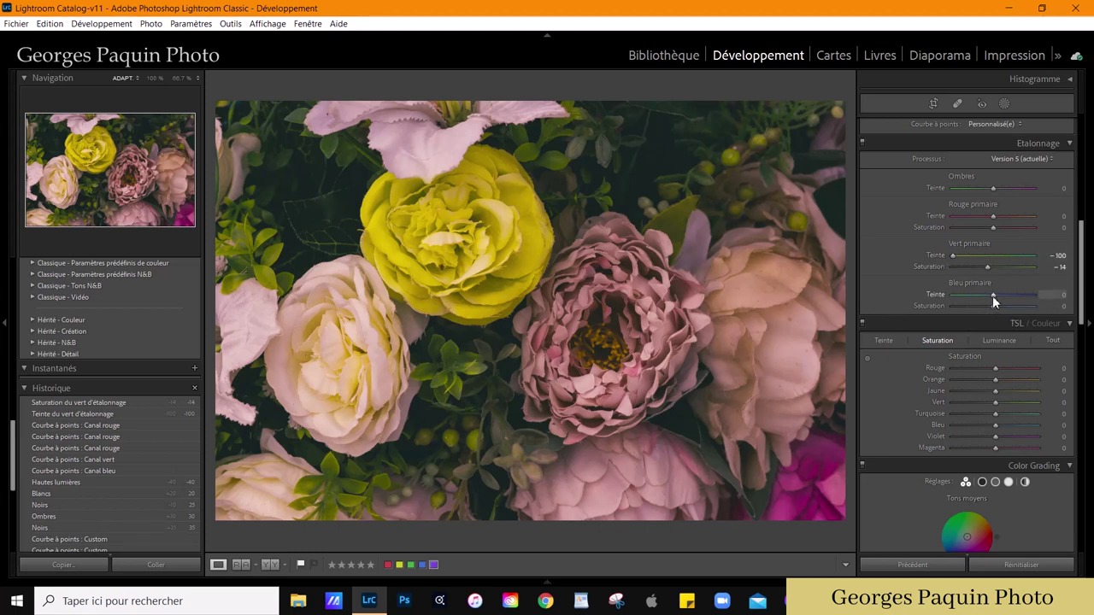
mouse_move(993, 295)
left_mouse_down()
mouse_move(980, 316)
mouse_move(979, 300)
mouse_move(983, 323)
left_mouse_up()
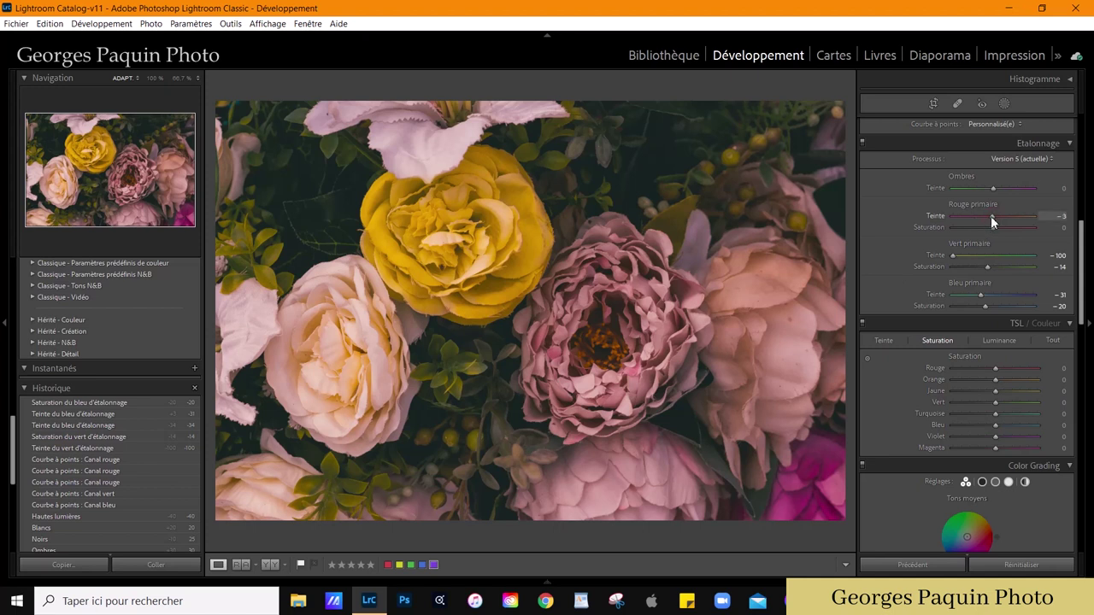
Step: Set the Red Primary hue to −48 and saturation to +20
mouse_move(991, 215)
left_mouse_down()
mouse_move(1007, 235)
mouse_move(1004, 216)
mouse_move(983, 232)
left_mouse_up()
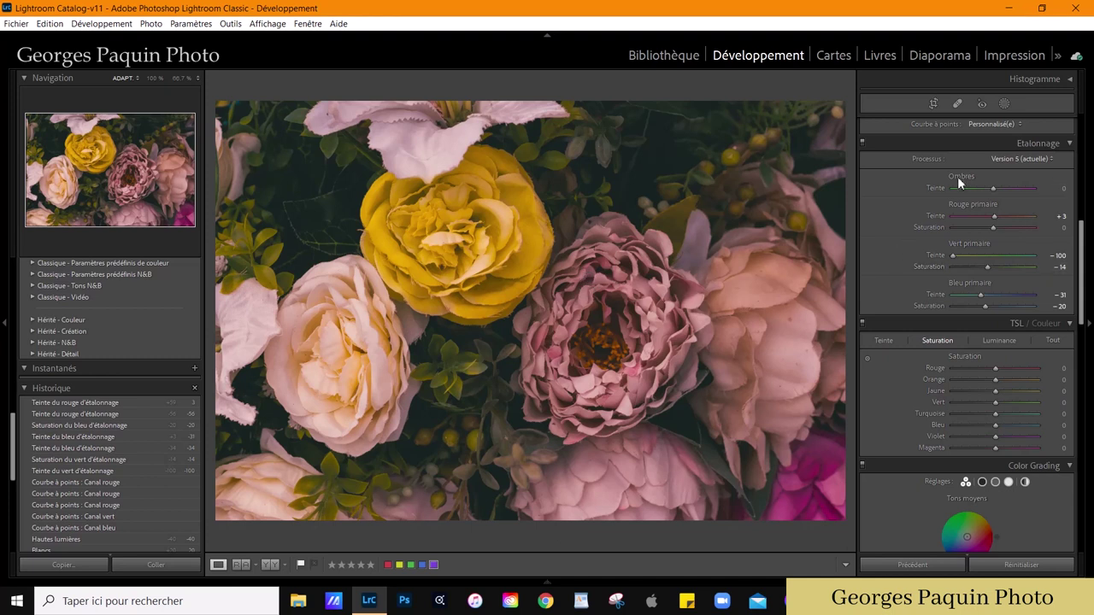
left_click_drag(994, 217, 972, 233)
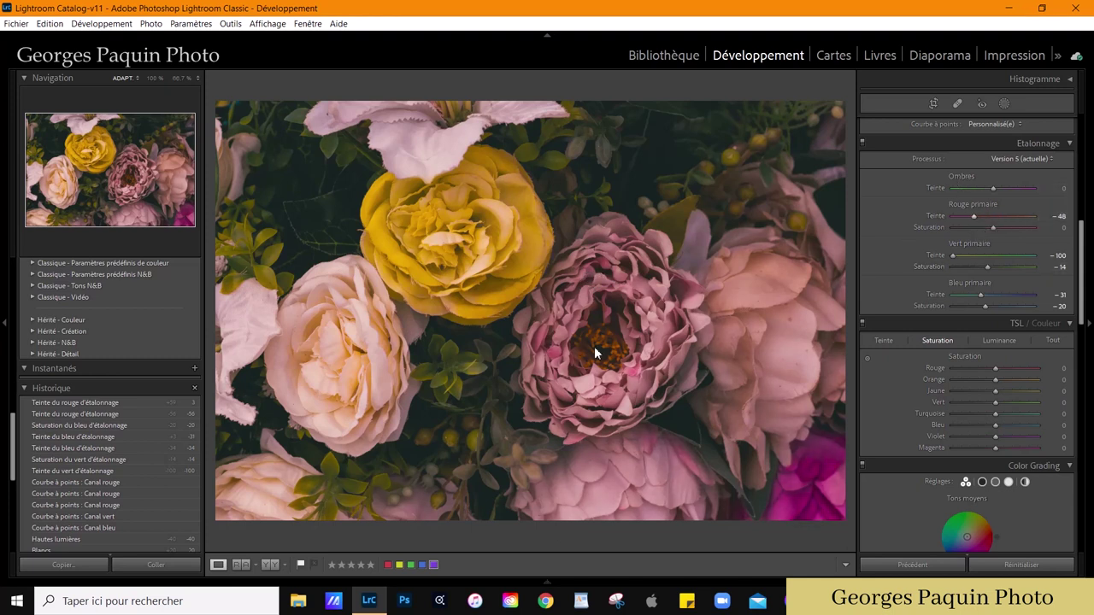
left_click_drag(992, 228, 1001, 229)
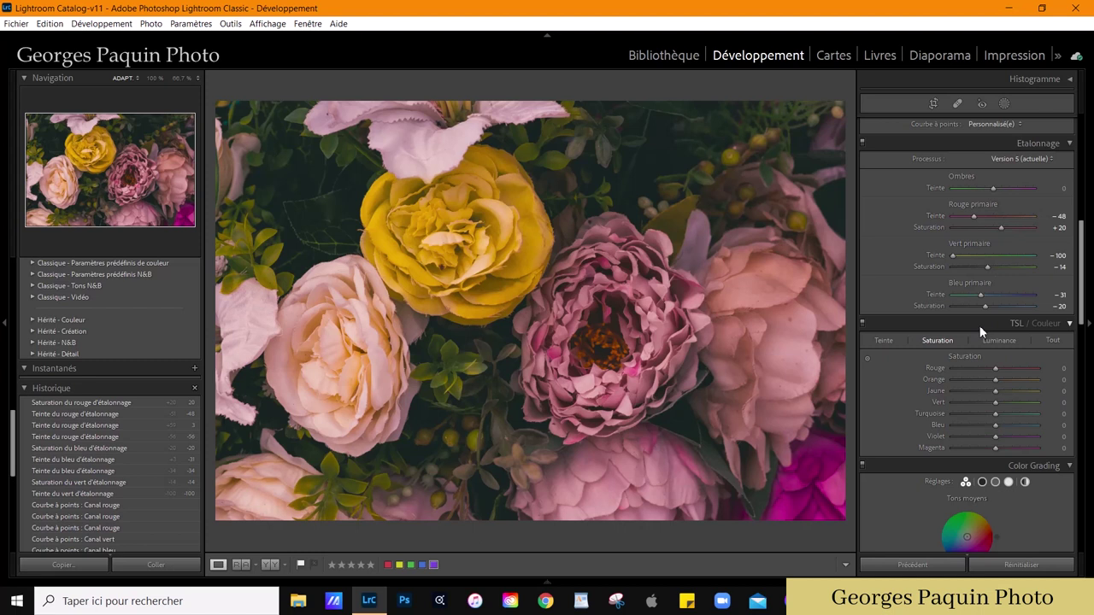
Step: Mute the yellow rose with the targeted Saturation tool, taking Yellow to −32 and lowering Orange
scroll(897, 331, "down", 3)
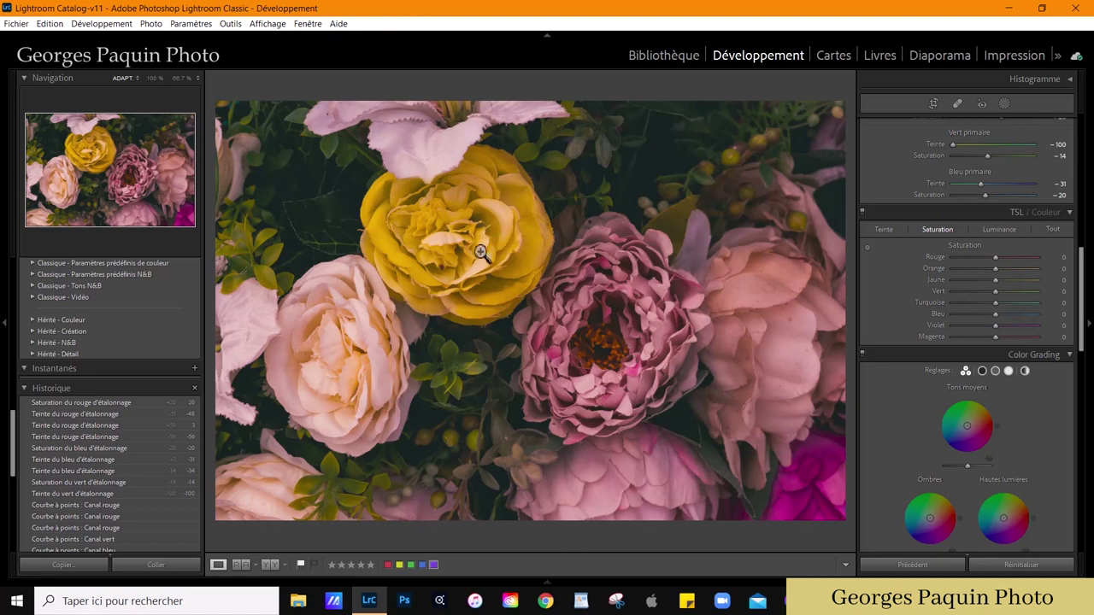
left_click(480, 248)
key("ctrl+minus")
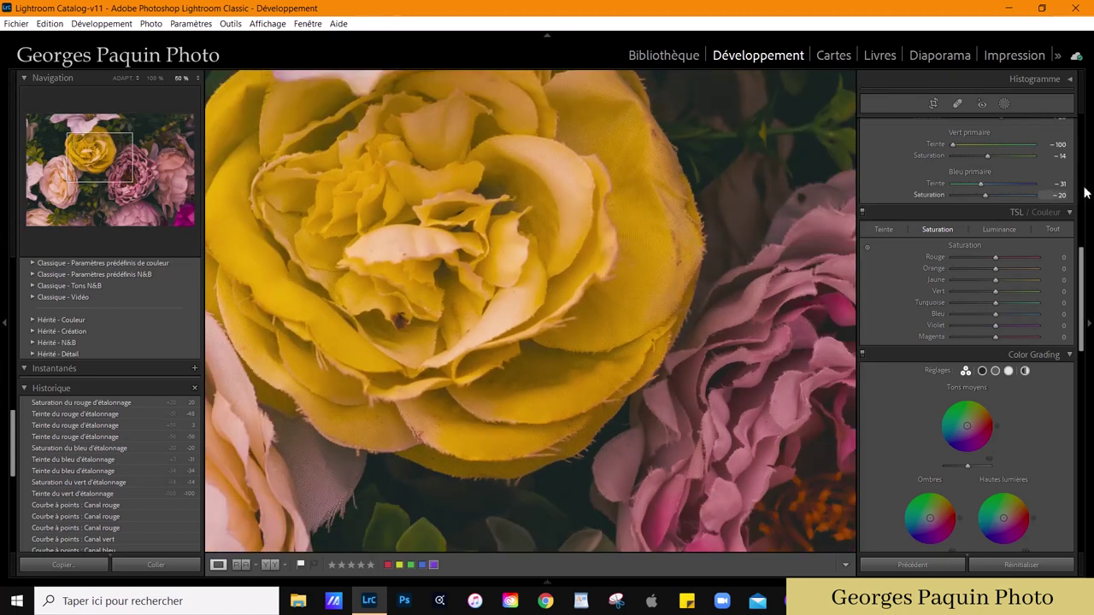
left_click(866, 248)
left_click_drag(636, 248, 638, 274)
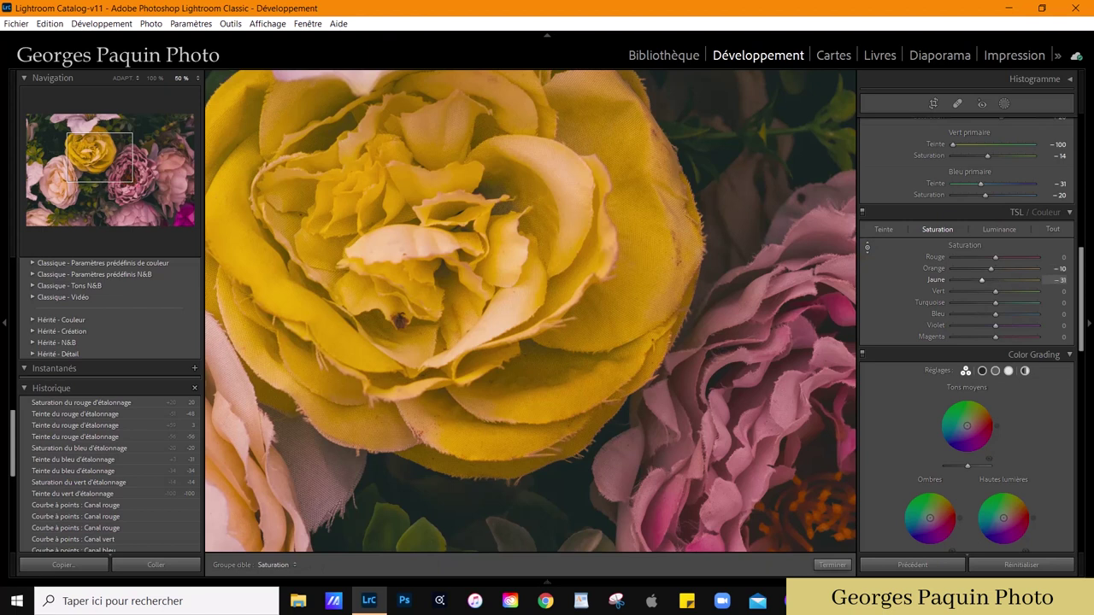
left_click_drag(989, 269, 983, 269)
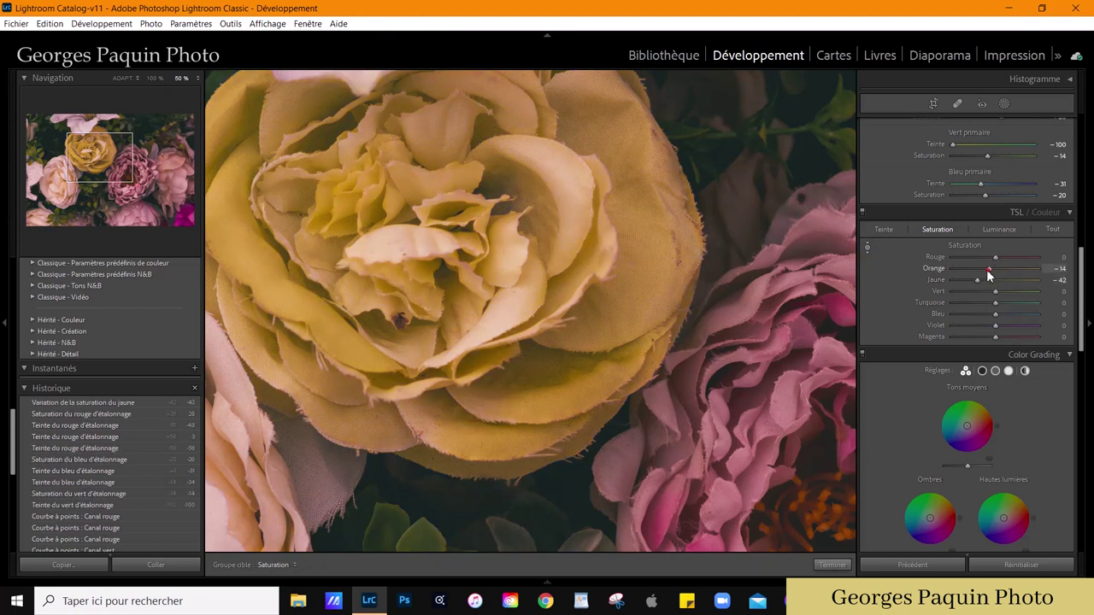
left_click(827, 564)
left_click(683, 374)
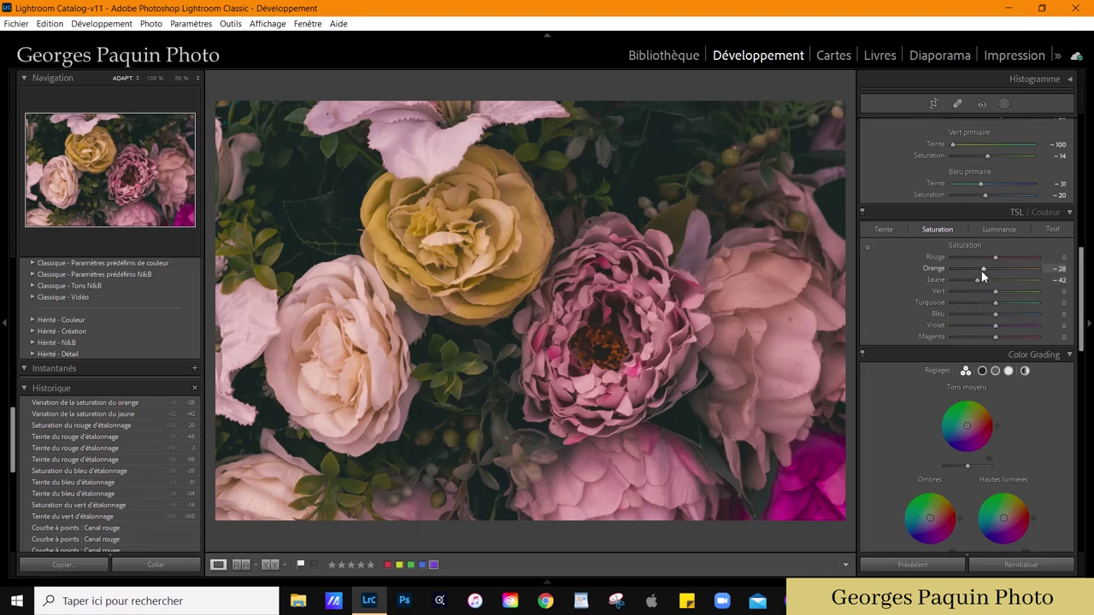
left_click_drag(981, 270, 981, 281)
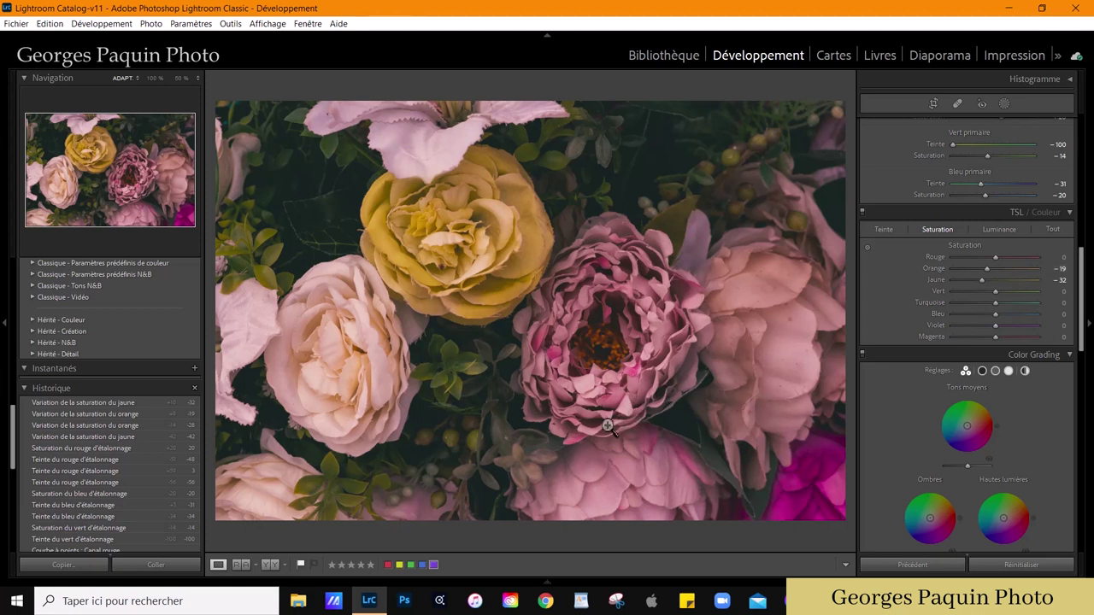
Step: Enrich the peony with the targeted tool: Red +40, Purple +29, Magenta +25 saturation
left_click(658, 393)
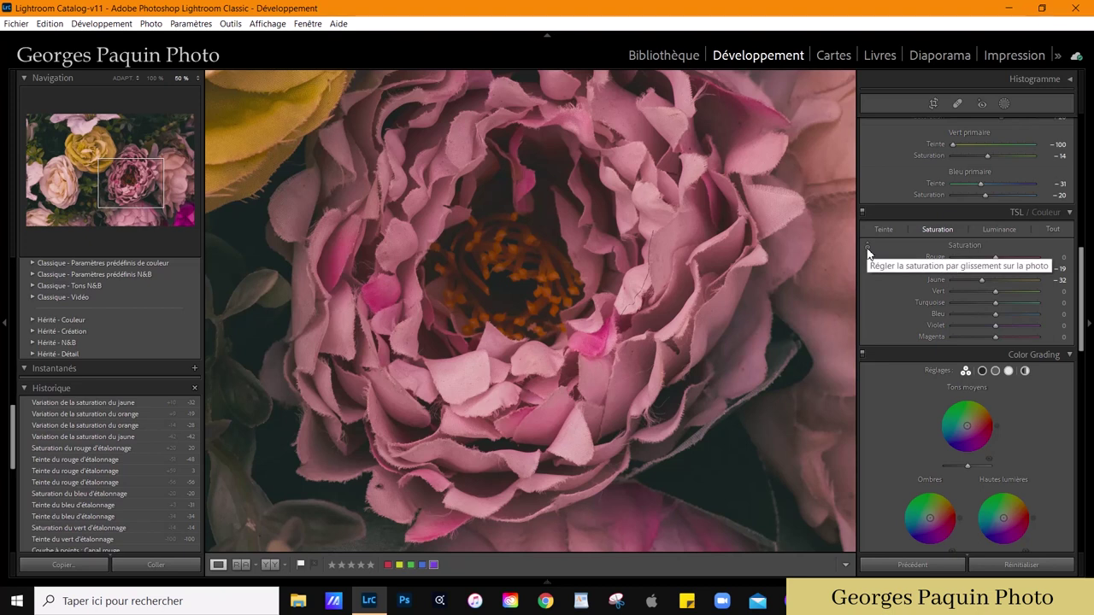
left_click(868, 249)
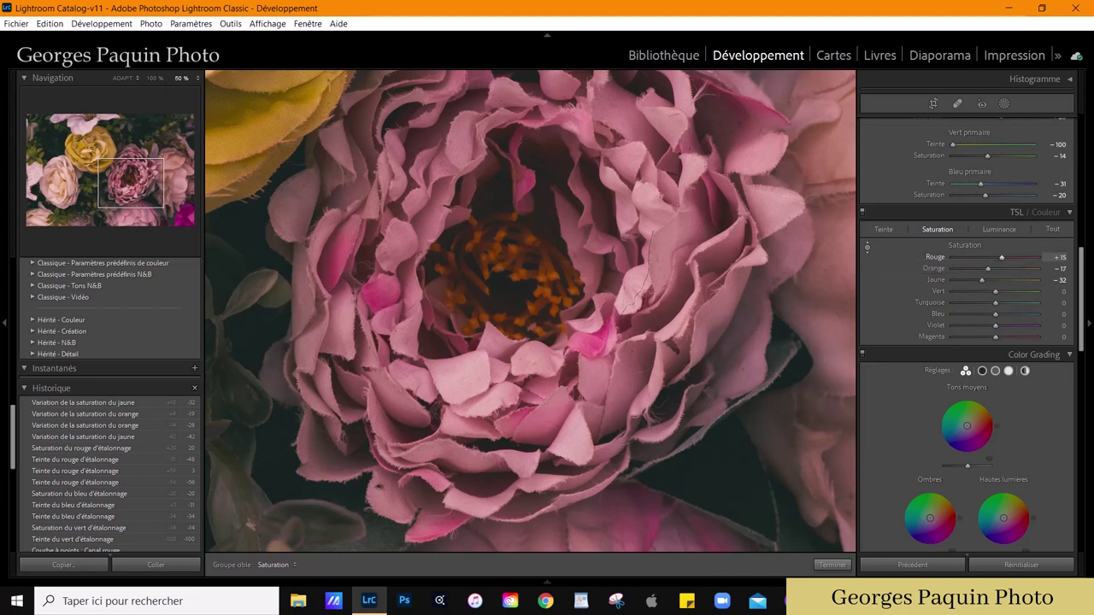
left_click_drag(336, 263, 632, 389)
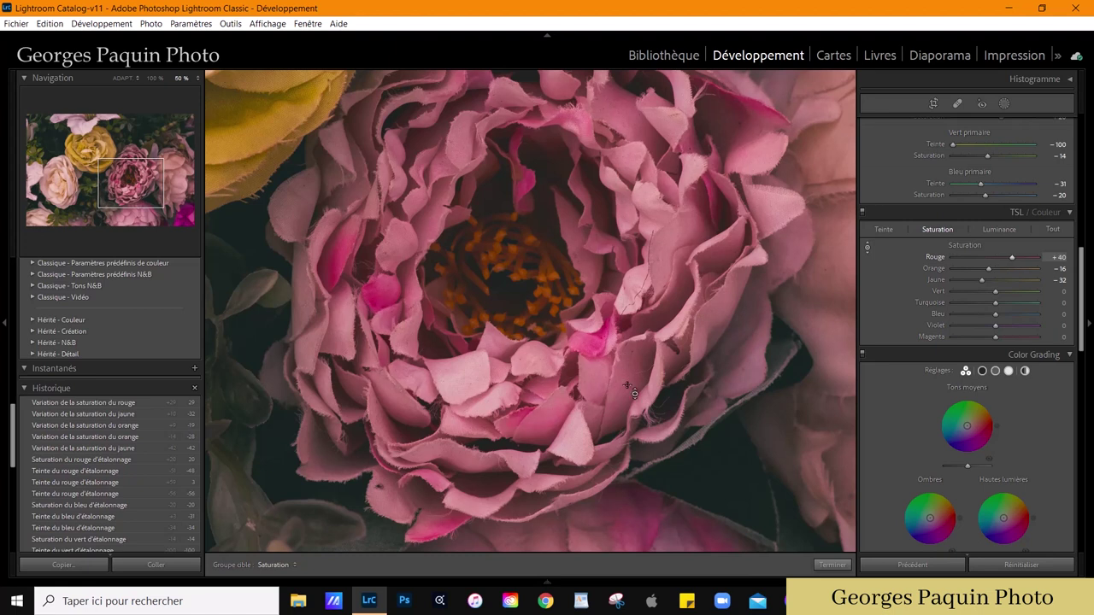
mouse_move(995, 326)
left_mouse_down()
mouse_move(1007, 325)
mouse_move(1006, 337)
left_mouse_up()
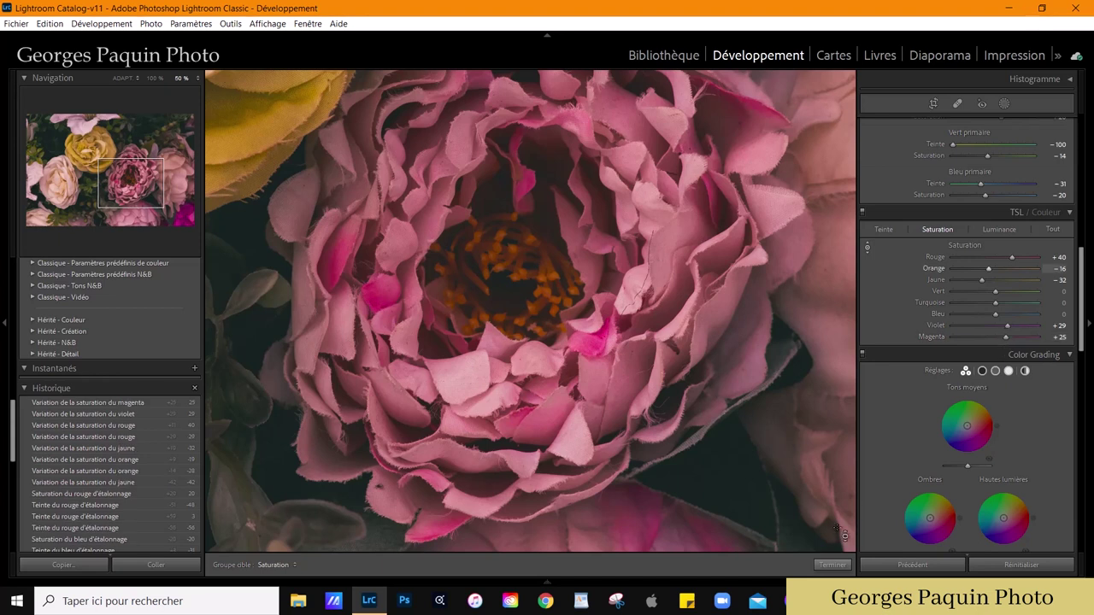
left_click(832, 565)
left_click(689, 423)
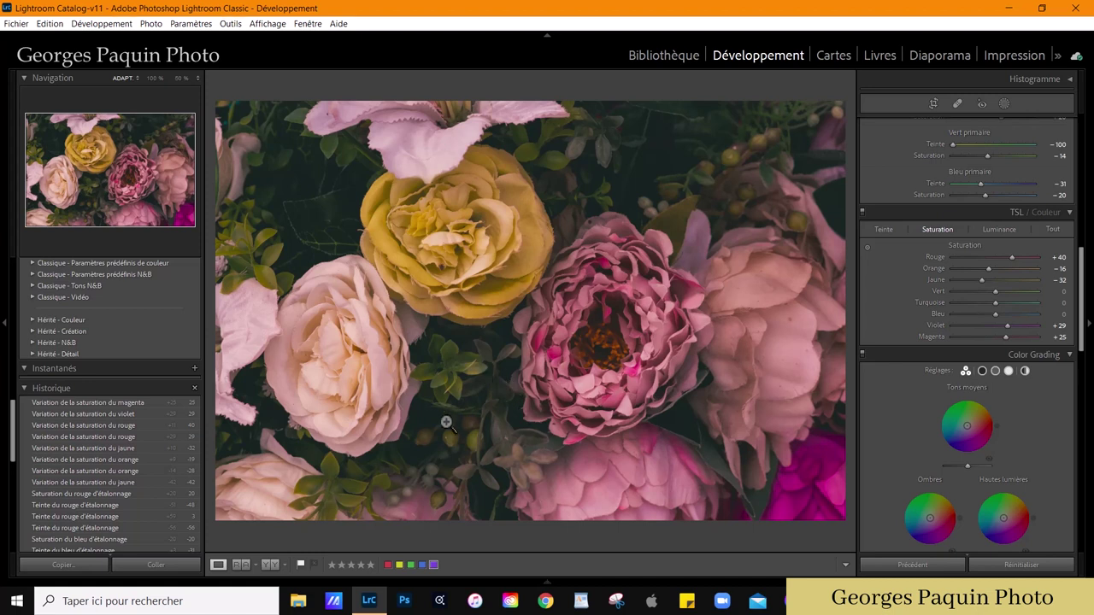
Step: Raise Exposure to −0.20 and Shadows to +45
scroll(886, 296, "up", 5)
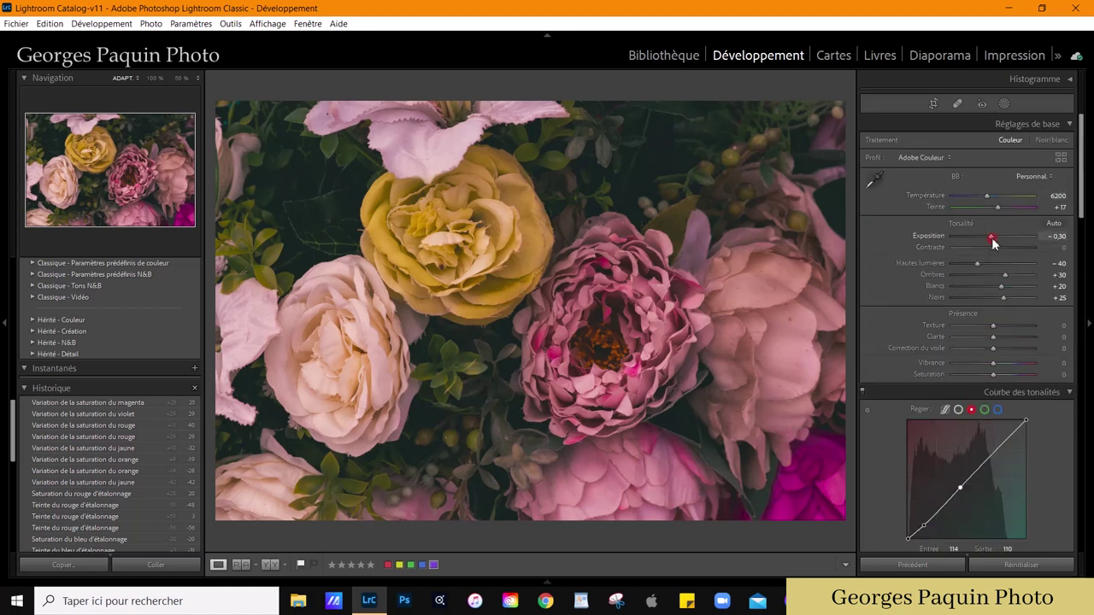
left_click_drag(991, 238, 991, 238)
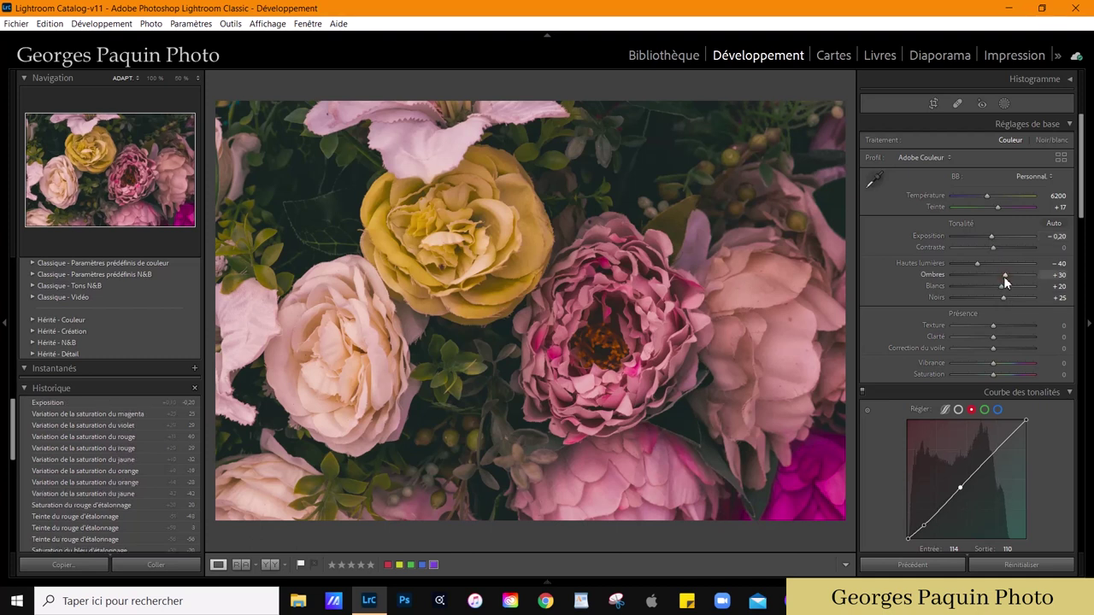
key("Up")
key("Up")
key("Up")
Step: Zoom in and pan across the central leaves to inspect them
scroll(893, 298, "down", 3)
scroll(894, 296, "down", 10)
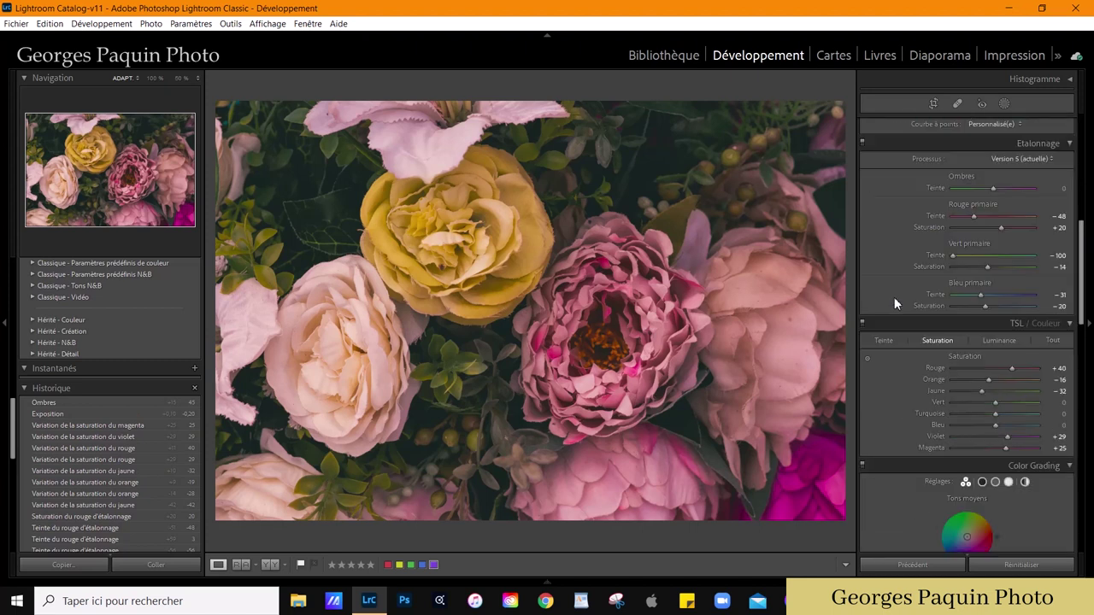
left_click(451, 398)
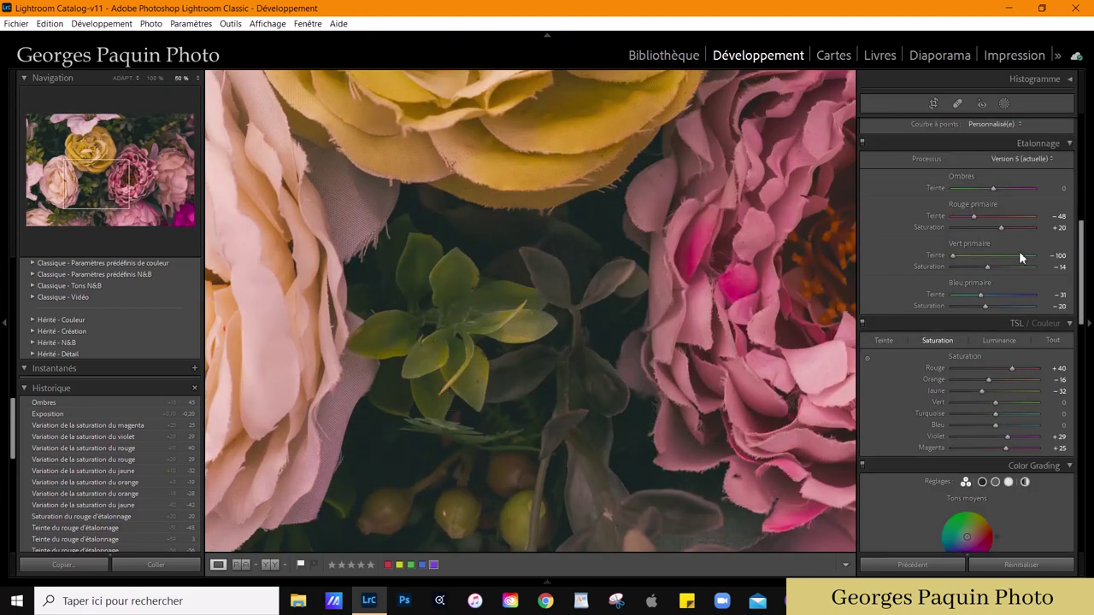
scroll(883, 237, "down", 2)
scroll(911, 256, "up", 4)
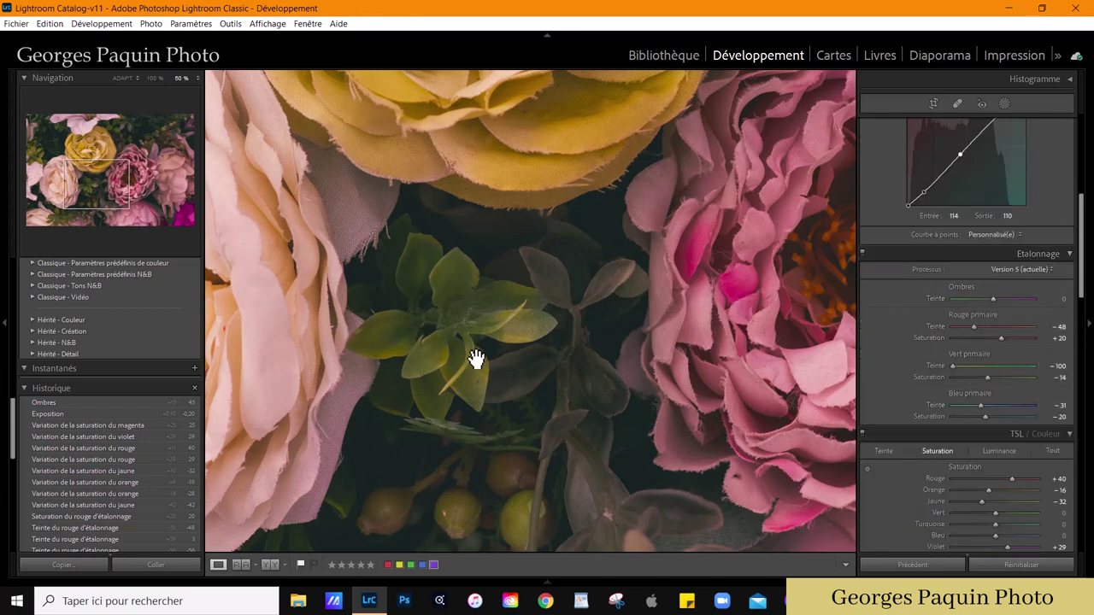
left_click_drag(459, 357, 488, 346)
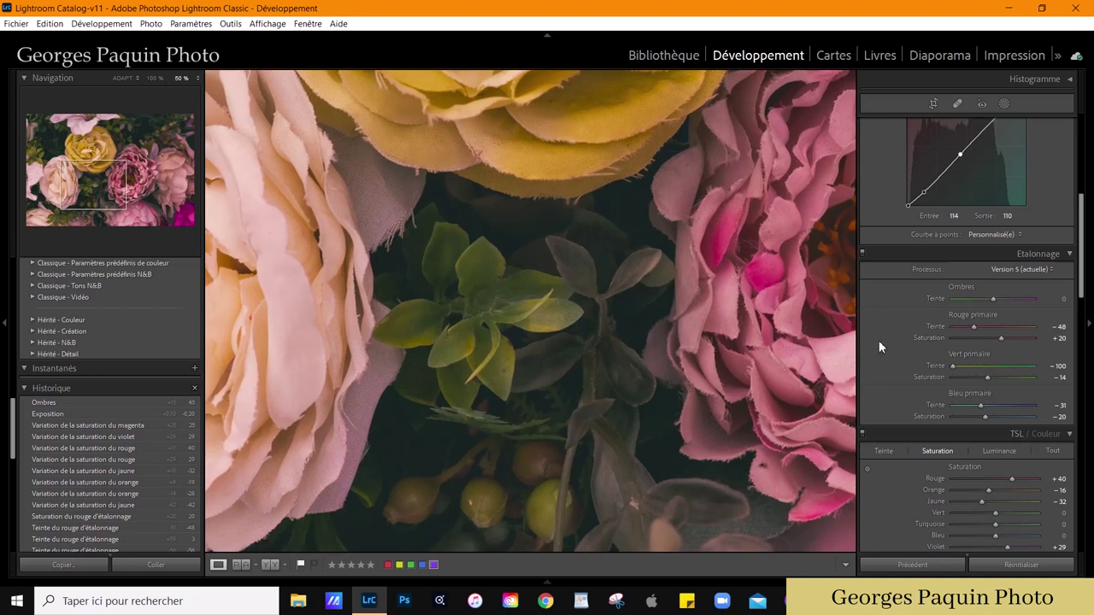
scroll(878, 340, "down", 5)
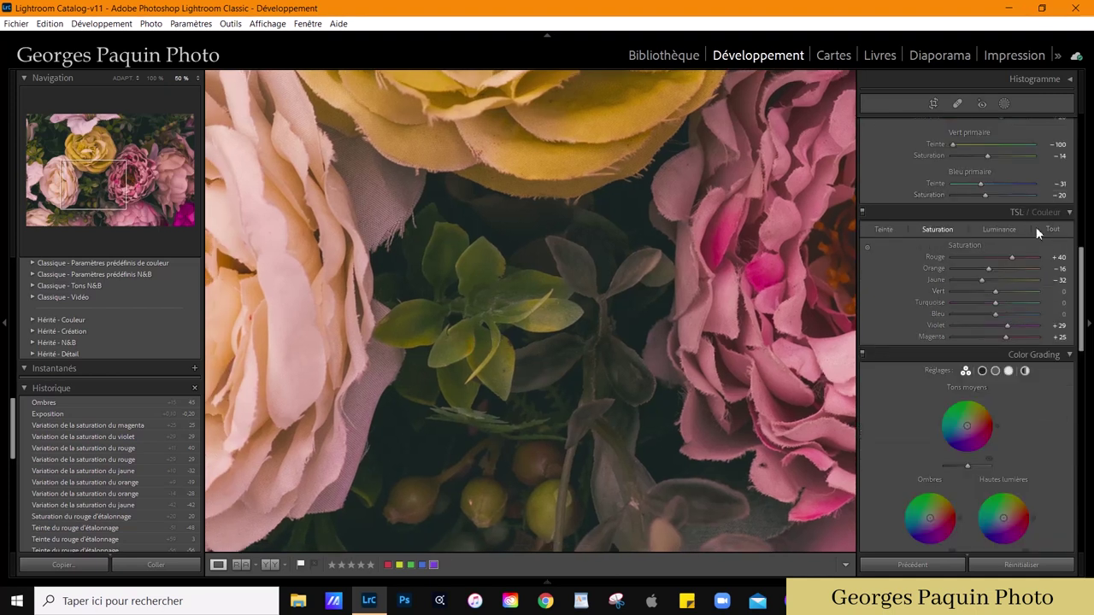
Step: Shift the leaves' yellow hue, then brighten Yellow luminance to +18 and Green to +53
left_click(881, 229)
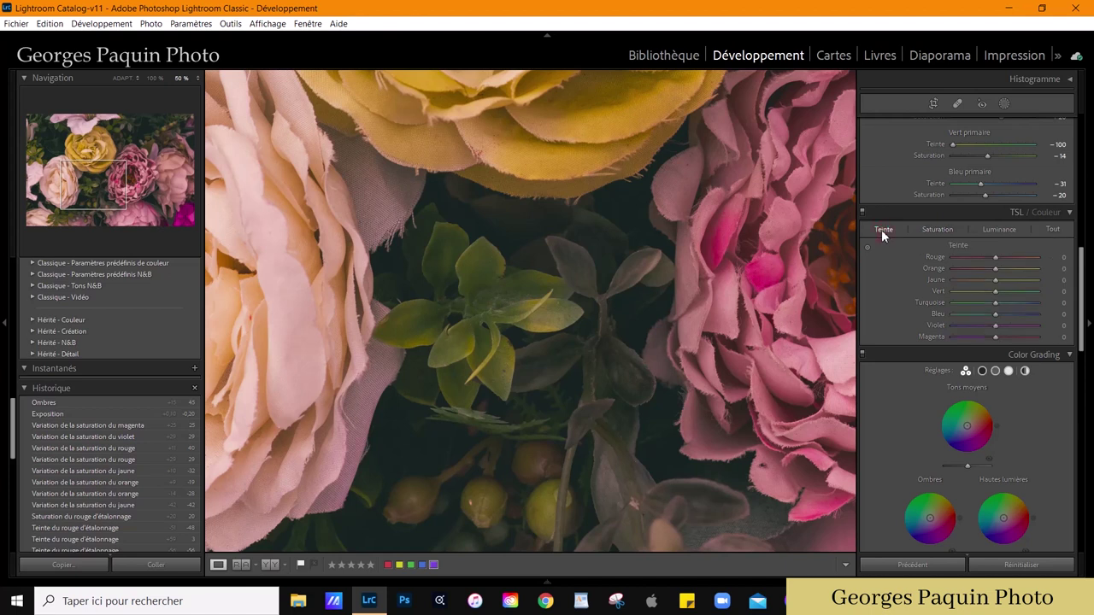
left_click(868, 248)
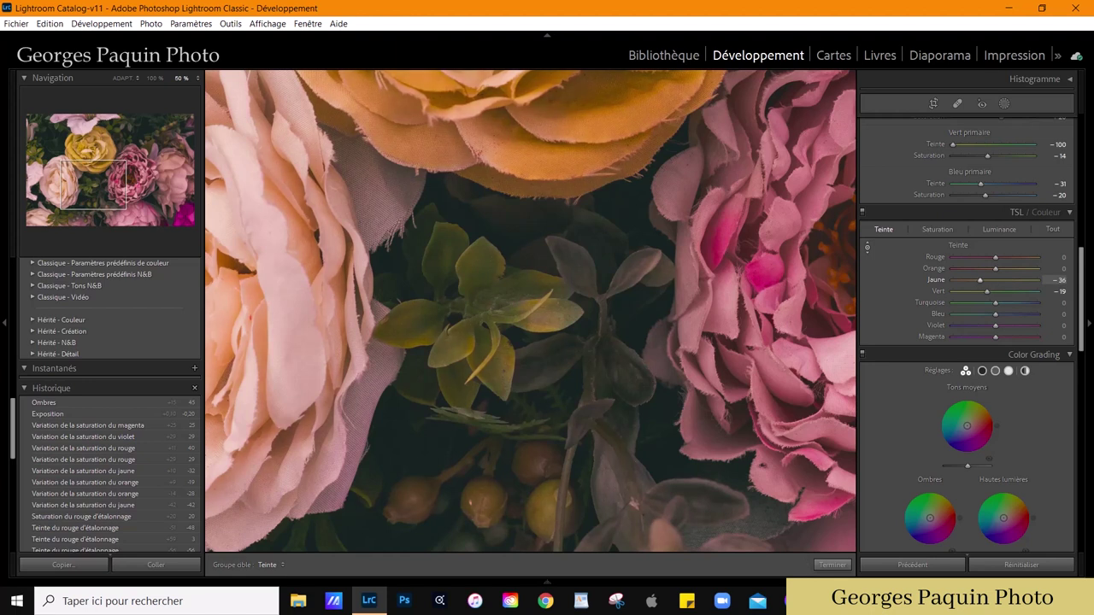
left_click_drag(489, 277, 489, 273)
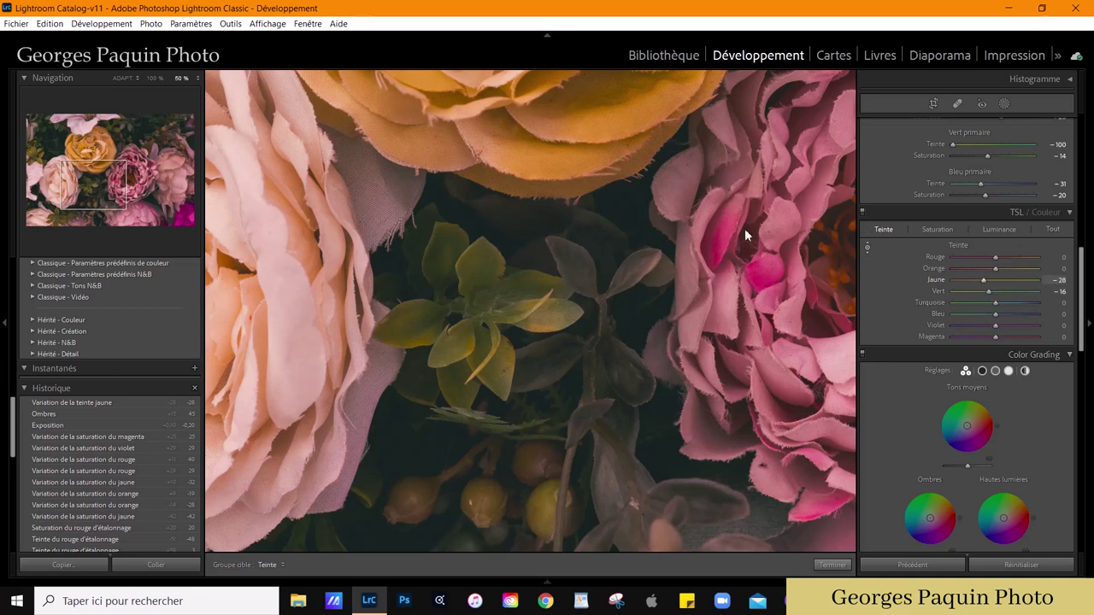
left_click(998, 229)
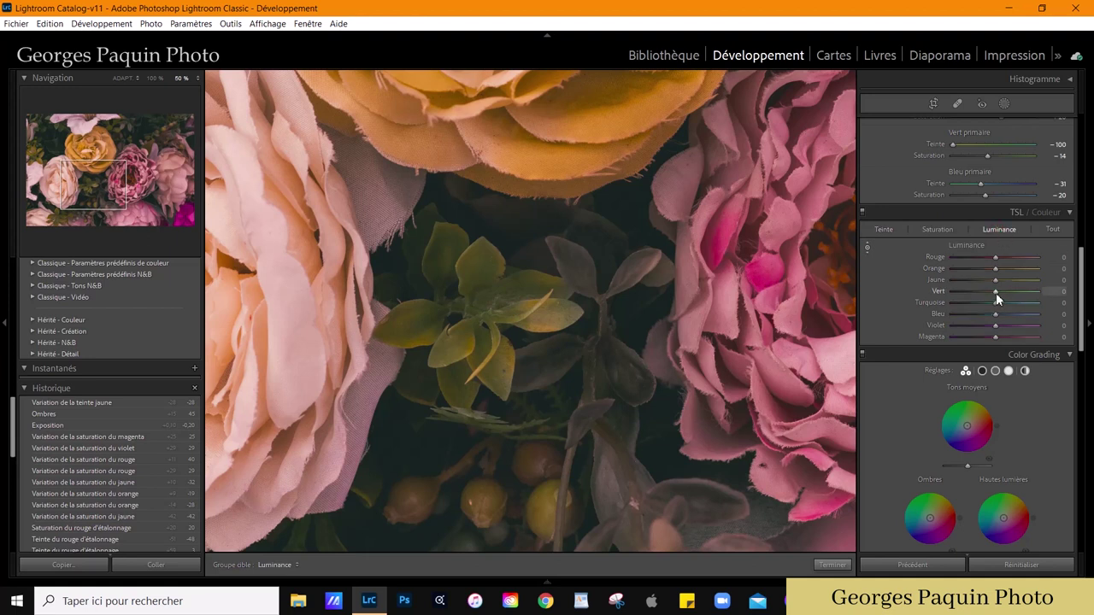
mouse_move(995, 292)
left_mouse_down()
mouse_move(1018, 297)
mouse_move(1007, 288)
left_mouse_up()
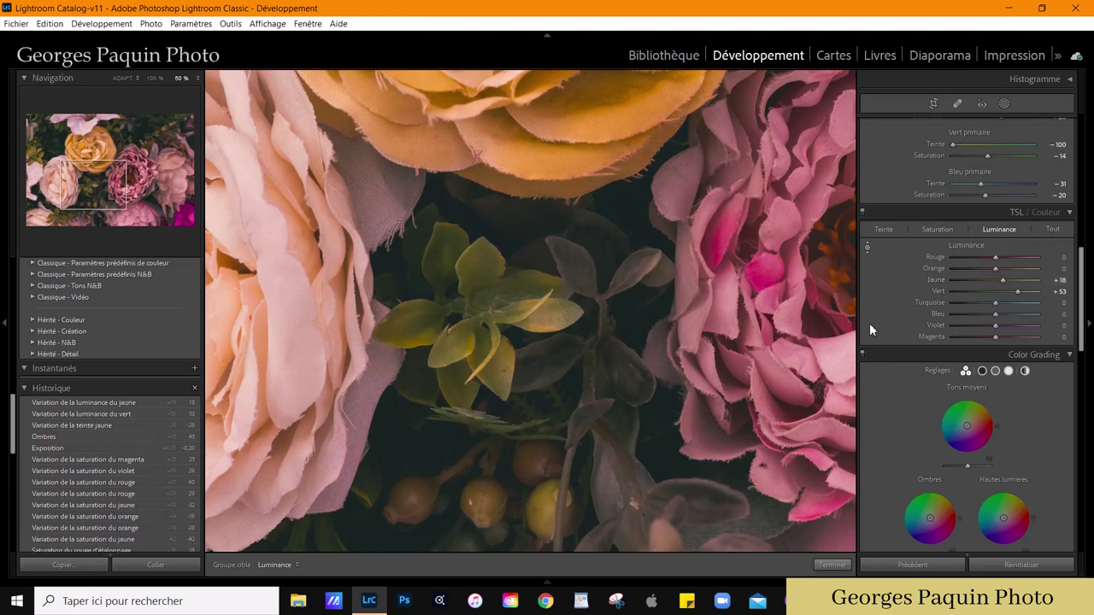
left_click(832, 564)
left_click(674, 424)
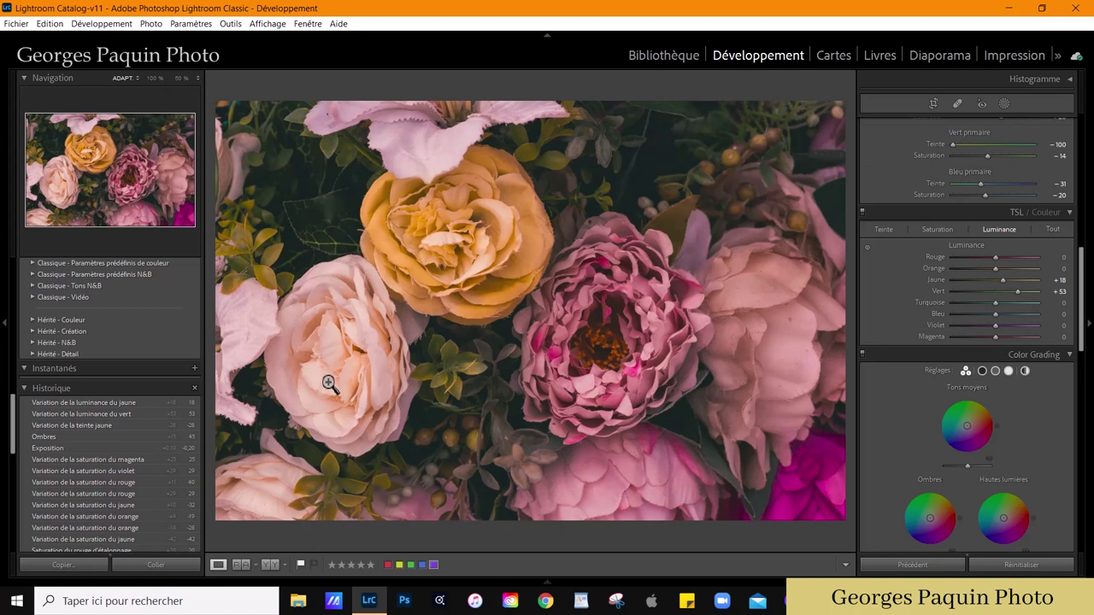
Step: Paint a brush mask with lowered Highlights over the zoomed-in pale rose
left_click(329, 383)
left_click_drag(453, 383, 649, 392)
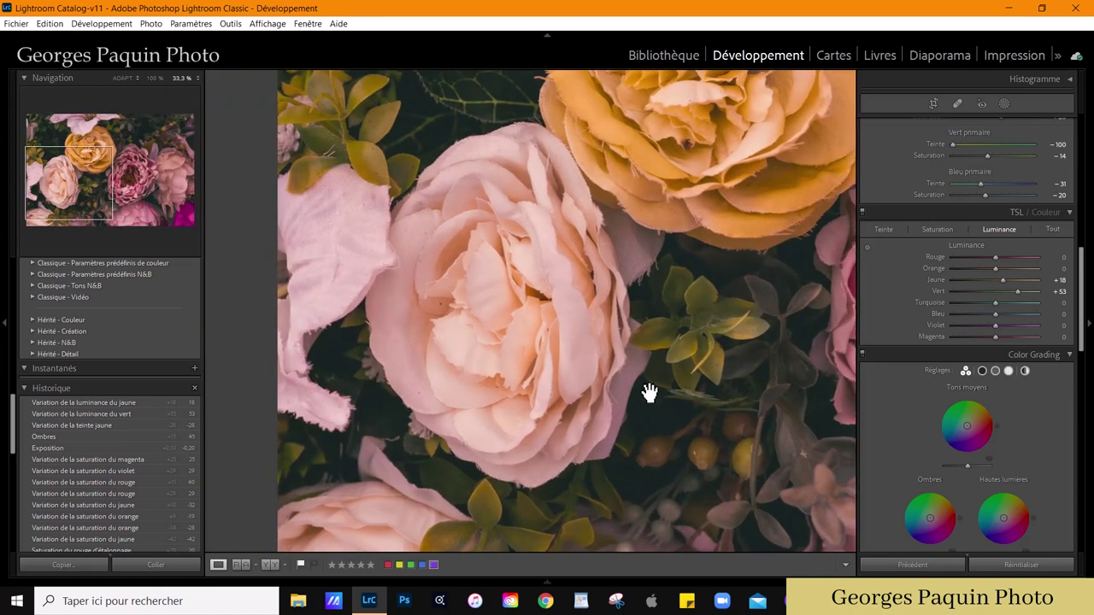
key("k")
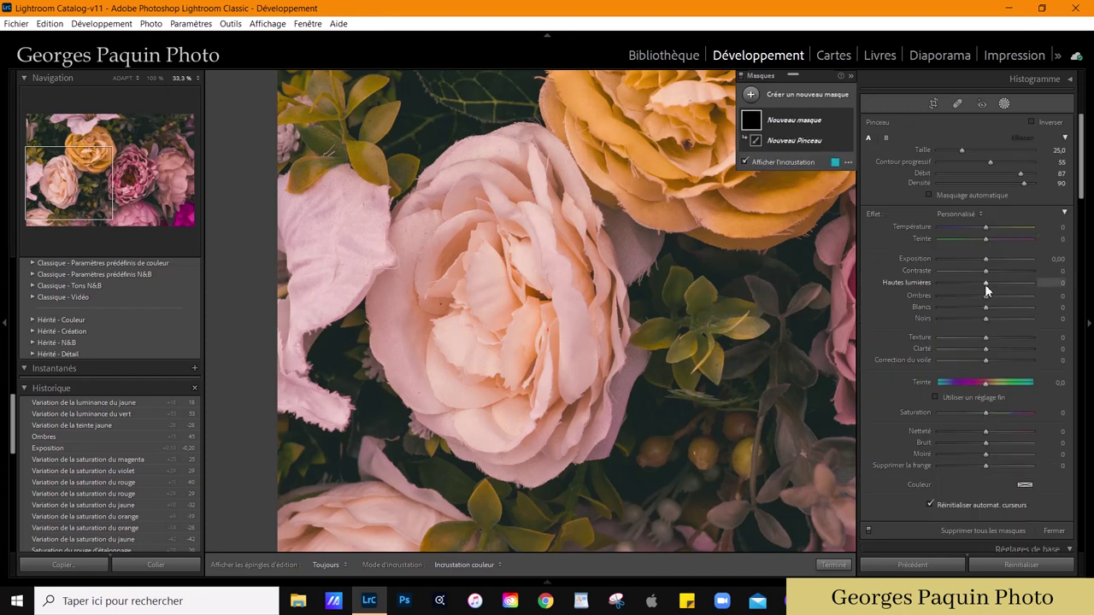
mouse_move(985, 283)
left_mouse_down()
mouse_move(952, 297)
mouse_move(984, 309)
left_mouse_up()
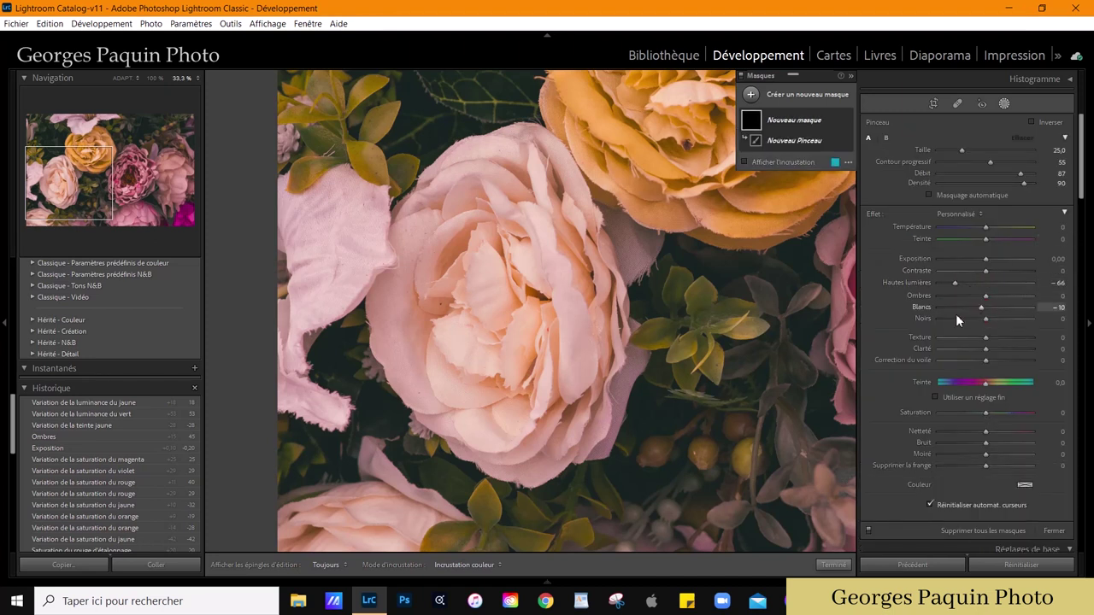
key("bracketright")
key("h")
left_click_drag(427, 359, 513, 171)
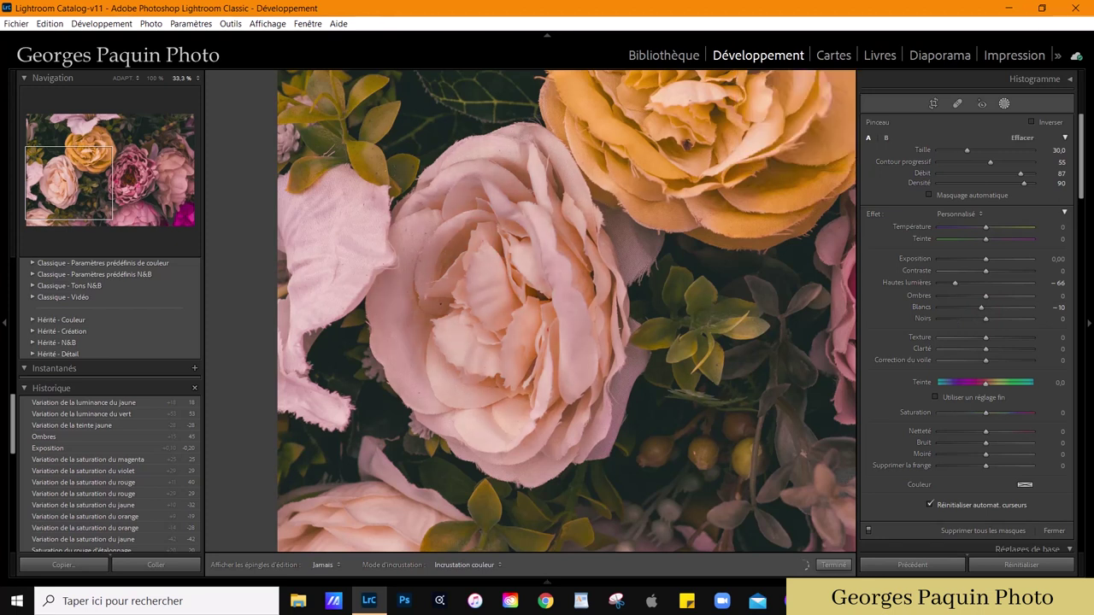
left_click_drag(590, 282, 385, 342)
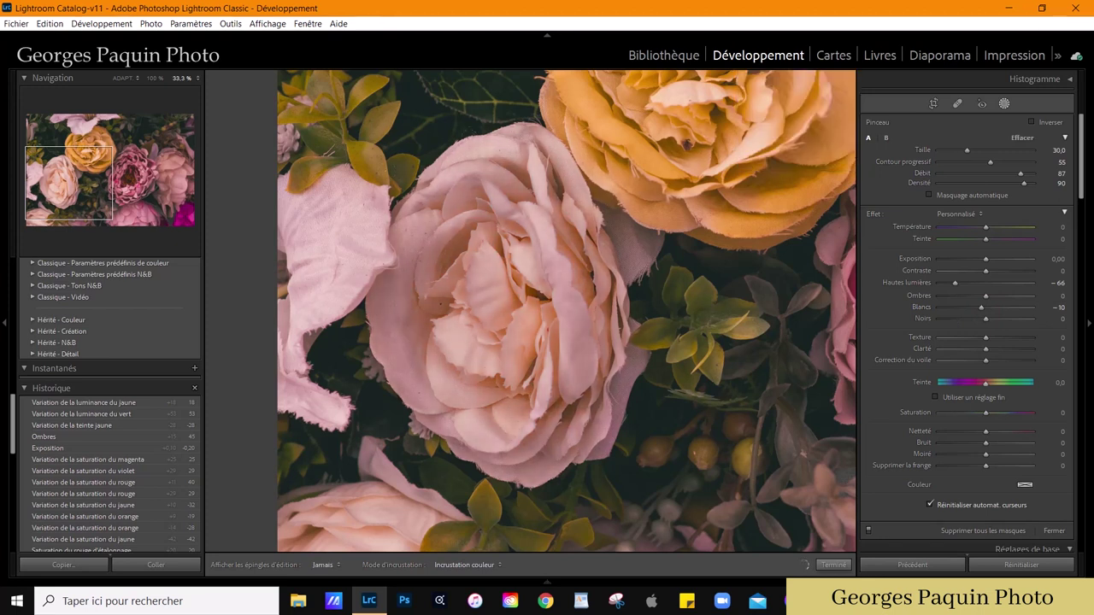
Step: Fine-tune the rose mask to Highlights −27 and Whites −1 and close mask editing
key("h")
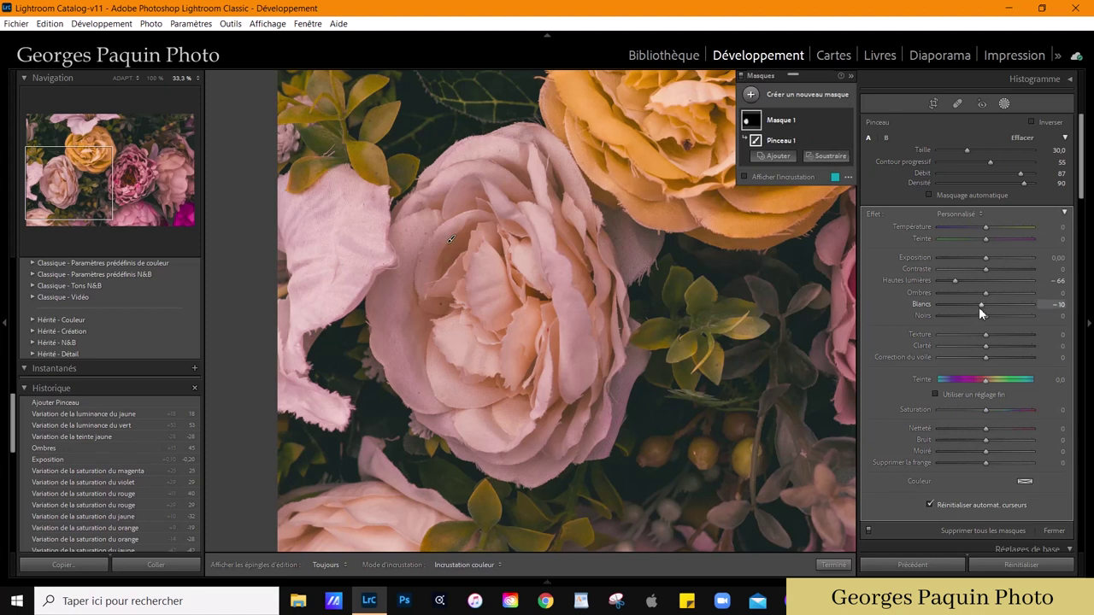
left_click_drag(980, 305, 968, 283)
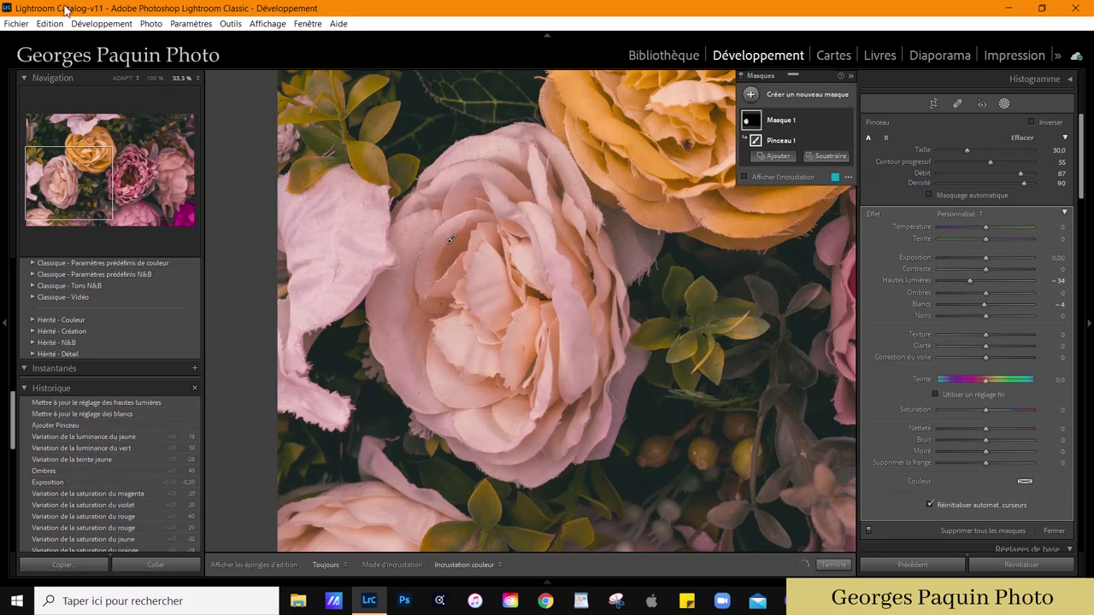
left_click(122, 77)
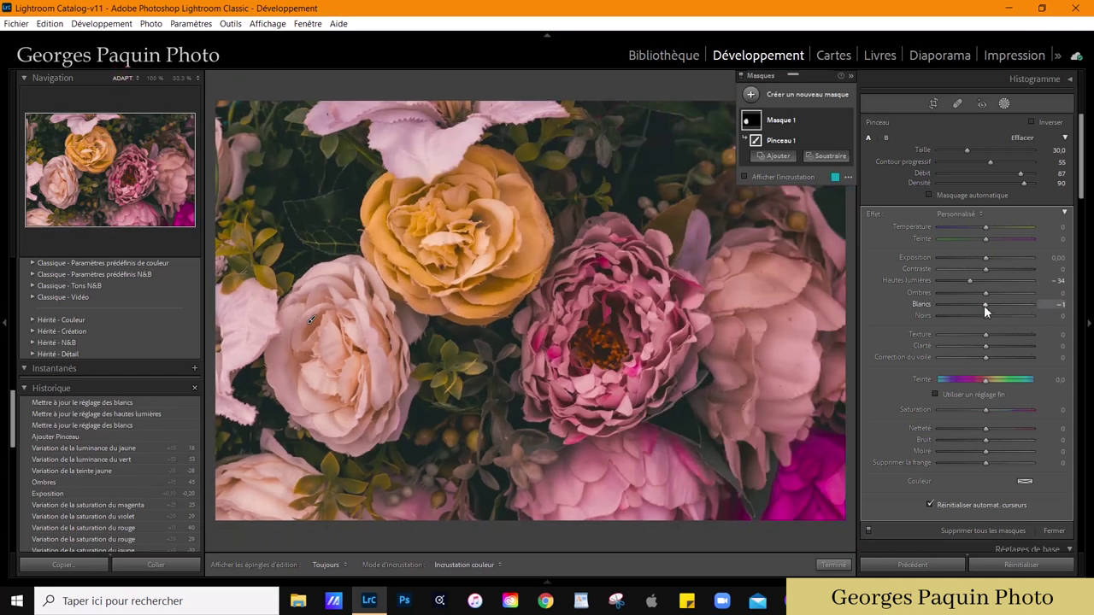
left_click_drag(968, 281, 974, 283)
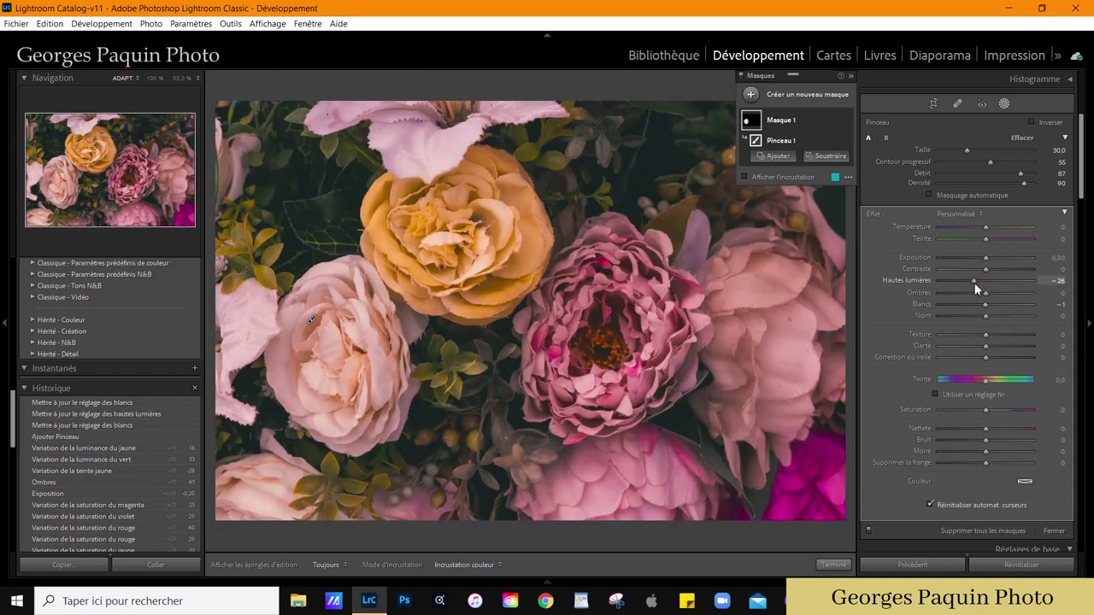
left_click(833, 565)
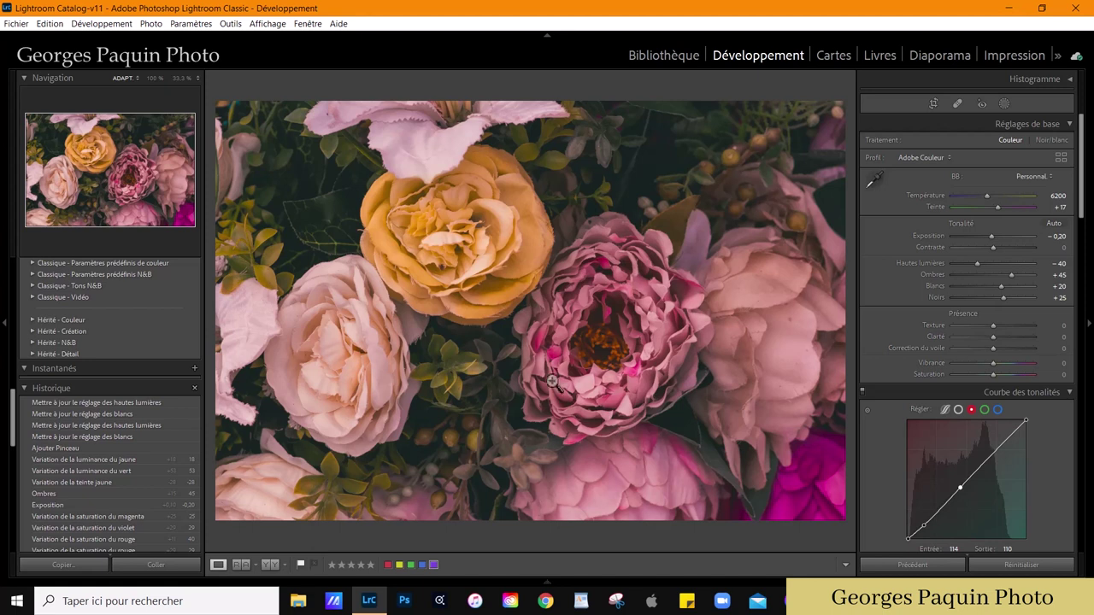
left_click(651, 355)
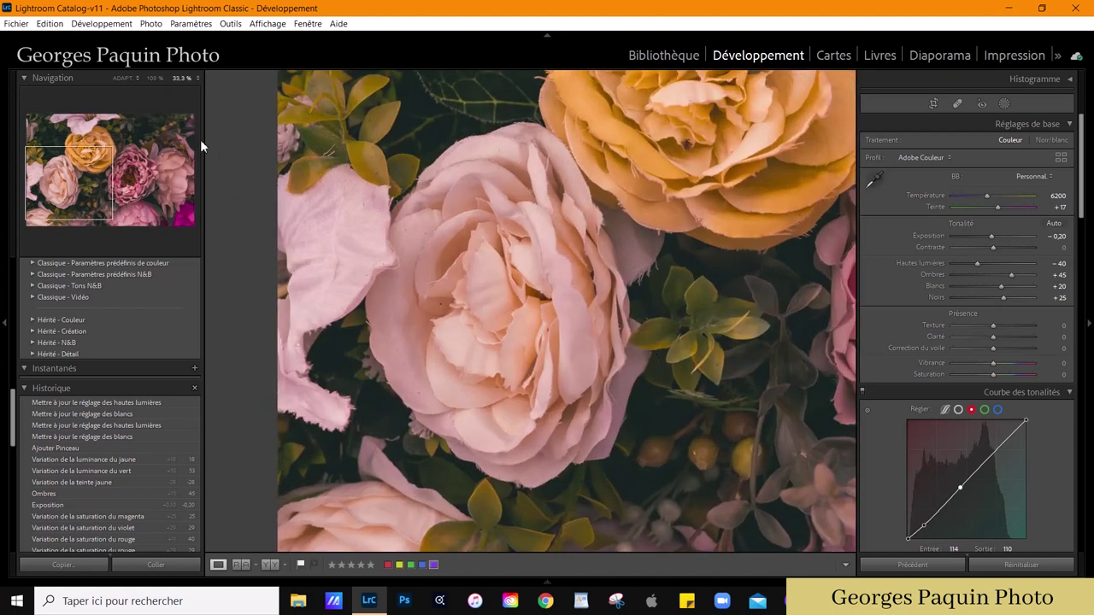
Step: Start a new brush mask with Saturation raised to about 18 and paint it over the pink peony
left_click_drag(107, 203, 137, 181)
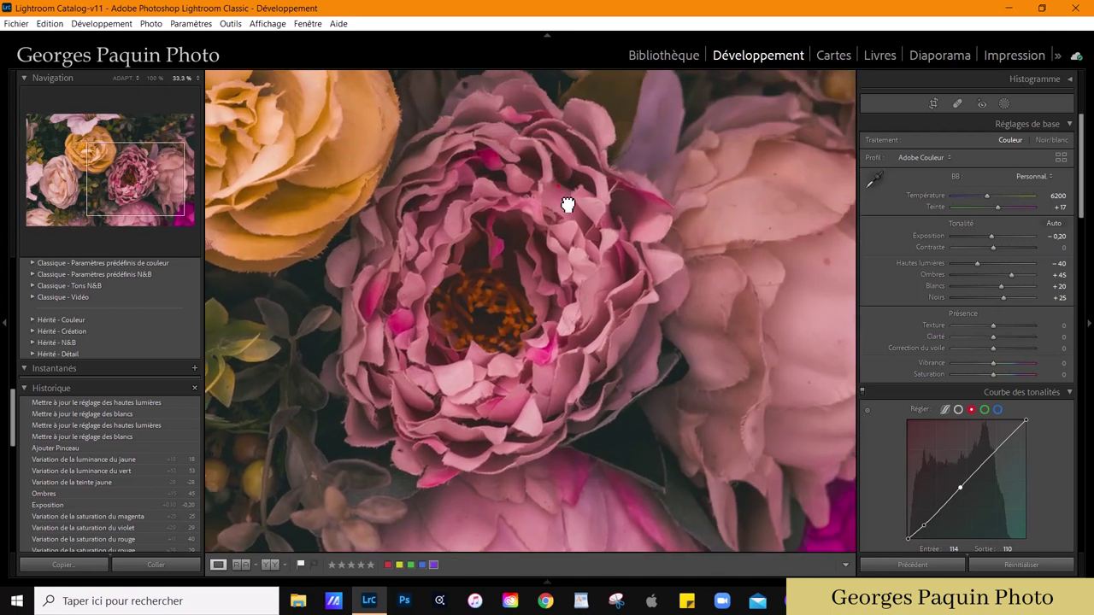
scroll(569, 205, "up", 2)
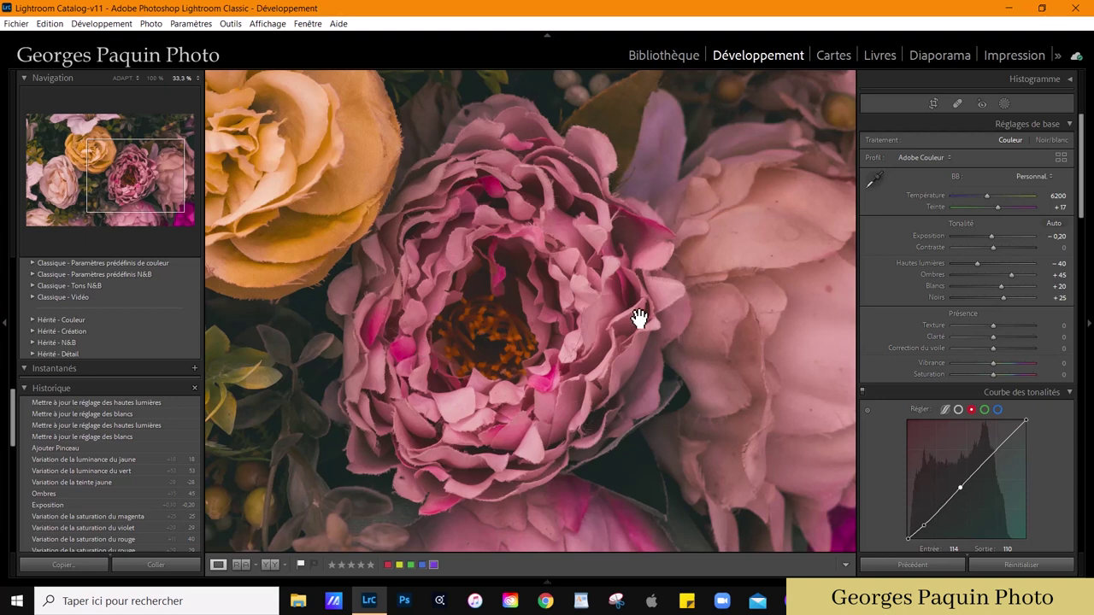
key("k")
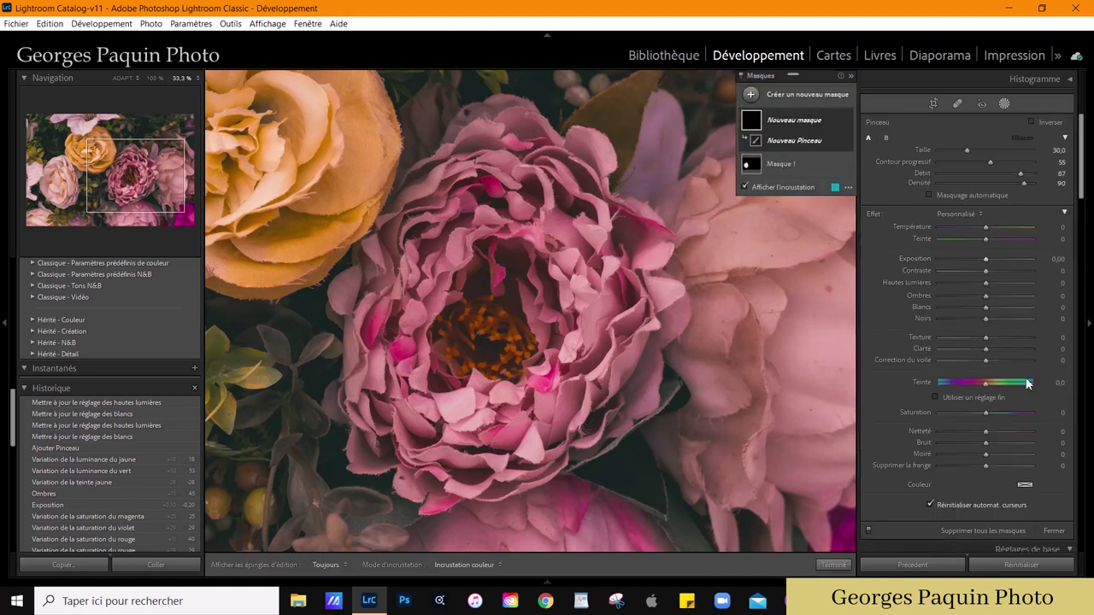
key("o")
left_click_drag(985, 414, 992, 414)
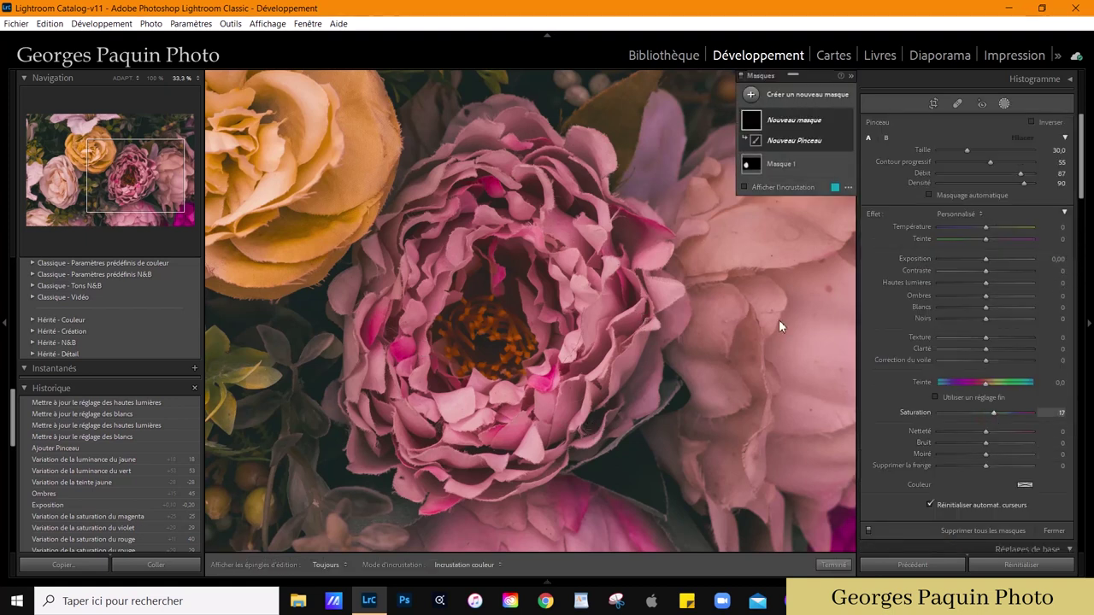
scroll(778, 325, "down", 1)
scroll(497, 163, "down", 3)
key("h")
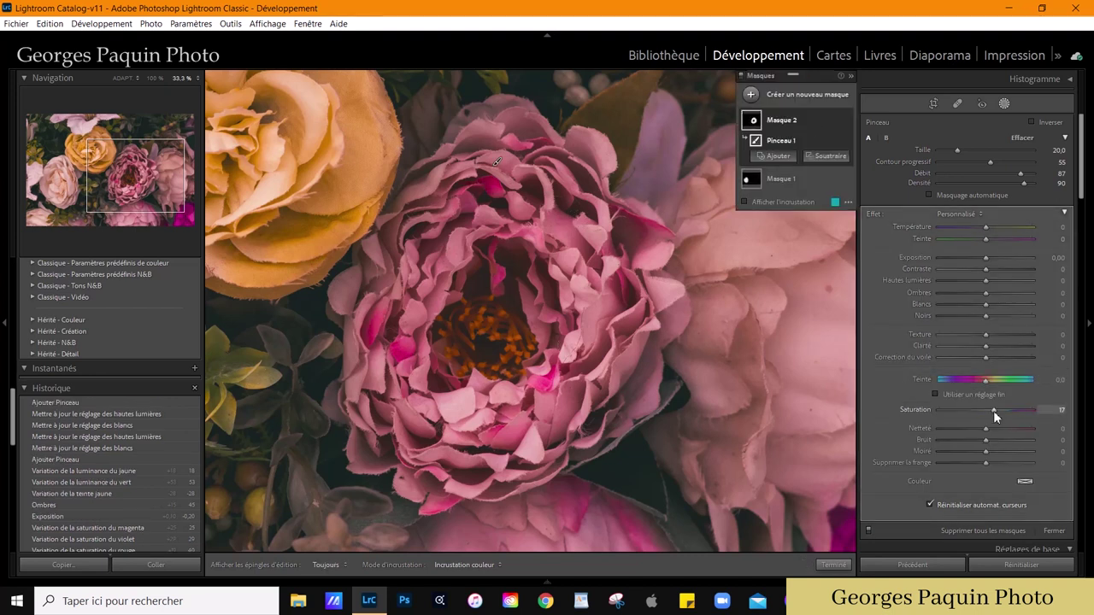
left_click_drag(993, 411, 994, 415)
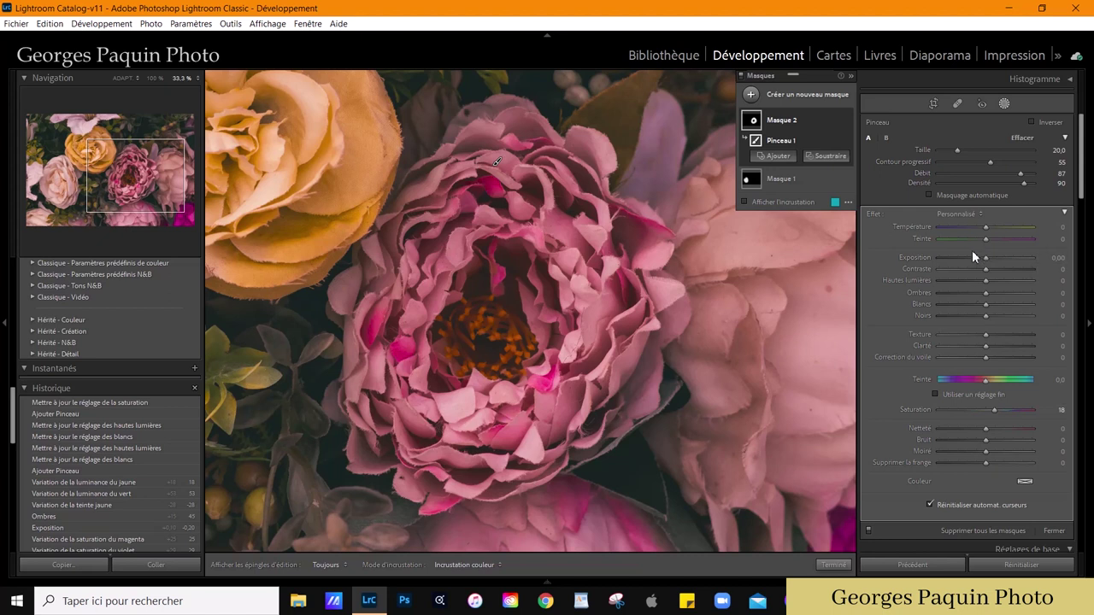
Step: Tint the peony mask light purple at hue 285, 22% strength, and finish the mask
left_click(1023, 482)
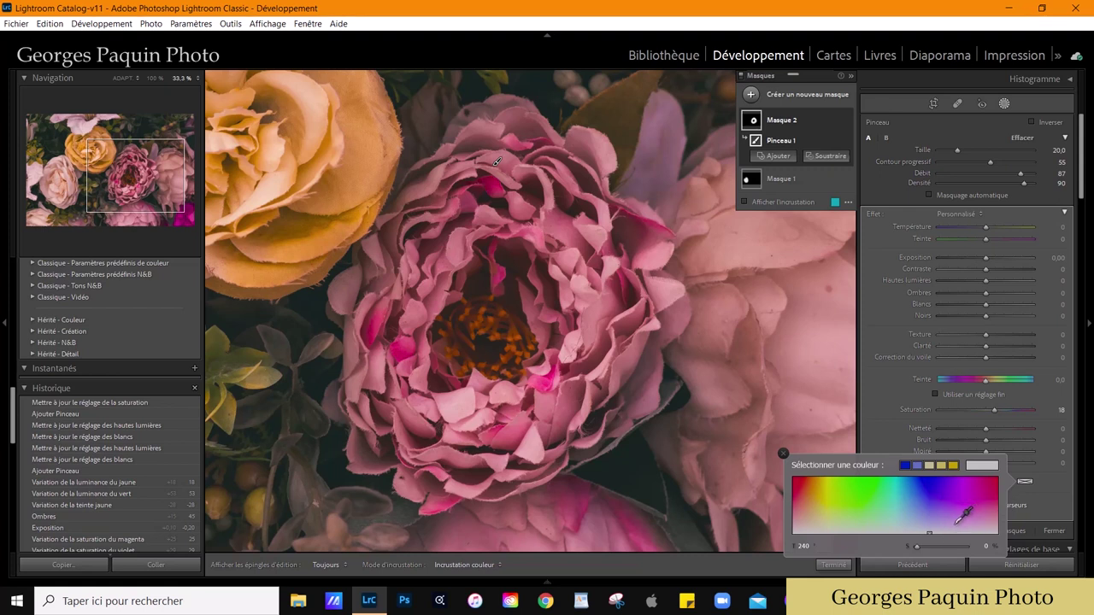
left_click(955, 526)
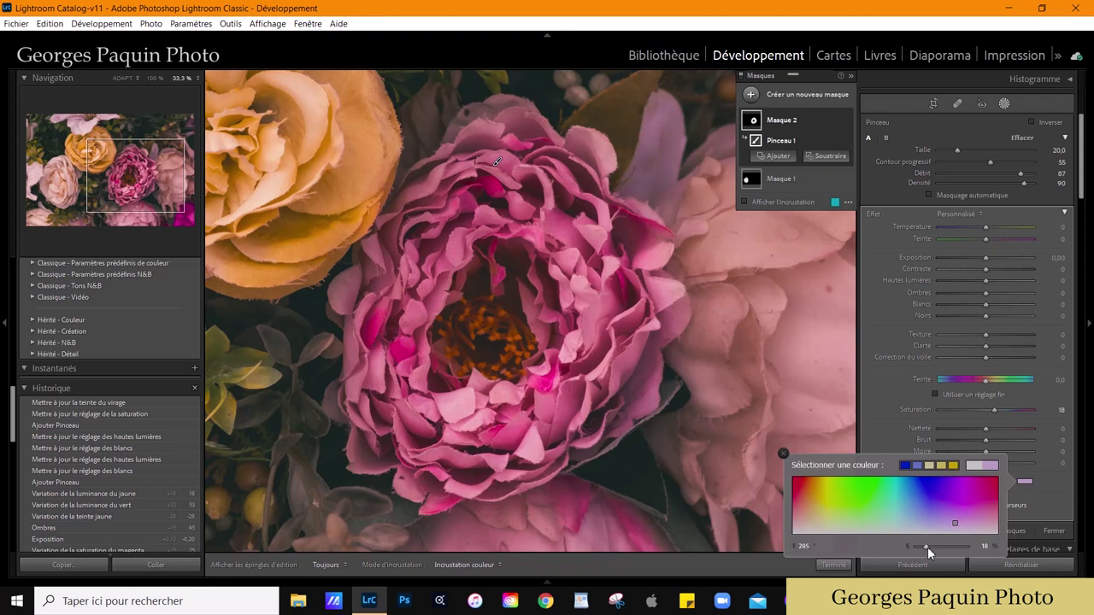
left_click_drag(928, 546, 933, 548)
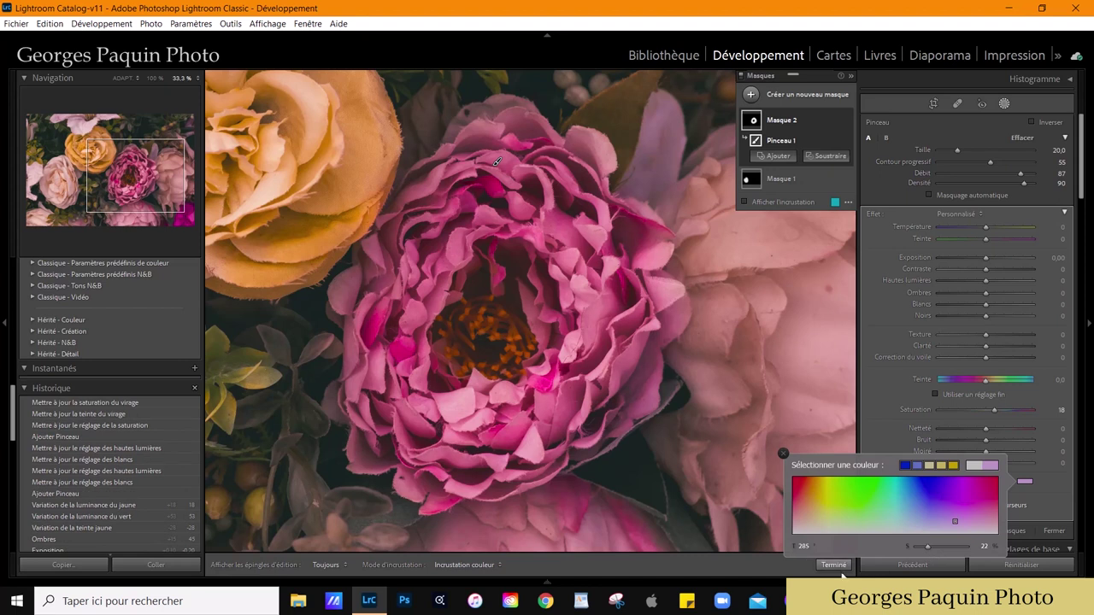
left_click(871, 429)
left_click(826, 565)
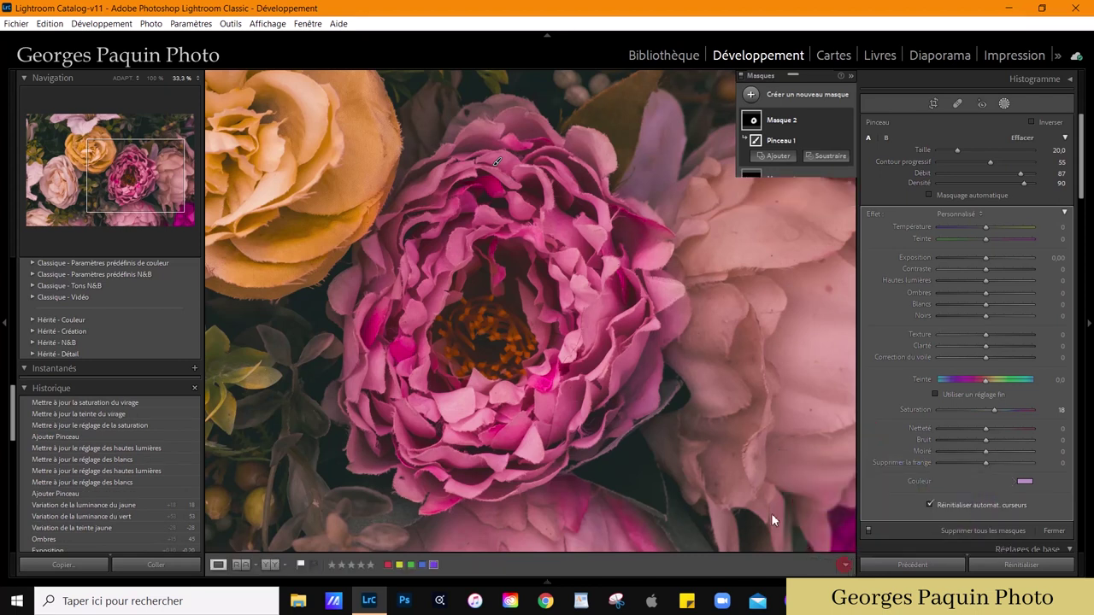
Step: Close the peony mask and raise the photo's global Whites from +20 to +30
left_click(620, 373)
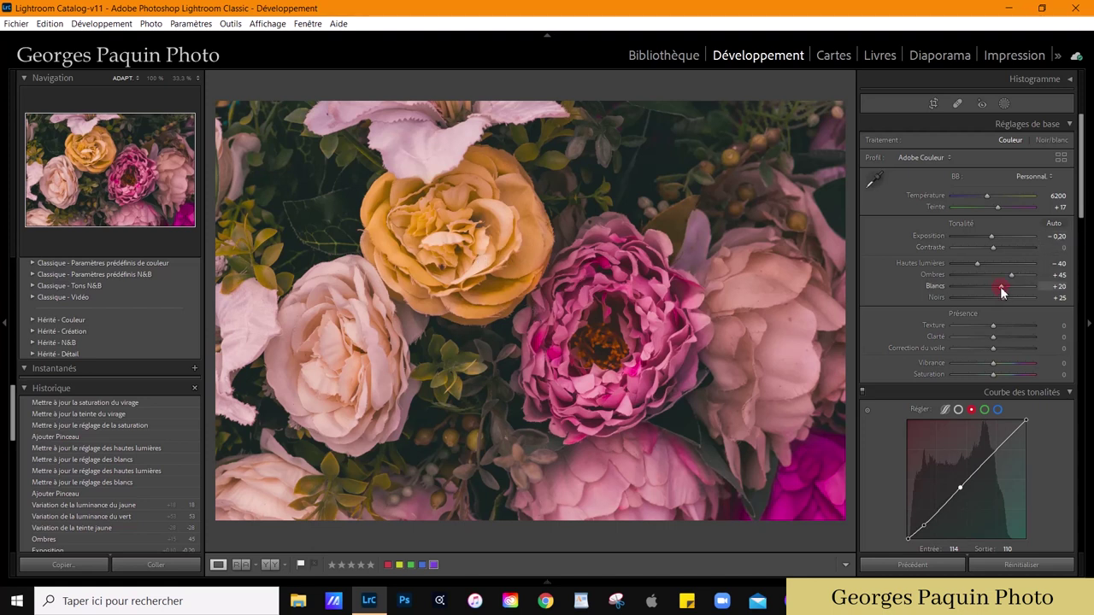
left_click_drag(999, 287, 1005, 287)
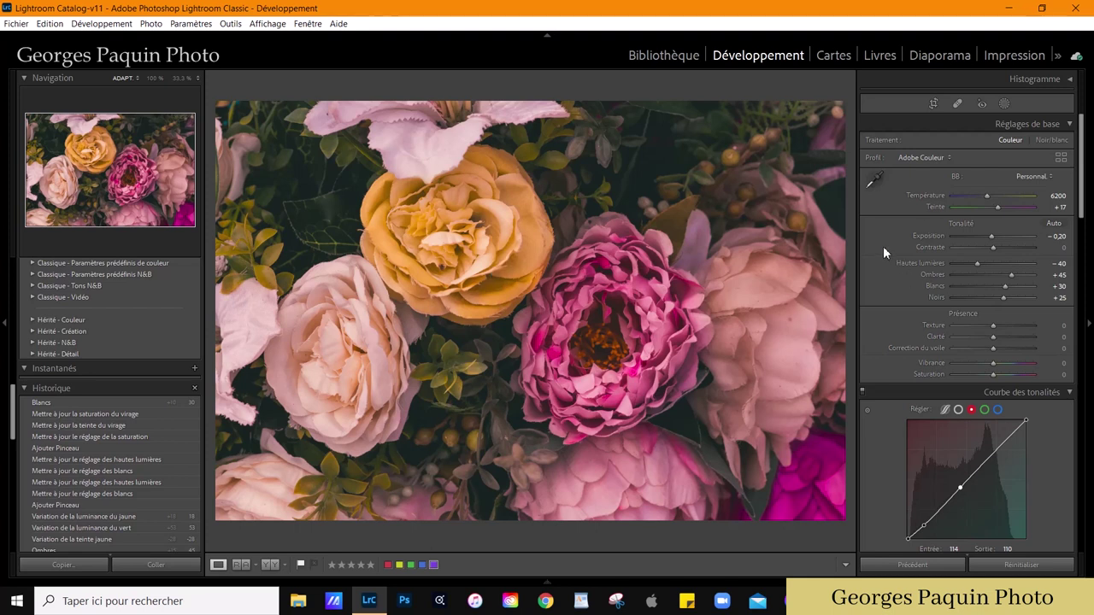
Step: Create Masque 3 as a luminance range mask limited to darker tones (~22), then zoom to 33.3%
left_click(1004, 104)
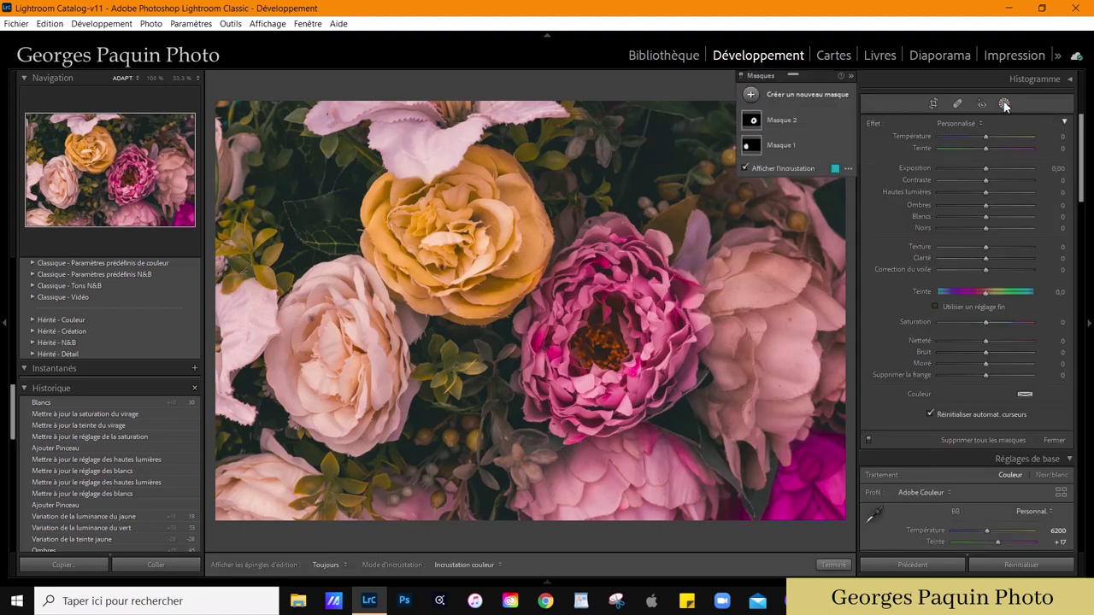
left_click(751, 96)
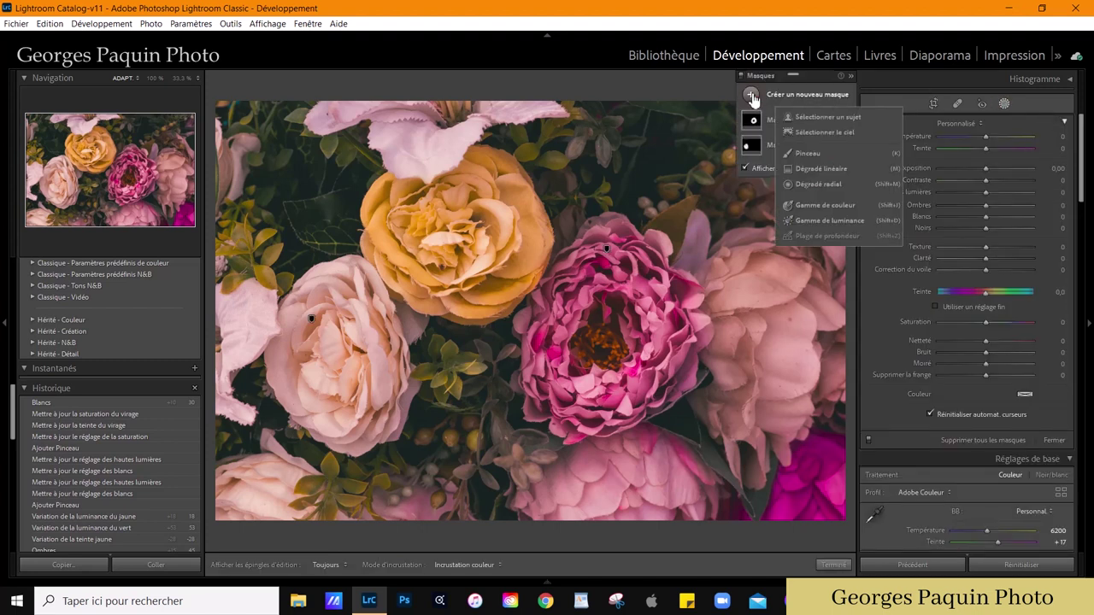
left_click(849, 222)
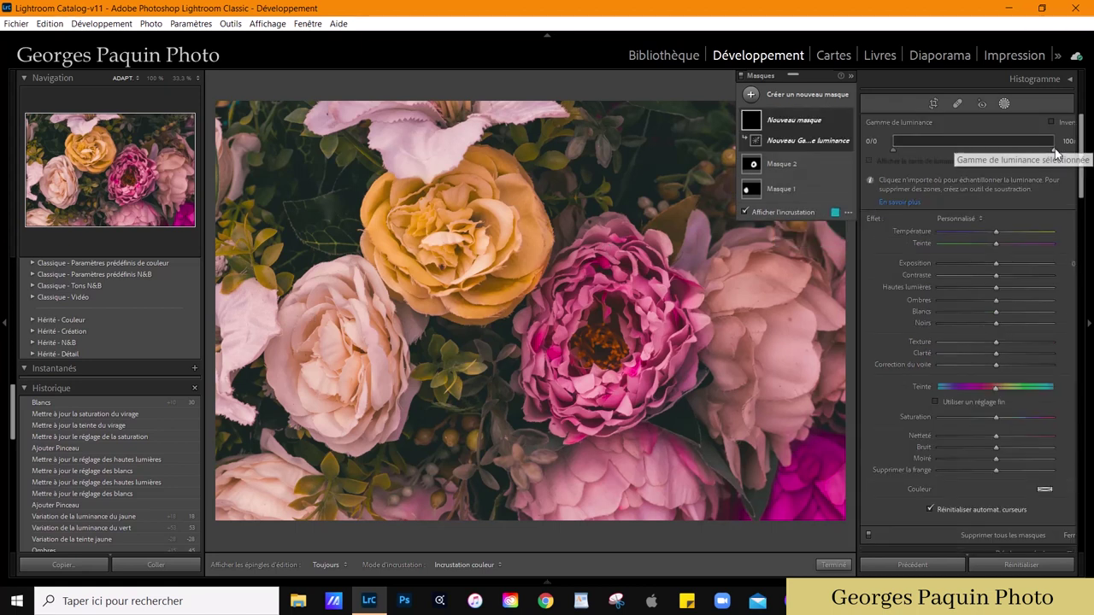
left_click_drag(1054, 151, 946, 164)
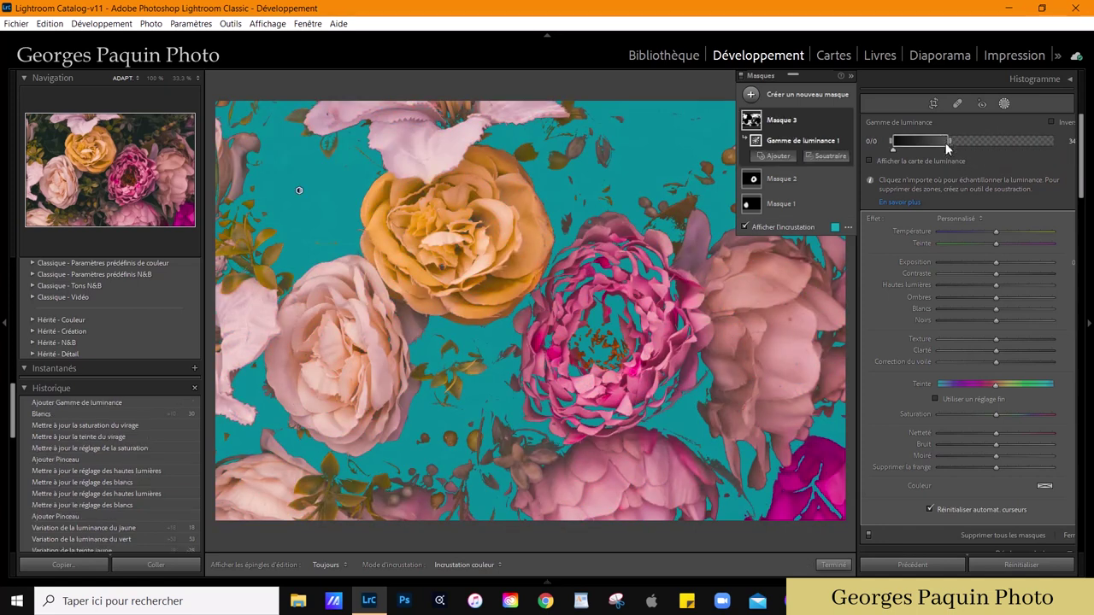
mouse_move(947, 150)
left_mouse_down()
mouse_move(929, 147)
mouse_move(984, 147)
mouse_move(926, 147)
left_mouse_up()
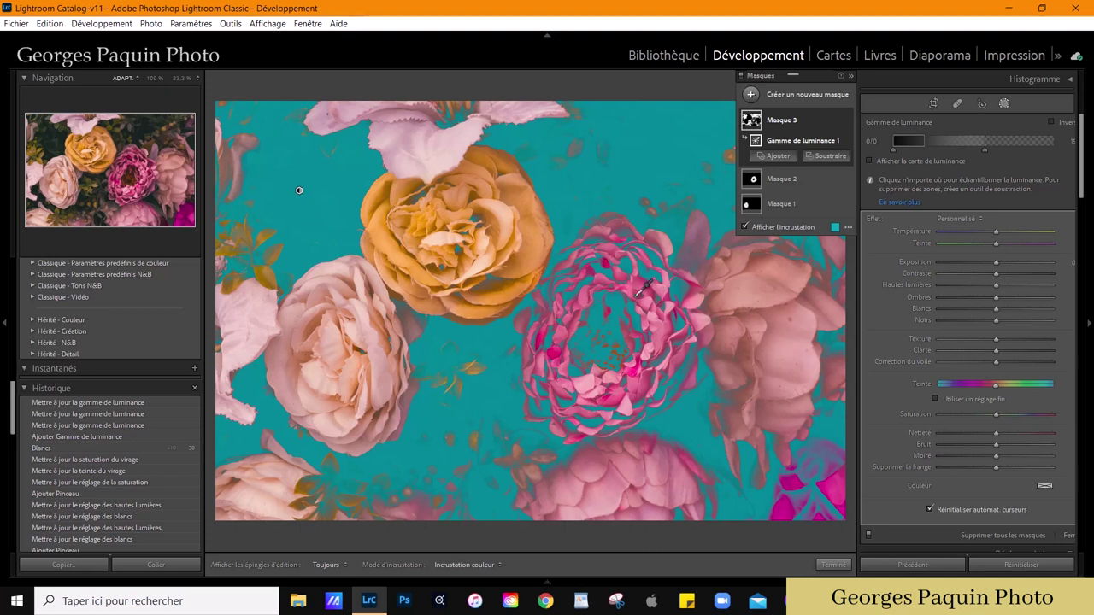
left_click(179, 78)
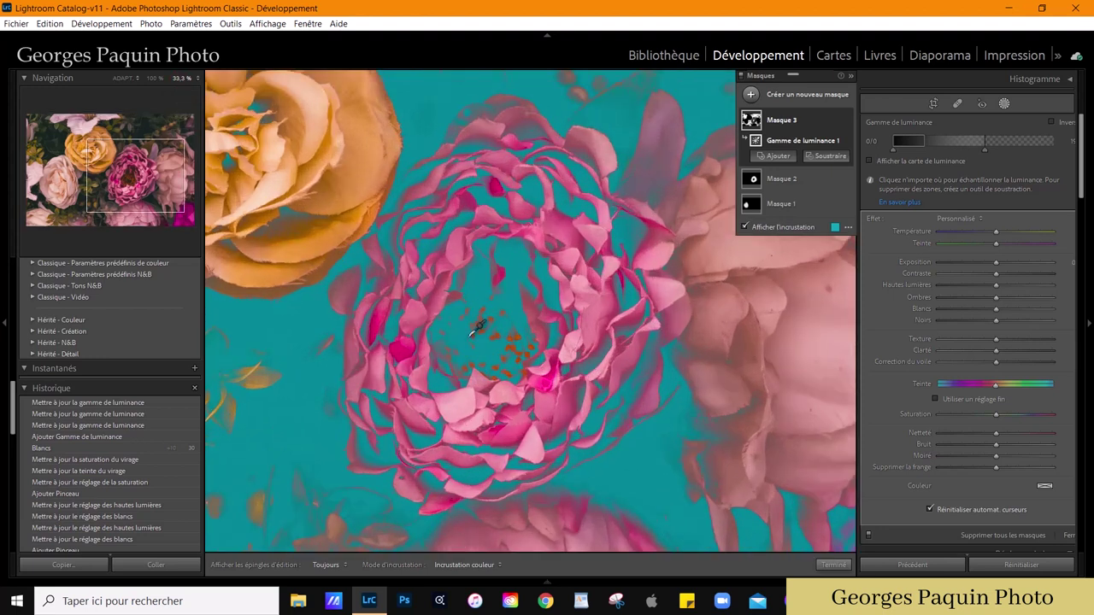
mouse_move(501, 256)
left_mouse_down()
mouse_move(652, 398)
mouse_move(593, 305)
left_mouse_up()
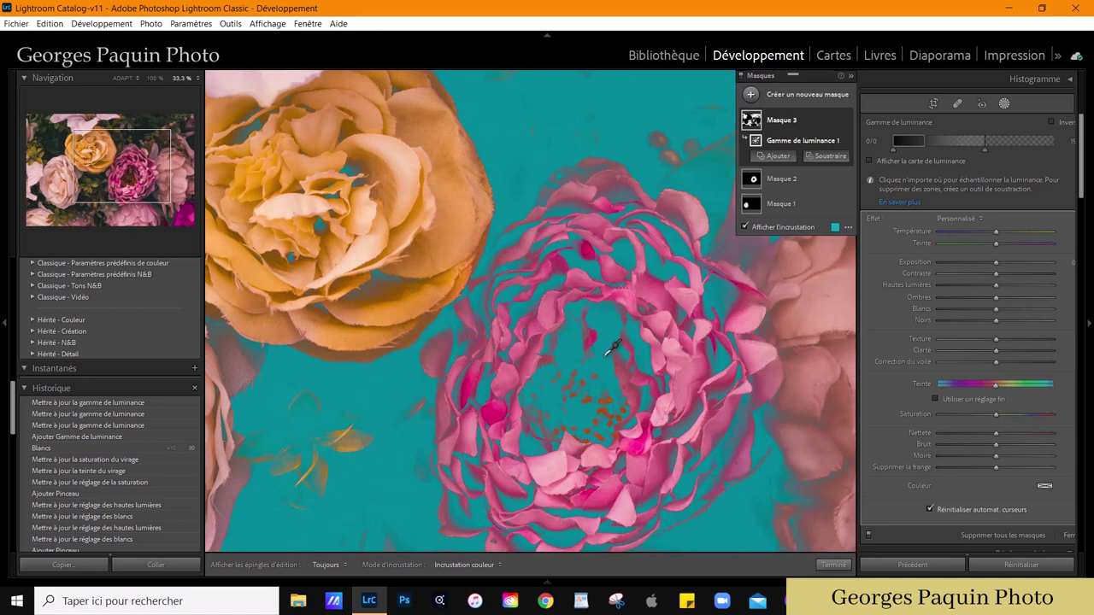
Step: Subtract a brush at 100 flow and density from Masque 3, erasing it over the peony's petals
left_click(837, 160)
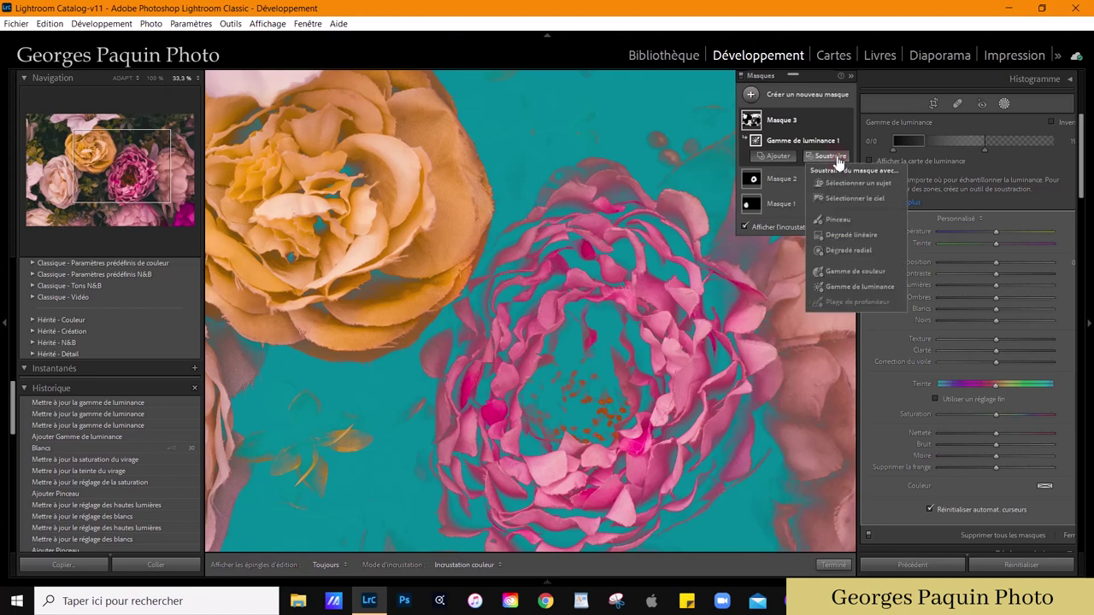
left_click(837, 220)
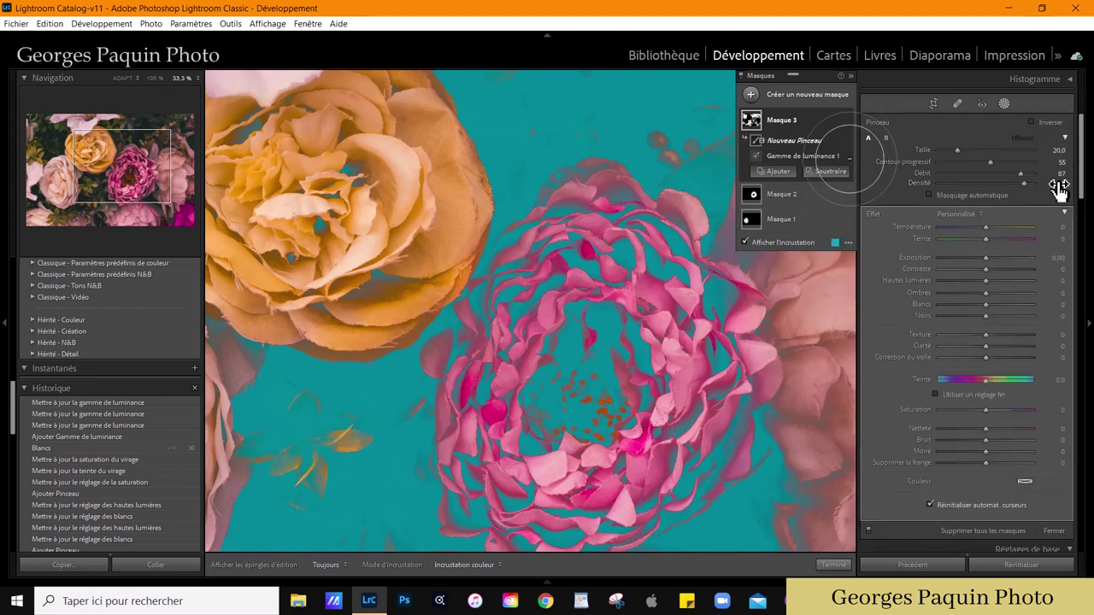
left_click_drag(1023, 183, 1038, 174)
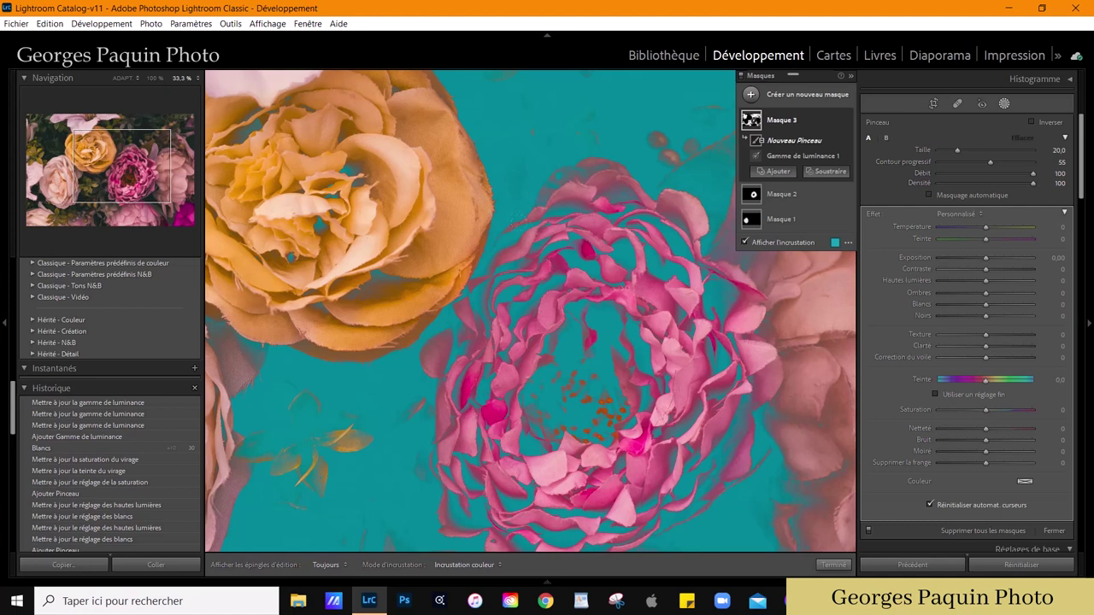
scroll(609, 217, "down", 3)
mouse_move(609, 218)
left_mouse_down()
mouse_move(675, 243)
mouse_move(530, 393)
mouse_move(718, 316)
mouse_move(598, 470)
left_mouse_up()
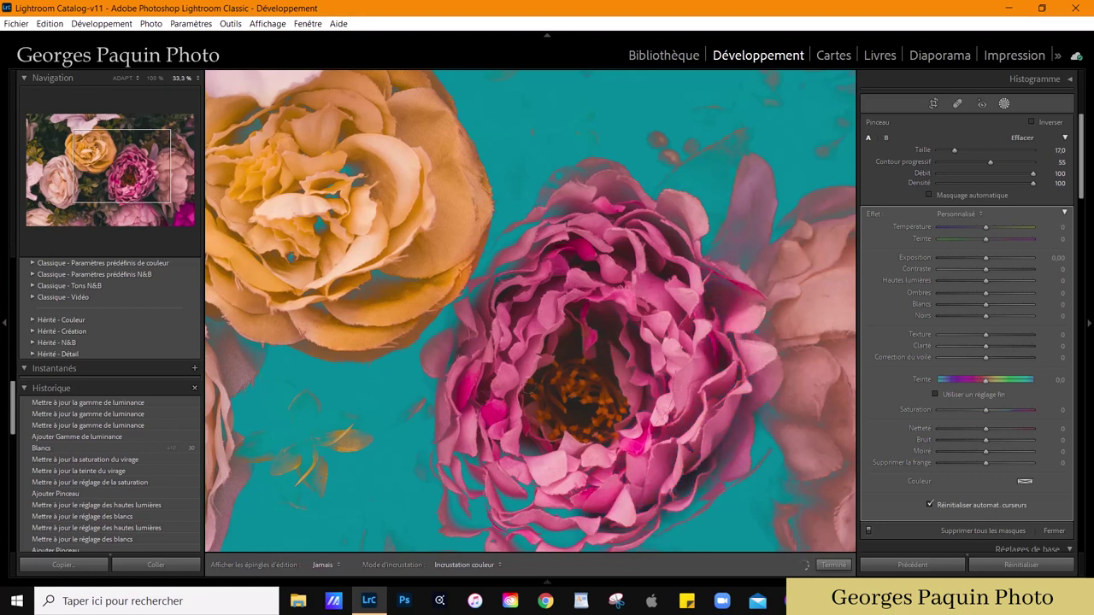
left_click_drag(575, 416, 574, 296)
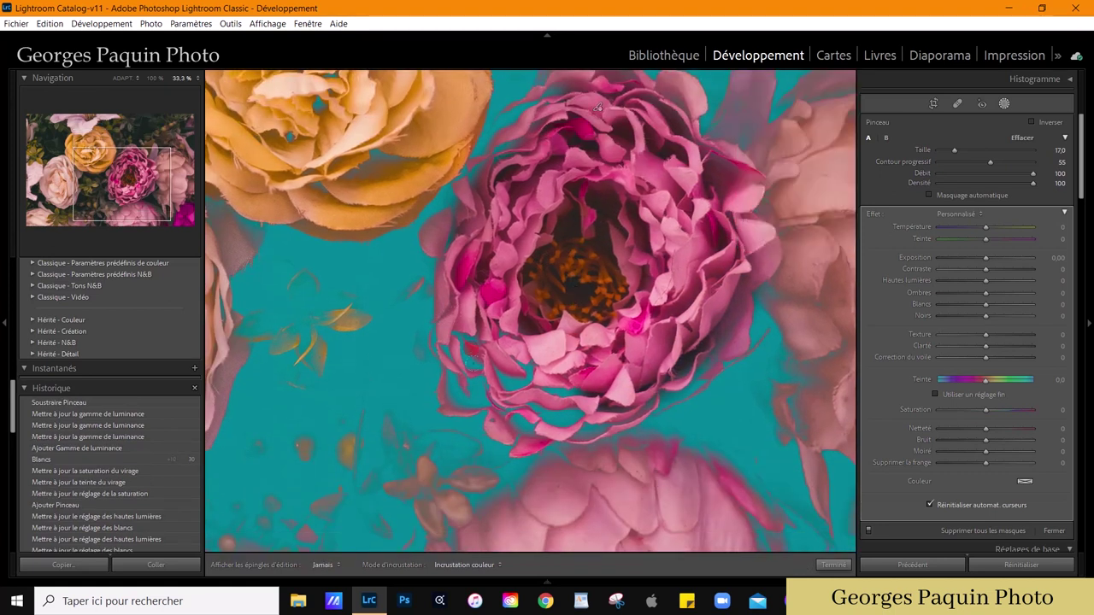
mouse_move(470, 368)
left_mouse_down()
mouse_move(513, 402)
mouse_move(563, 410)
mouse_move(598, 432)
mouse_move(662, 401)
left_mouse_up()
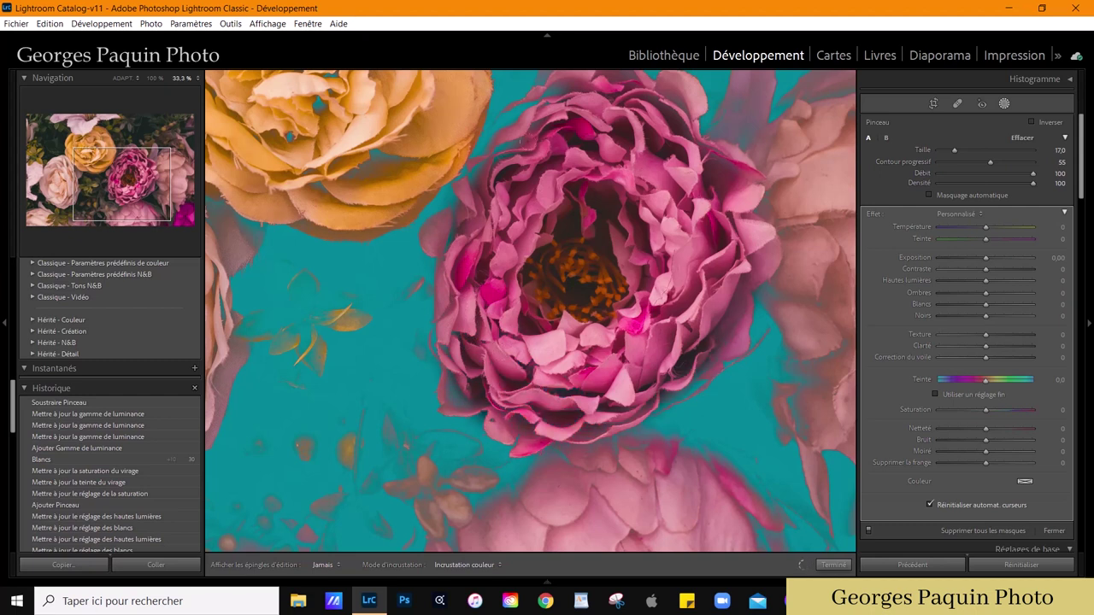
mouse_move(520, 141)
left_mouse_down()
mouse_move(500, 158)
mouse_move(534, 107)
mouse_move(563, 89)
left_mouse_up()
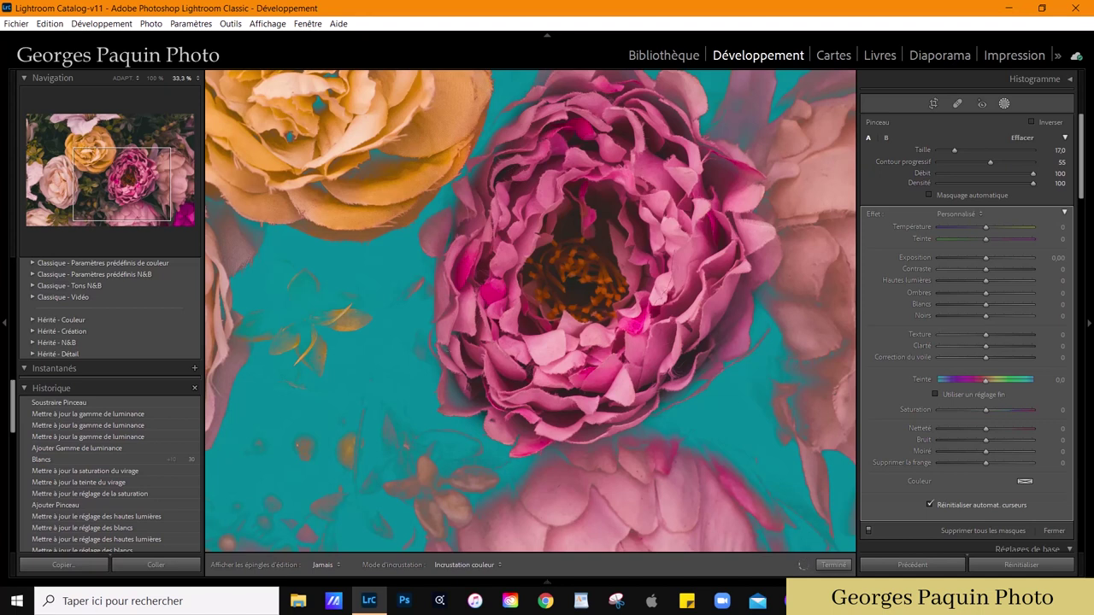
Step: Pan around the orange and pale pink roses, then re-centre the view on the pink peony
left_click_drag(555, 268, 768, 430)
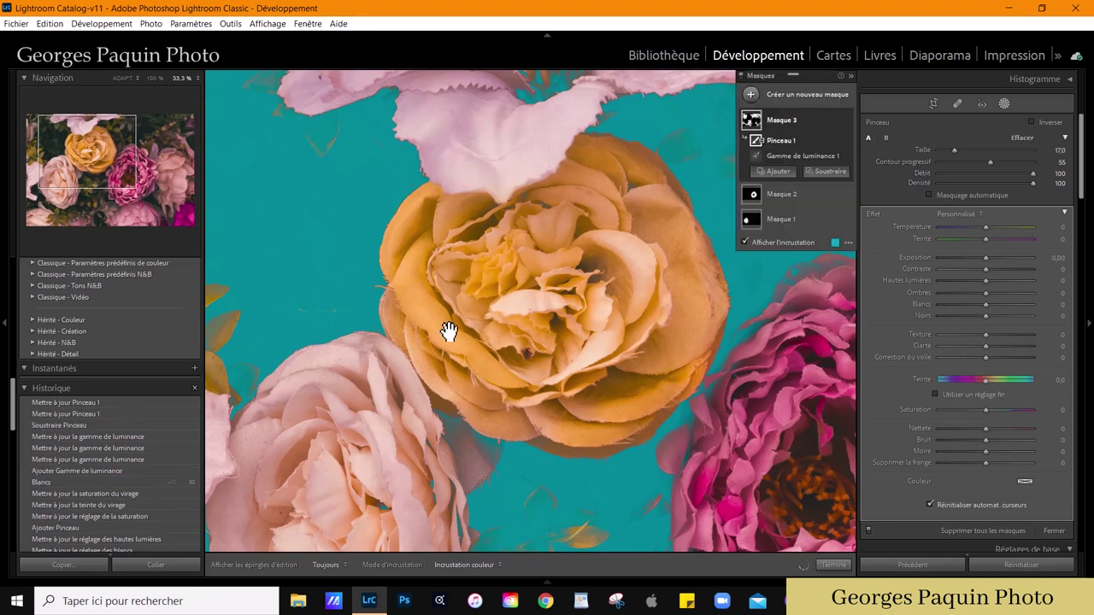
left_click_drag(447, 330, 479, 243)
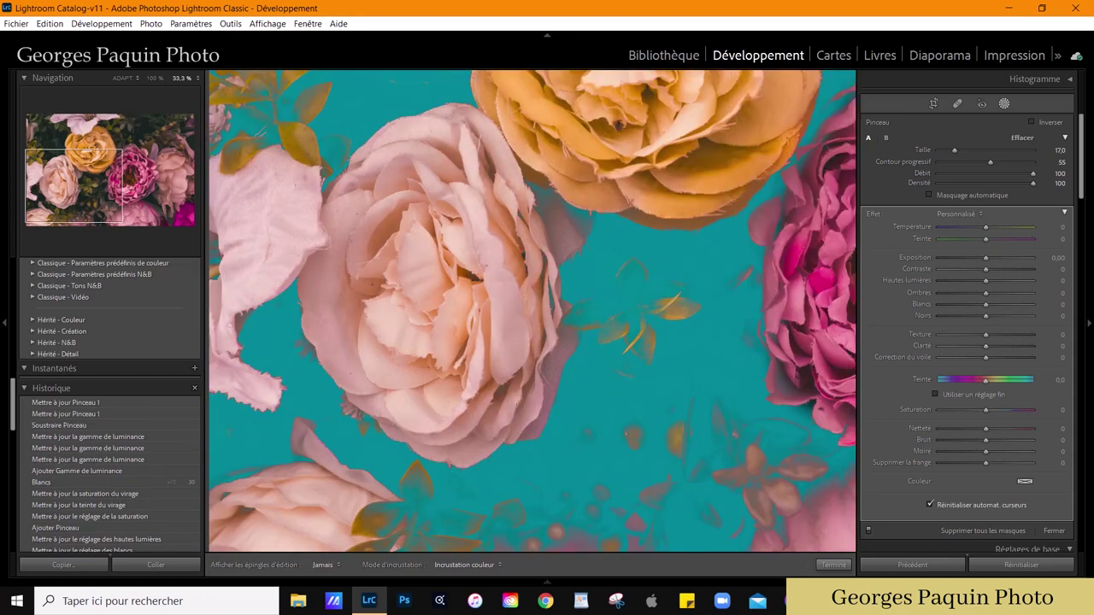
key("h")
left_click_drag(476, 380, 228, 162)
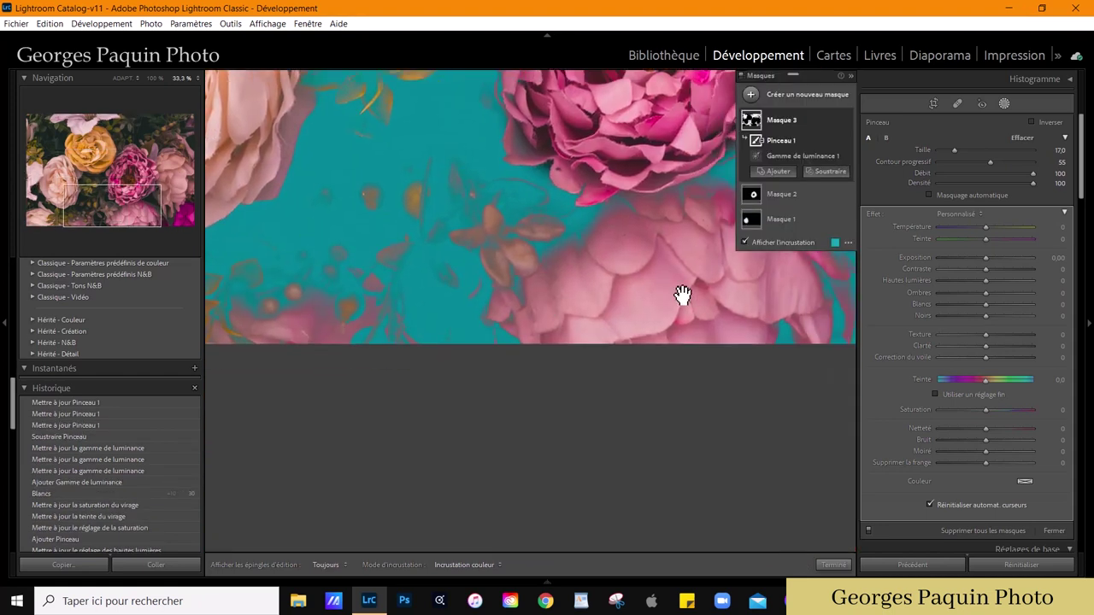
left_click_drag(678, 293, 551, 423)
left_click_drag(610, 225, 453, 385)
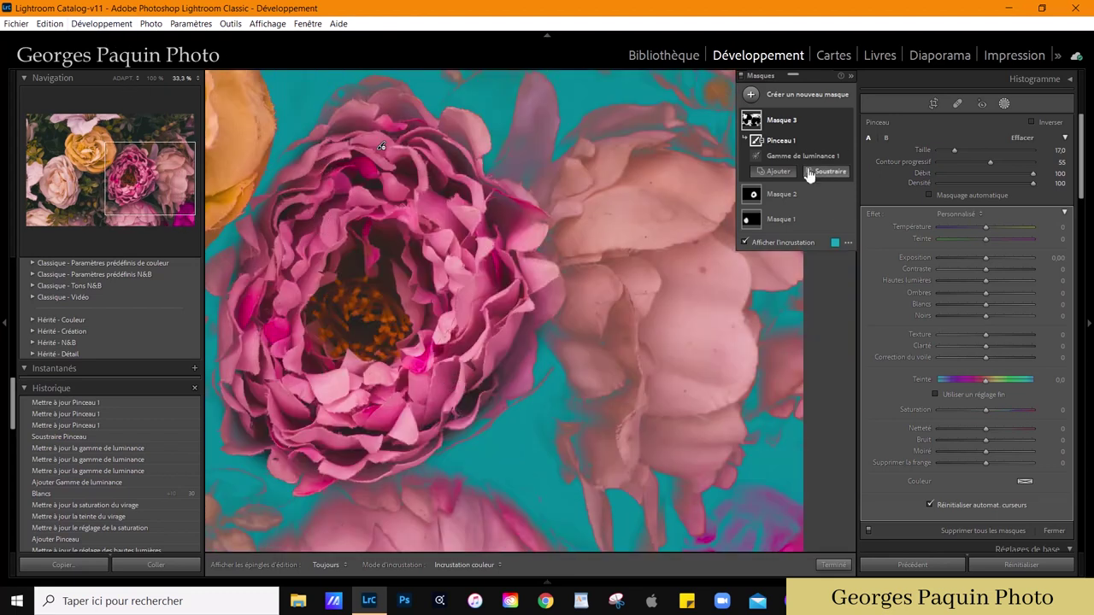
Step: Give Masque 3's luminance range slightly lower Exposure and a small Shadows tweak, overlay hidden
left_click(785, 156)
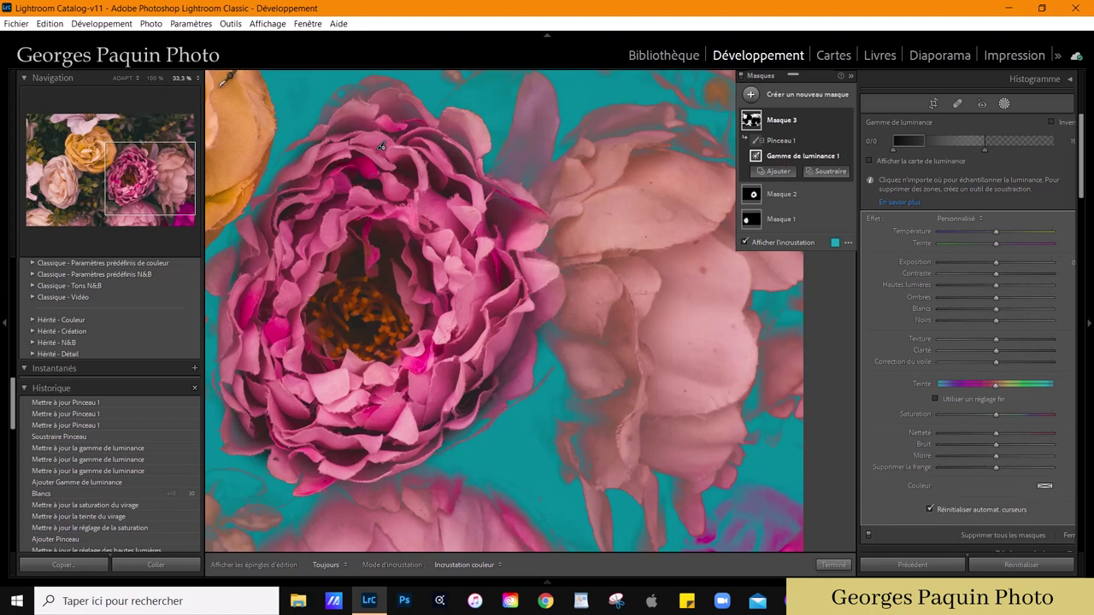
left_click(123, 78)
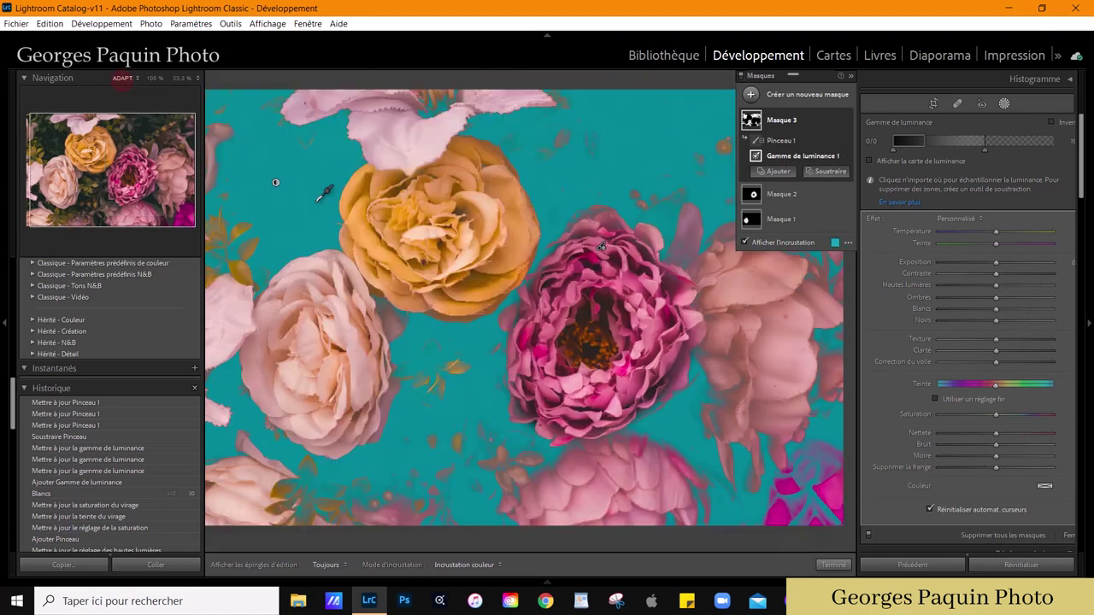
left_click(799, 242)
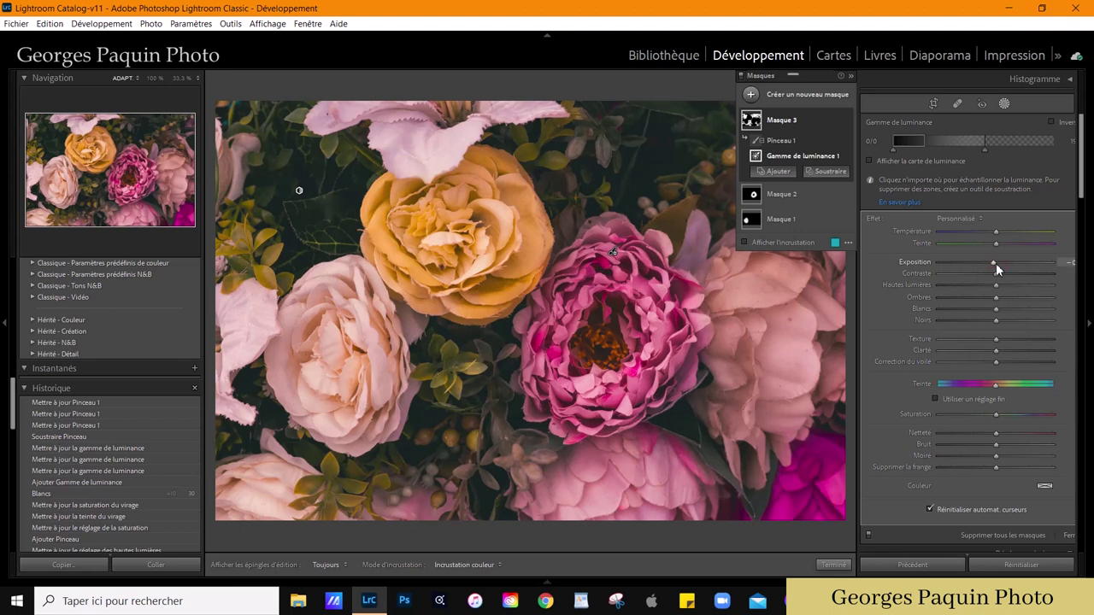
key("Down")
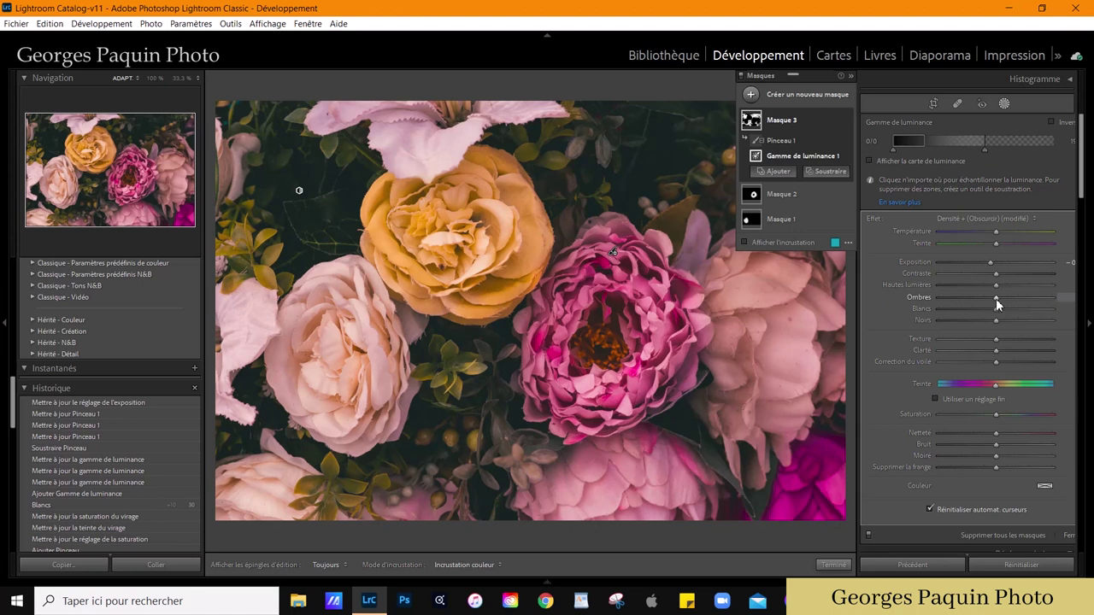
left_click_drag(1000, 300, 1002, 301)
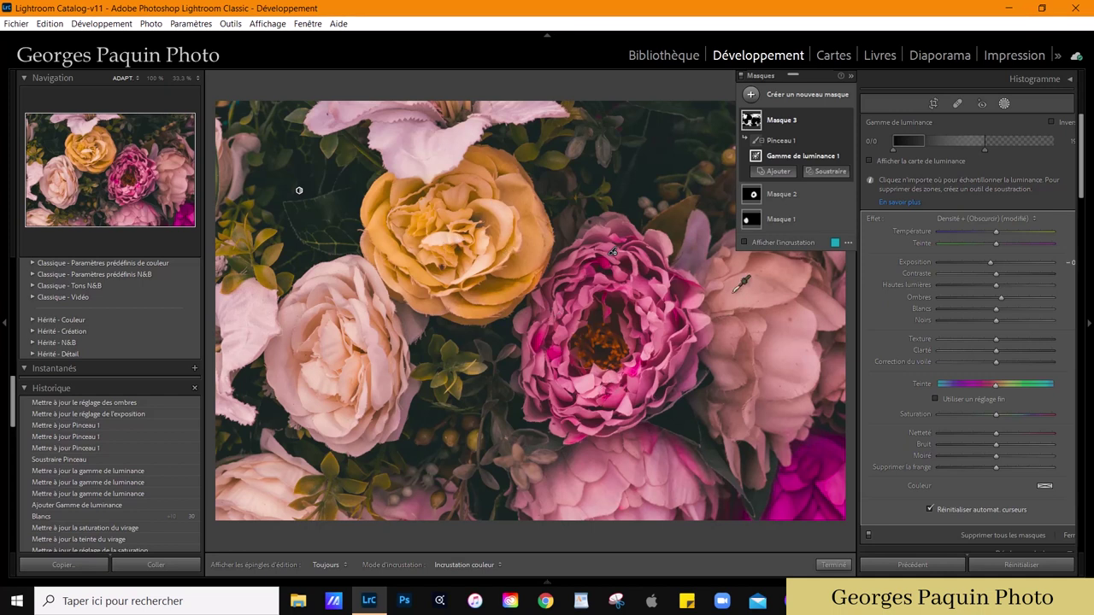
Step: Leave masking and set global Vibrance to +65 and Saturation to -35
left_click(833, 564)
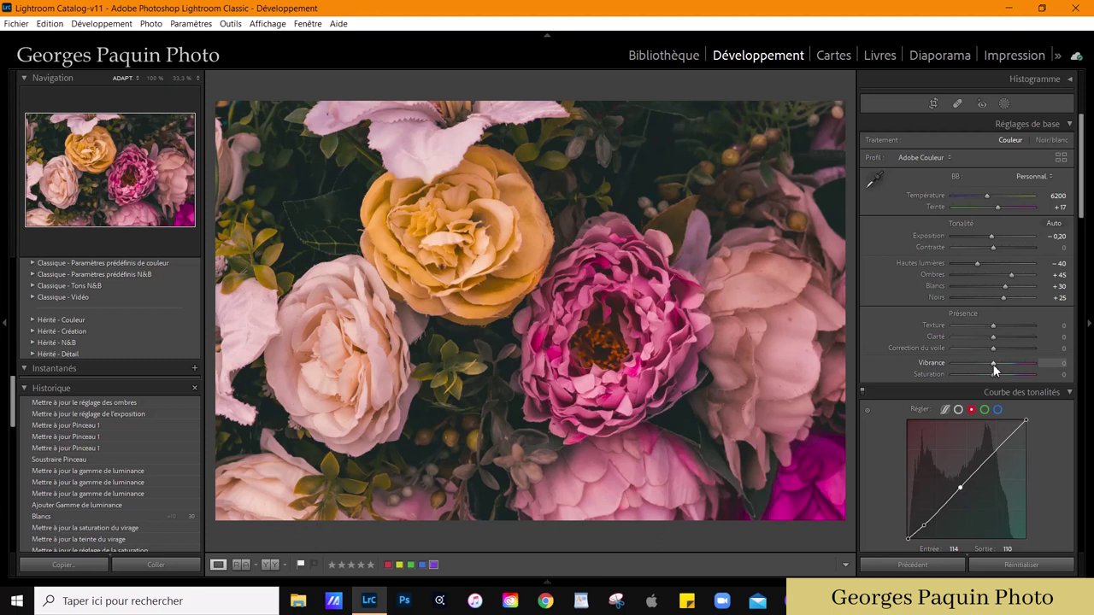
scroll(993, 364, "up", 13)
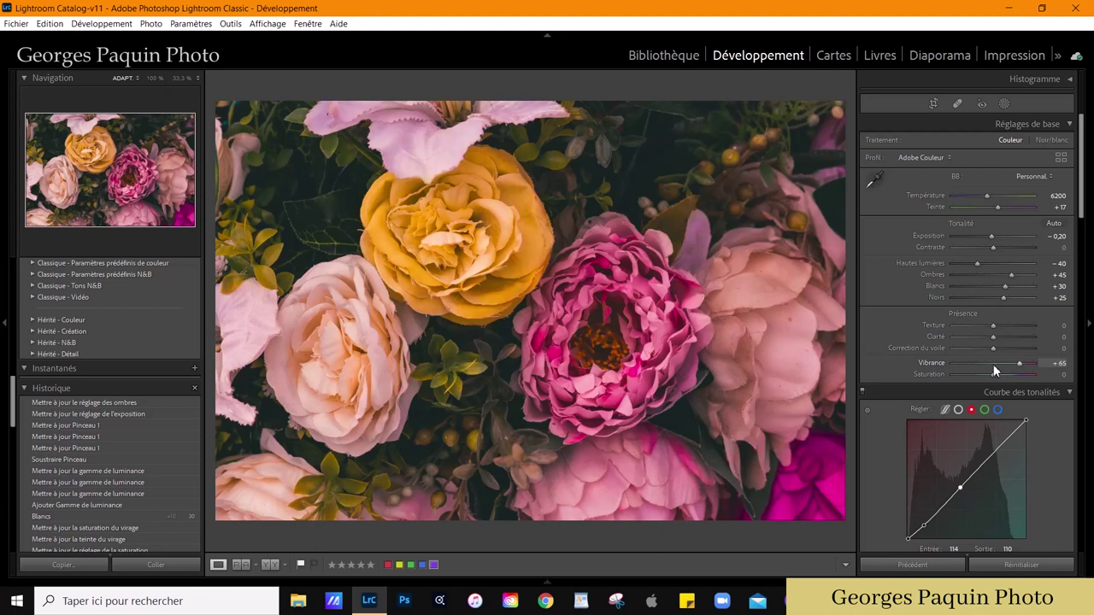
scroll(994, 375, "down", 7)
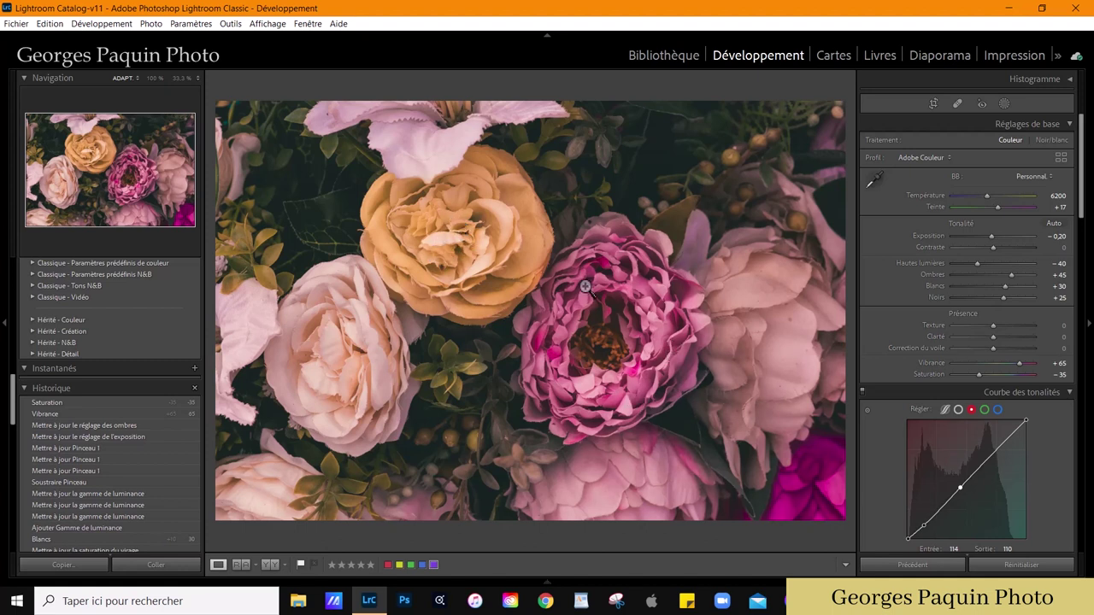
Step: Zoom in on the orange rose, pan toward the peony, and begin a new brush mask
left_click(466, 251)
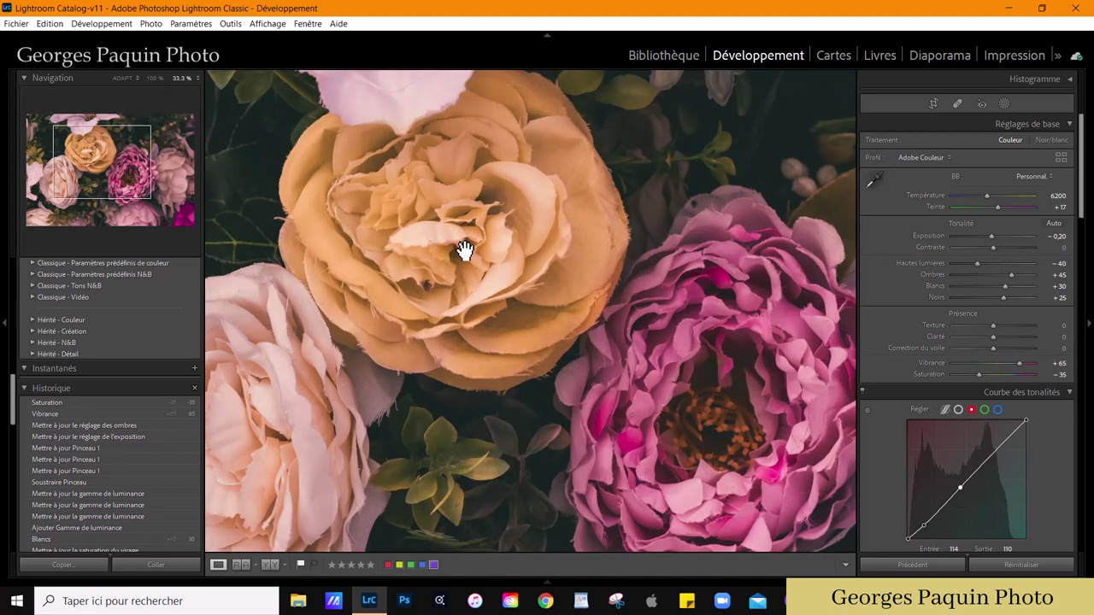
left_click_drag(465, 252, 468, 286)
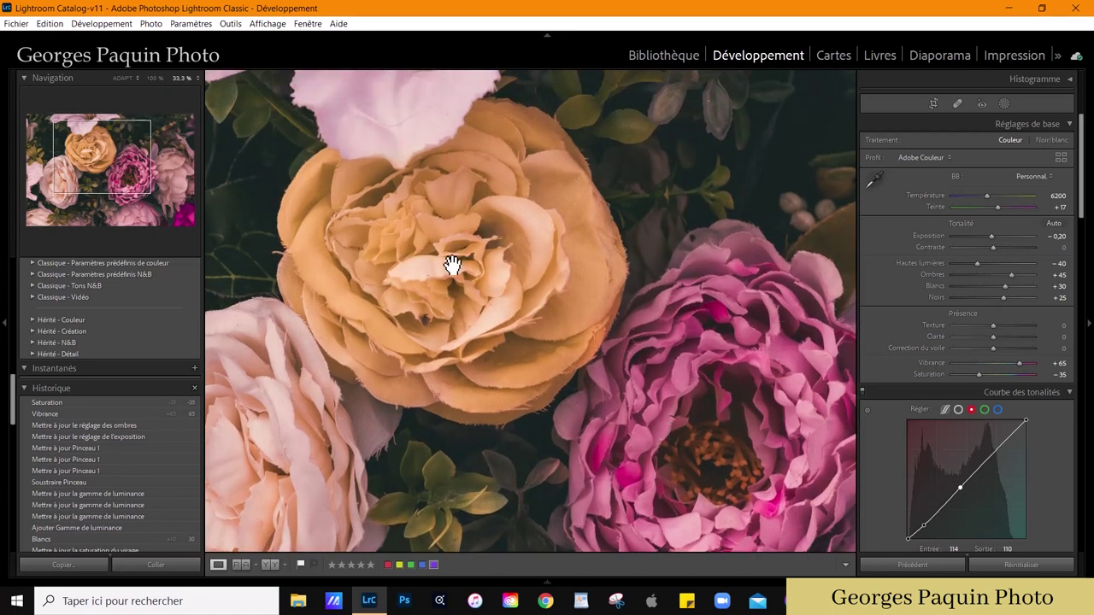
left_click_drag(772, 351, 722, 310)
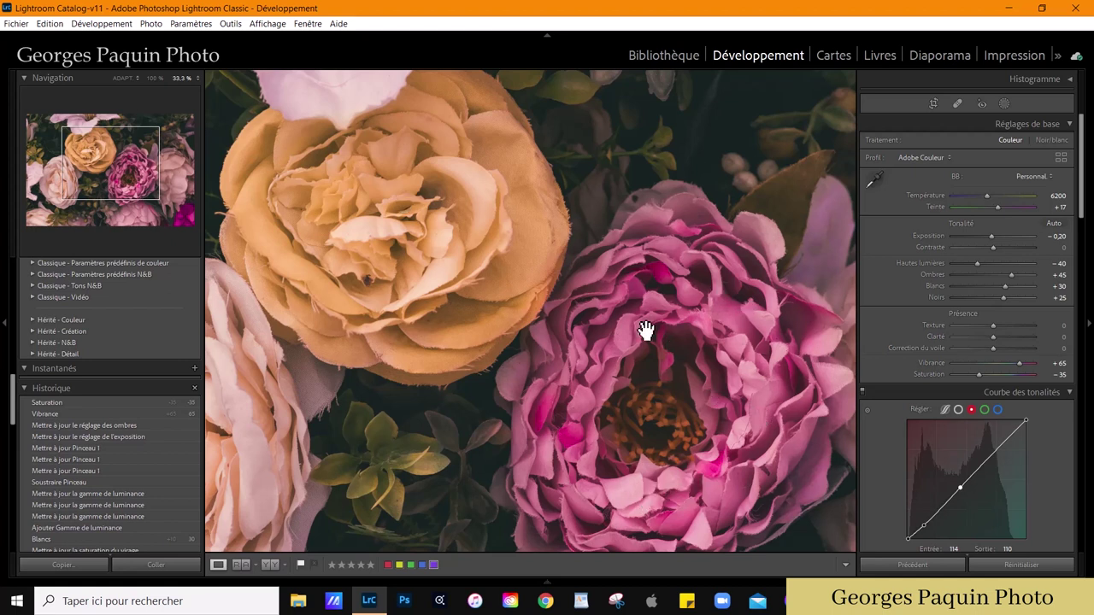
scroll(427, 223, "up", 2)
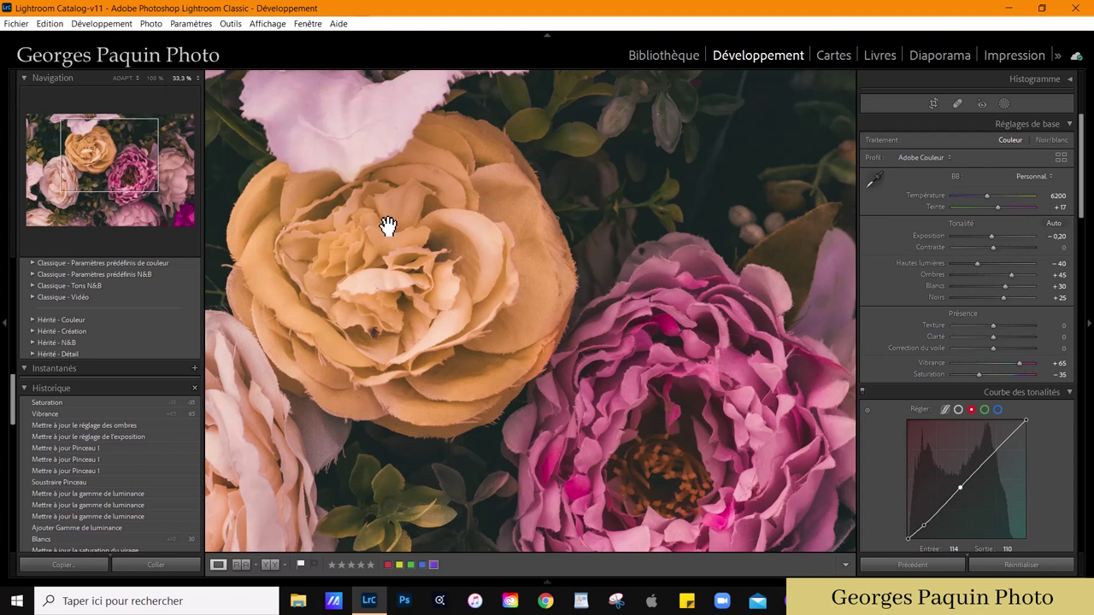
key("k")
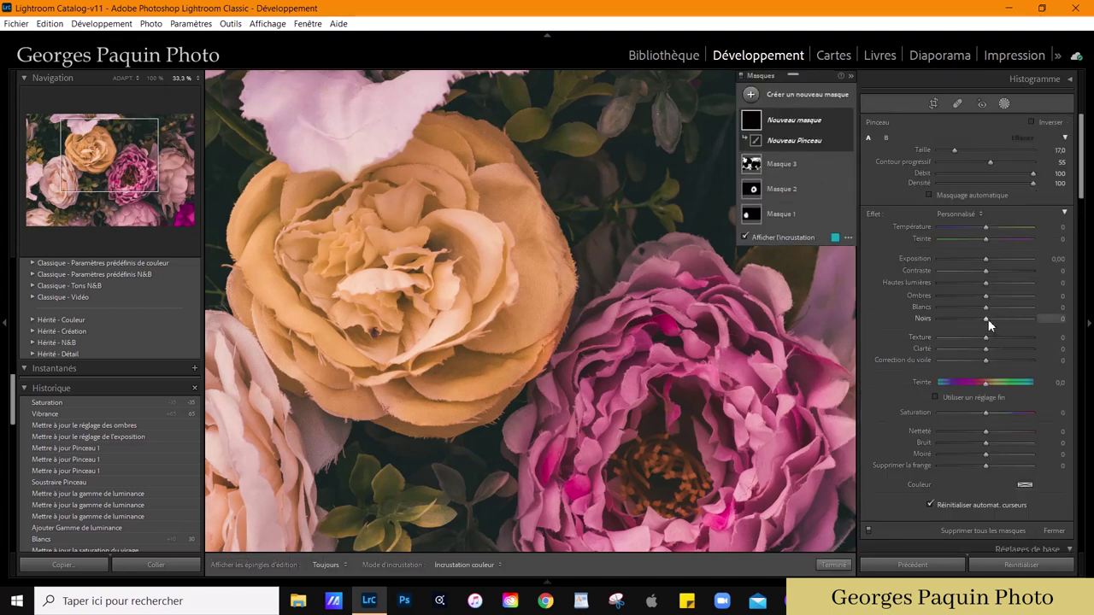
Step: Paint Masque 4 with Blacks -22, Shadows -24, Whites +20 and Contrast +10, then fit the photo
key("o")
left_click_drag(985, 319, 976, 322)
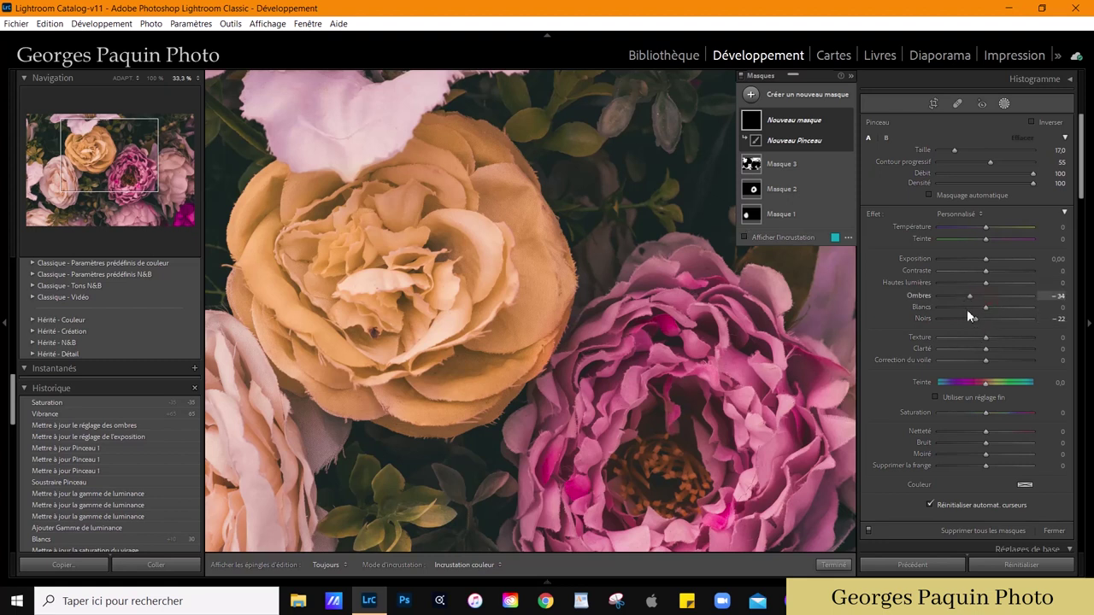
left_click_drag(984, 296, 968, 295)
key("h")
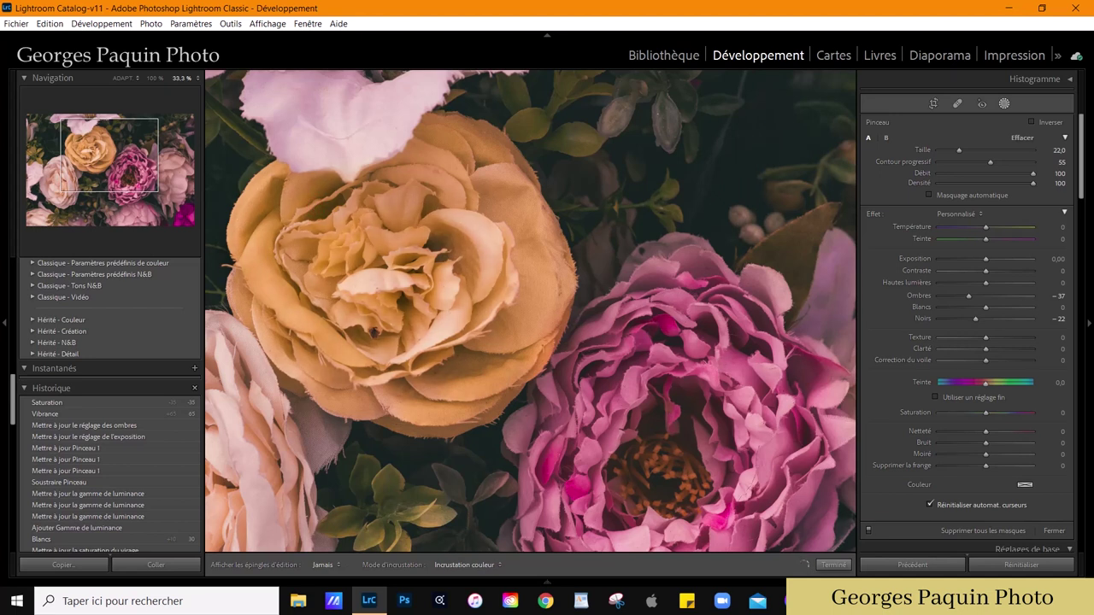
left_click_drag(428, 380, 538, 325)
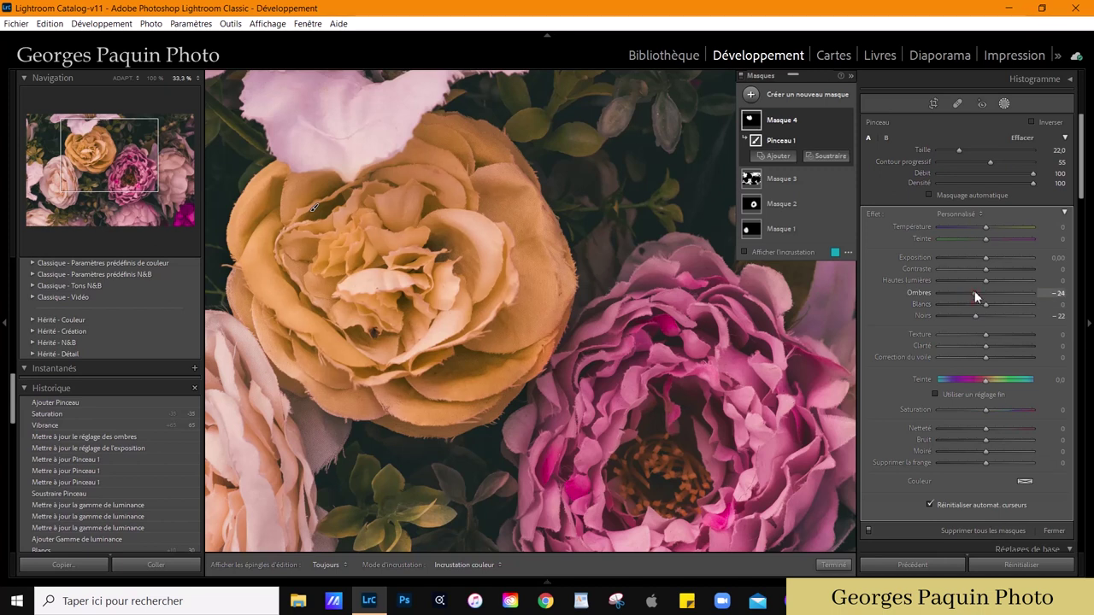
left_click_drag(974, 292, 974, 292)
left_click_drag(994, 307, 995, 307)
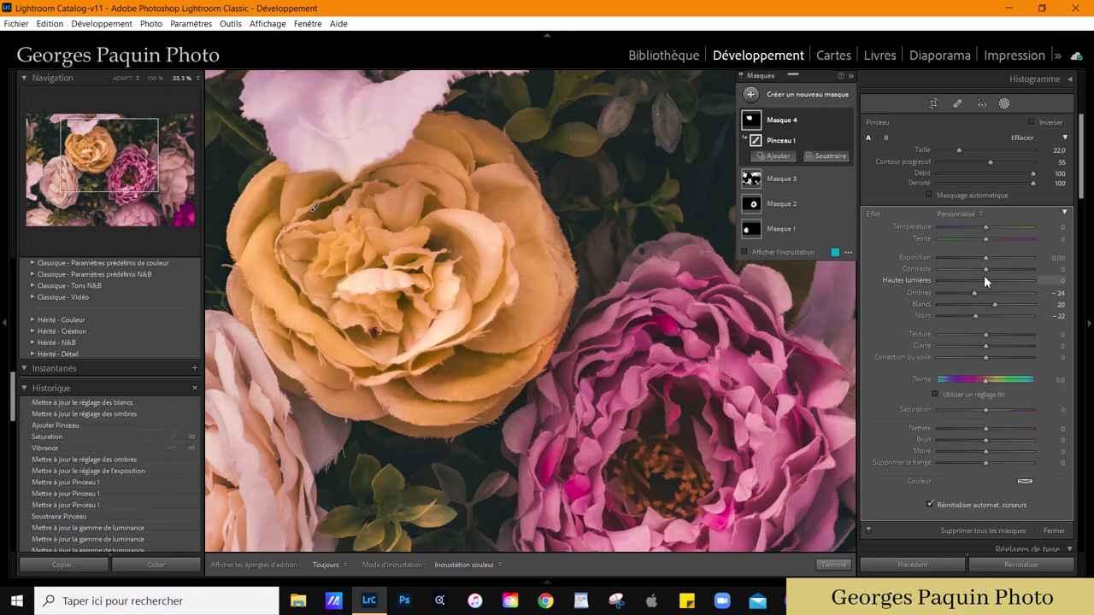
left_click(122, 77)
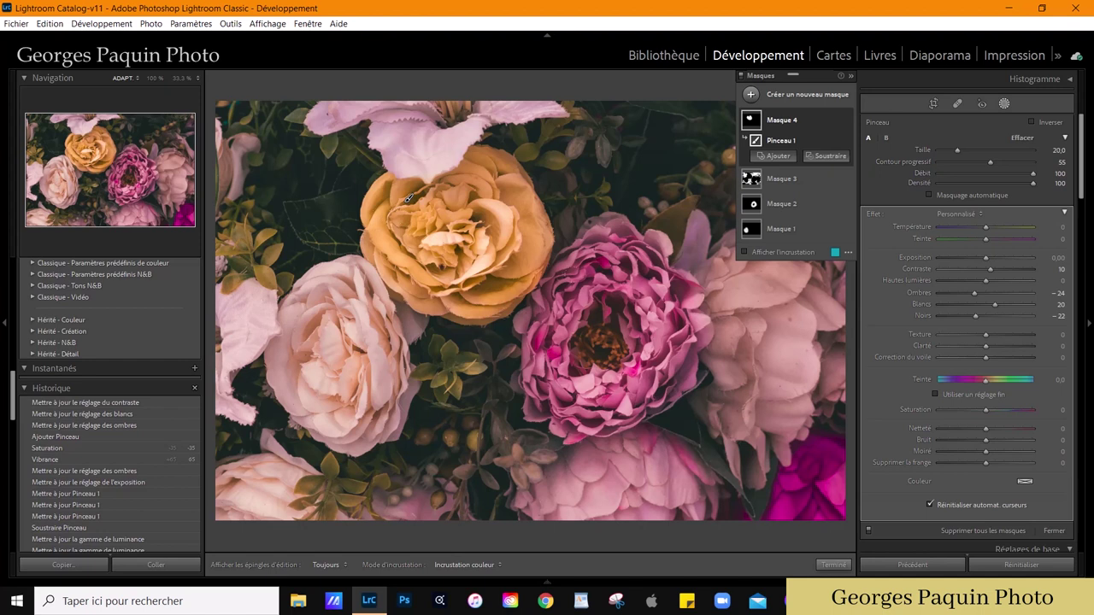
Step: Close masking and zoom in closely on the yellow rose
left_click(833, 565)
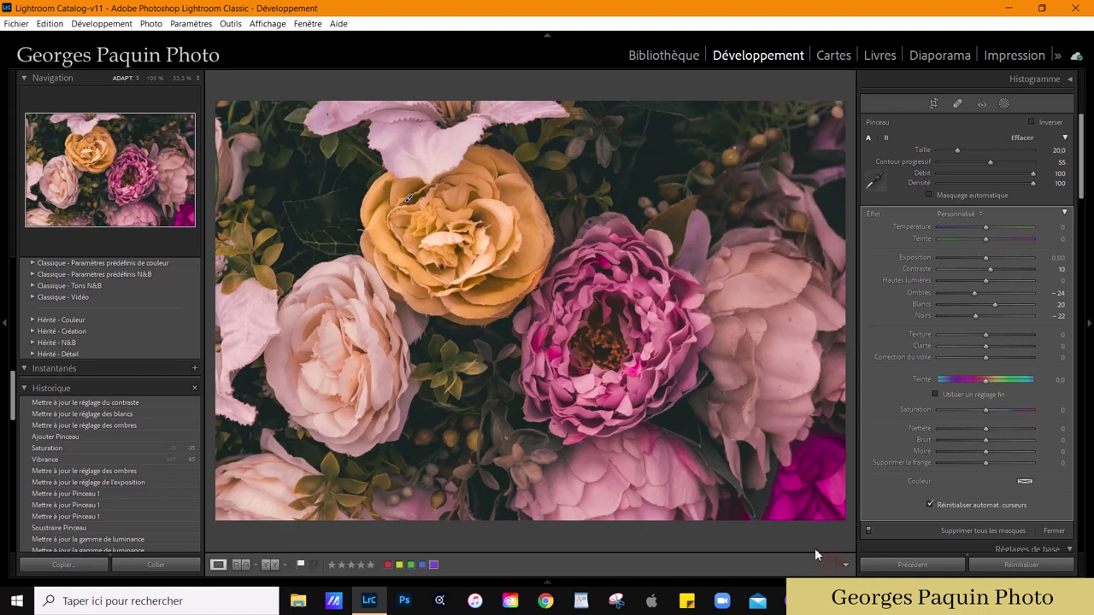
left_click(485, 255)
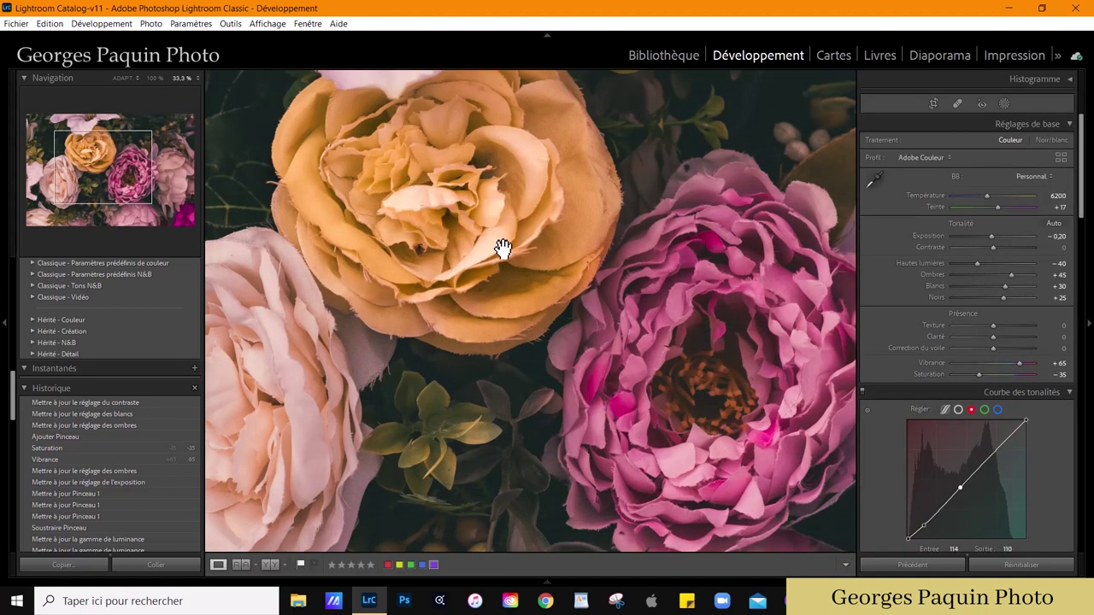
key("ctrl+equal")
left_click_drag(480, 238, 550, 374)
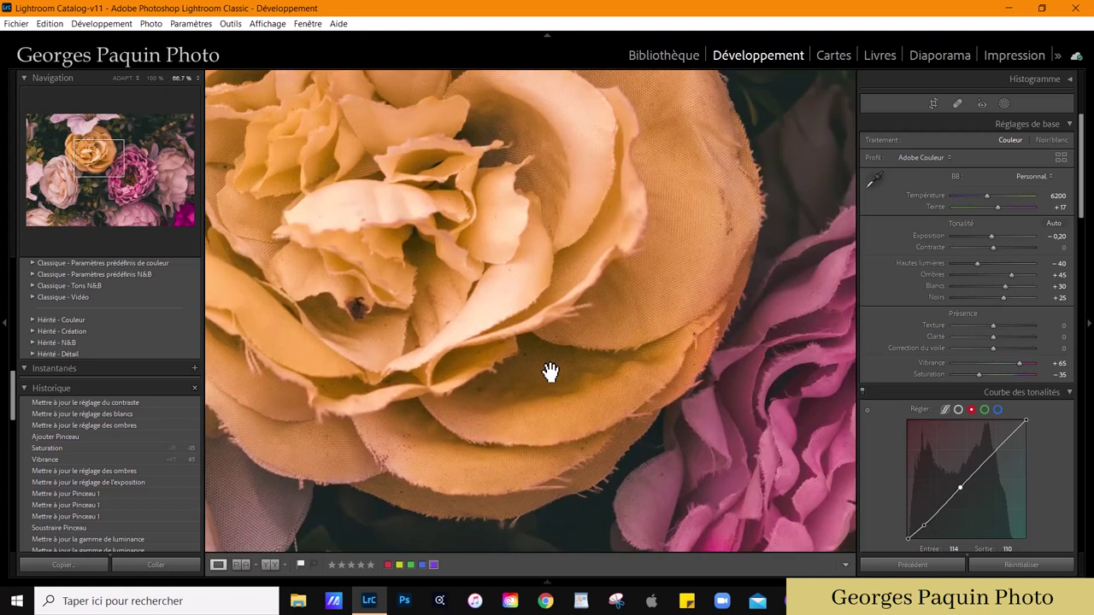
Step: Paint a soft, low-density brush mask over the yellow rose's petals with Highlights -46
key("k")
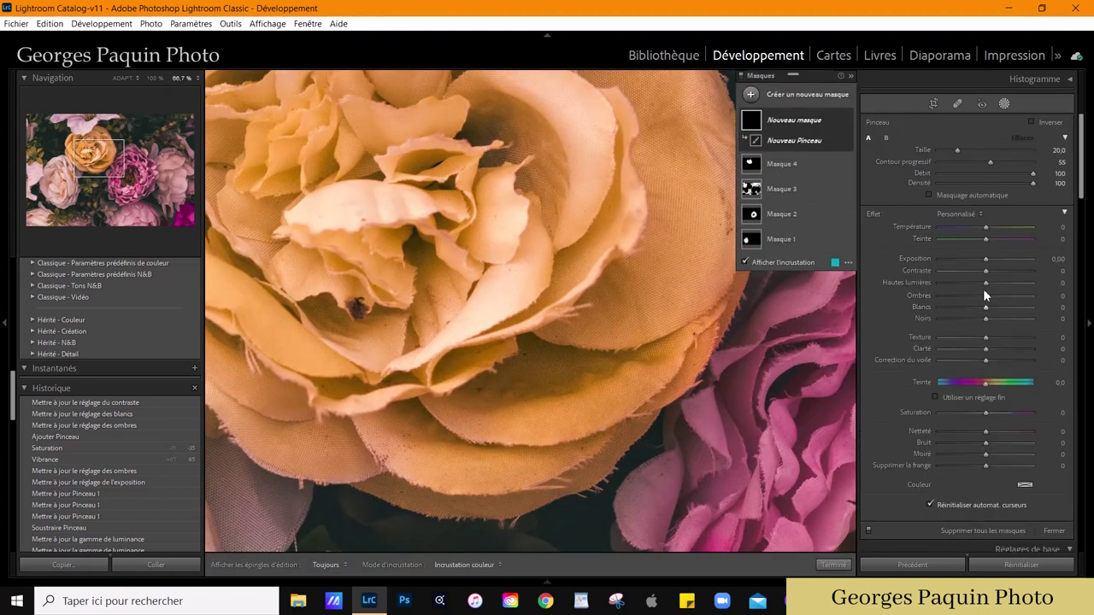
left_click_drag(975, 293, 970, 294)
mouse_move(1033, 184)
left_mouse_down()
mouse_move(1017, 196)
mouse_move(1015, 175)
left_mouse_up()
left_click(1021, 137)
key("h")
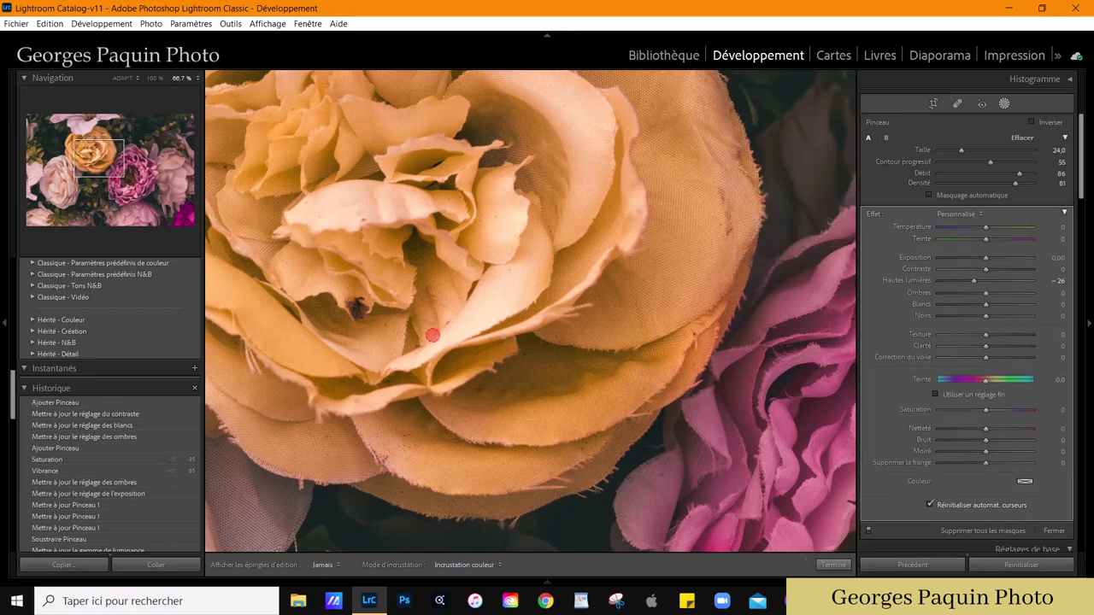
left_click_drag(432, 337, 525, 239)
key("h")
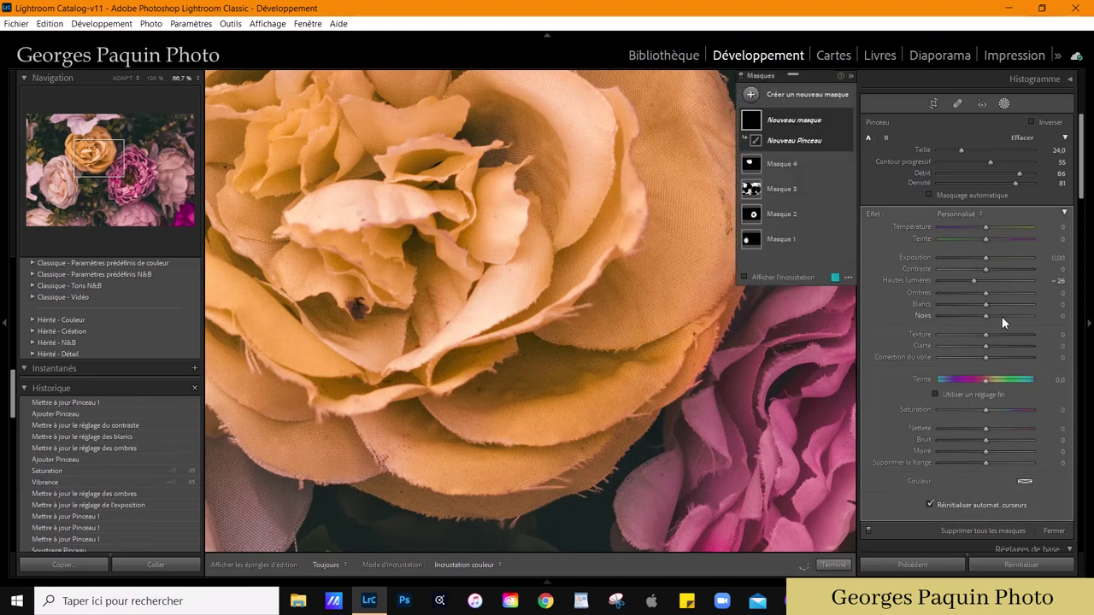
left_click_drag(973, 282, 964, 291)
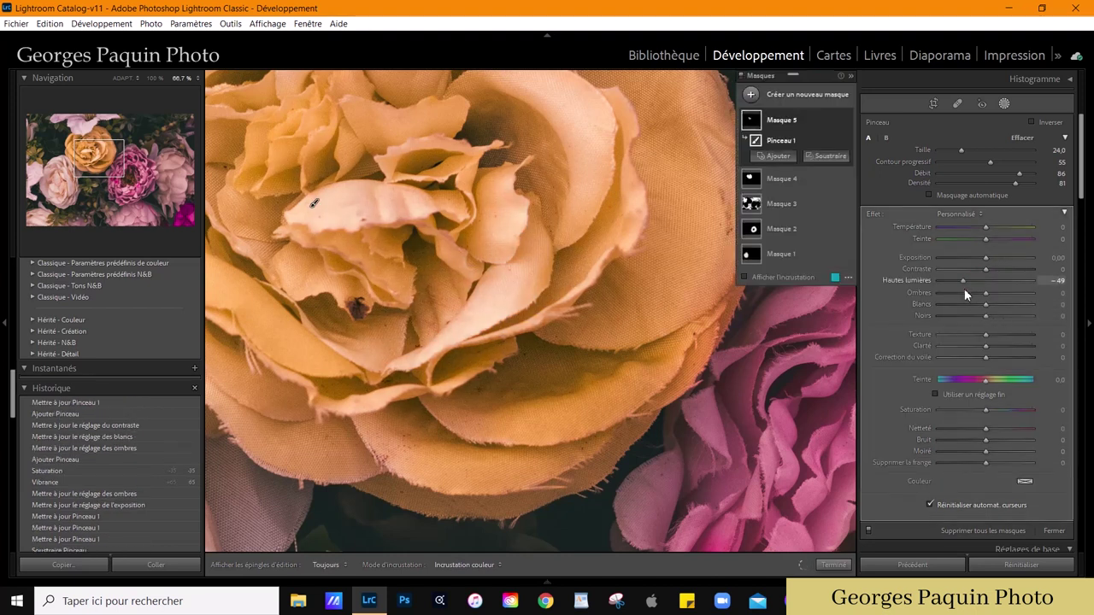
left_click(833, 565)
left_click(596, 453)
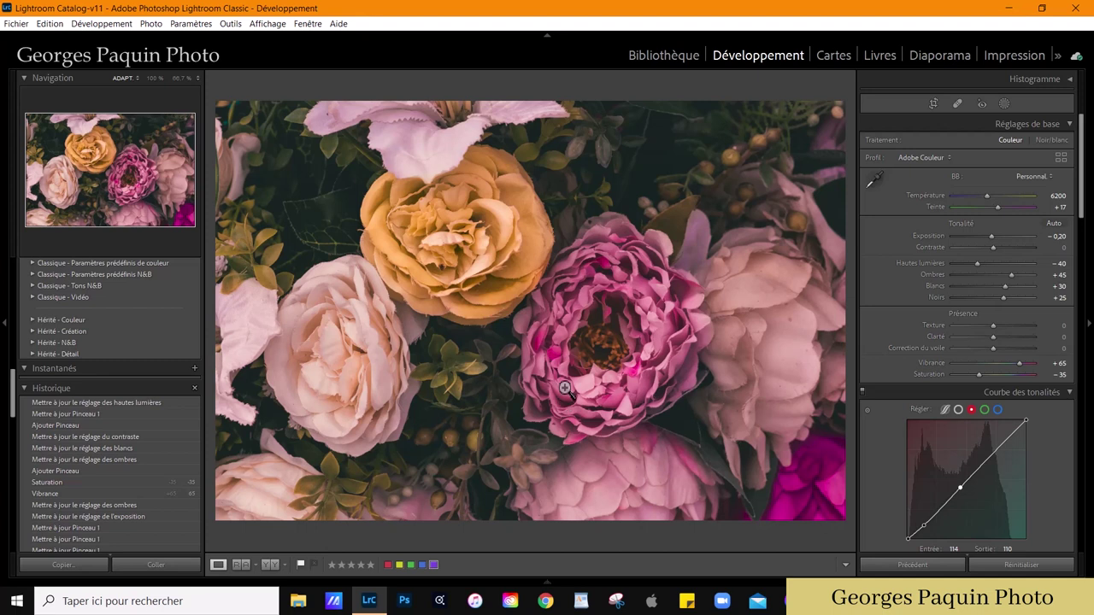
Step: Pull the crop's right, left, top and bottom edges in around the three main flowers and apply
left_click(933, 103)
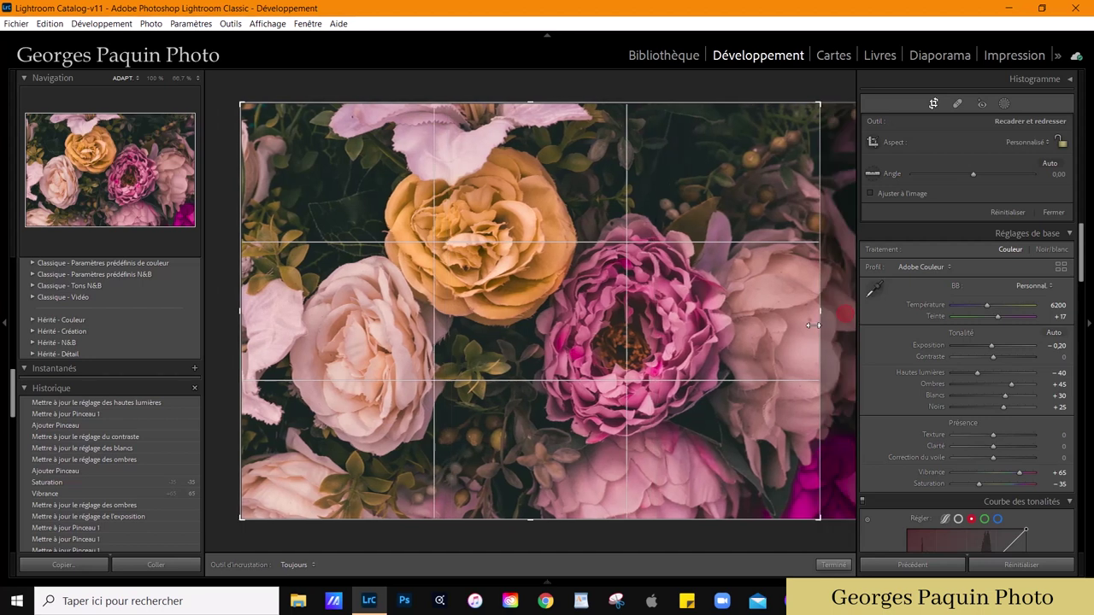
left_click_drag(846, 313, 795, 329)
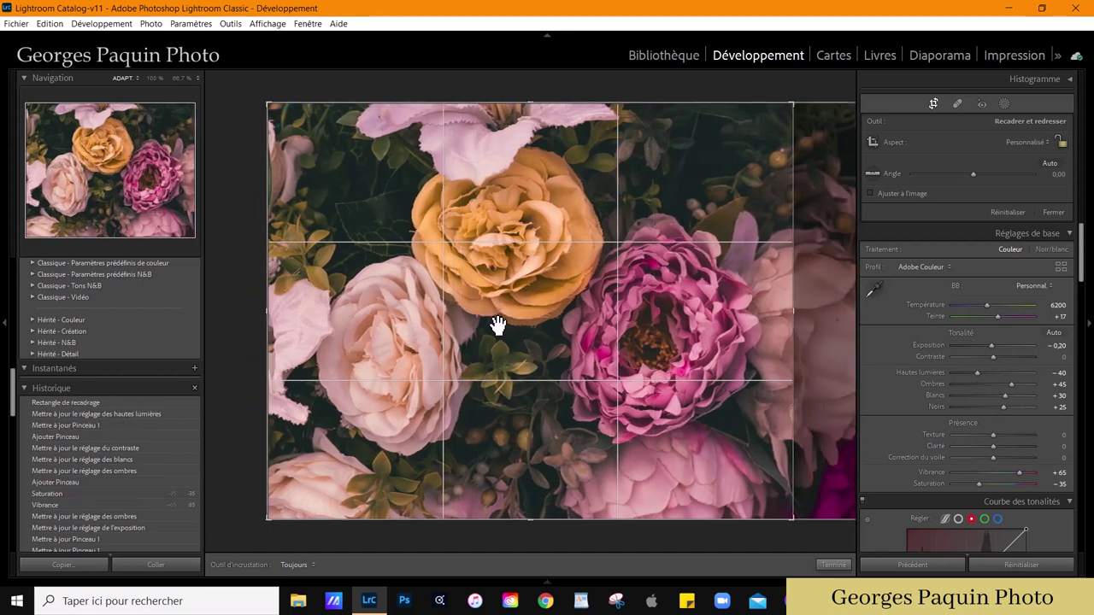
left_click_drag(268, 309, 282, 305)
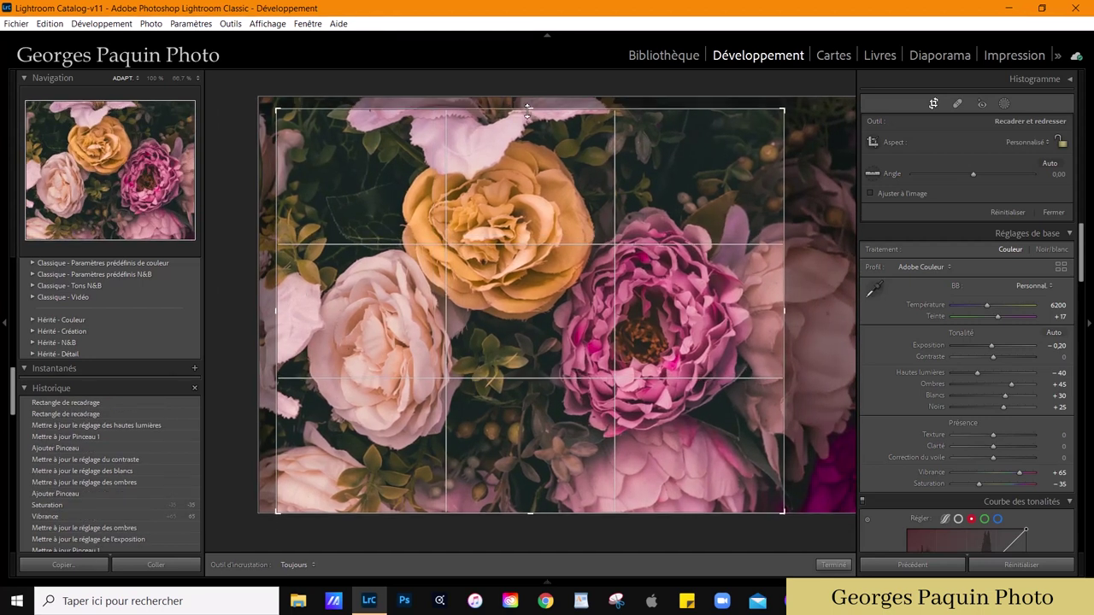
left_click_drag(528, 102, 529, 111)
left_click_drag(530, 520, 528, 508)
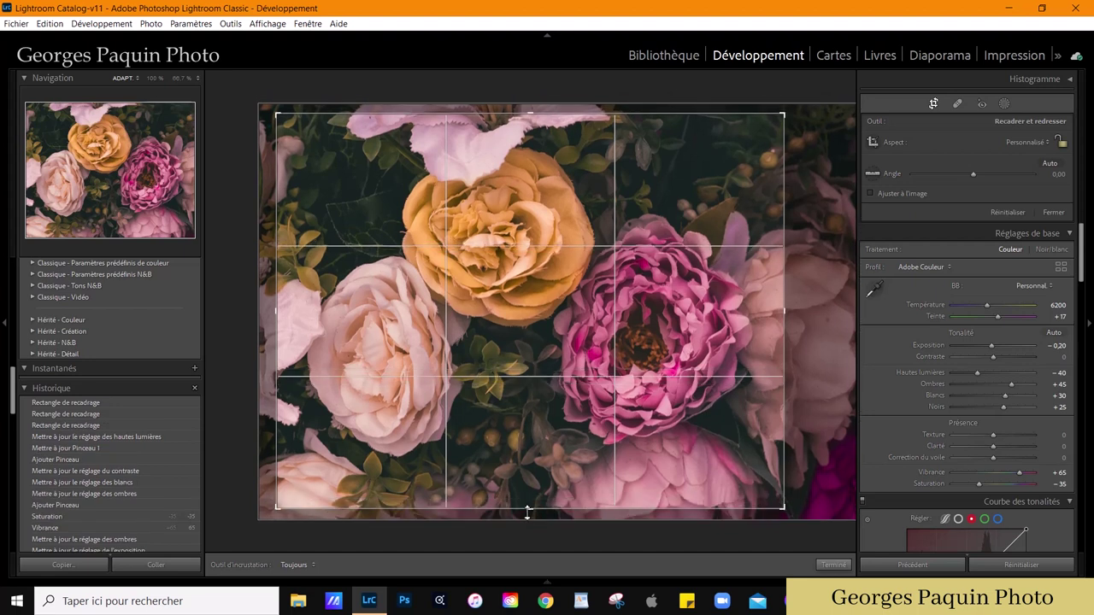
left_click(833, 564)
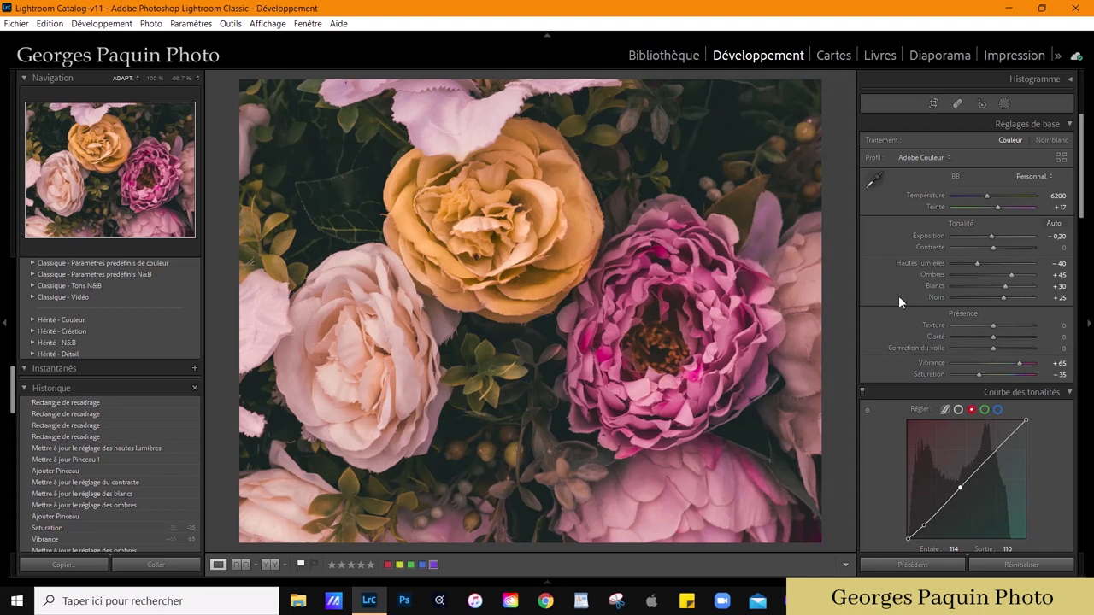
Step: Magnify the photo to 200% and centre the view on the pink peony
scroll(898, 296, "down", 5)
scroll(898, 296, "down", 5)
scroll(898, 295, "down", 5)
scroll(898, 296, "down", 5)
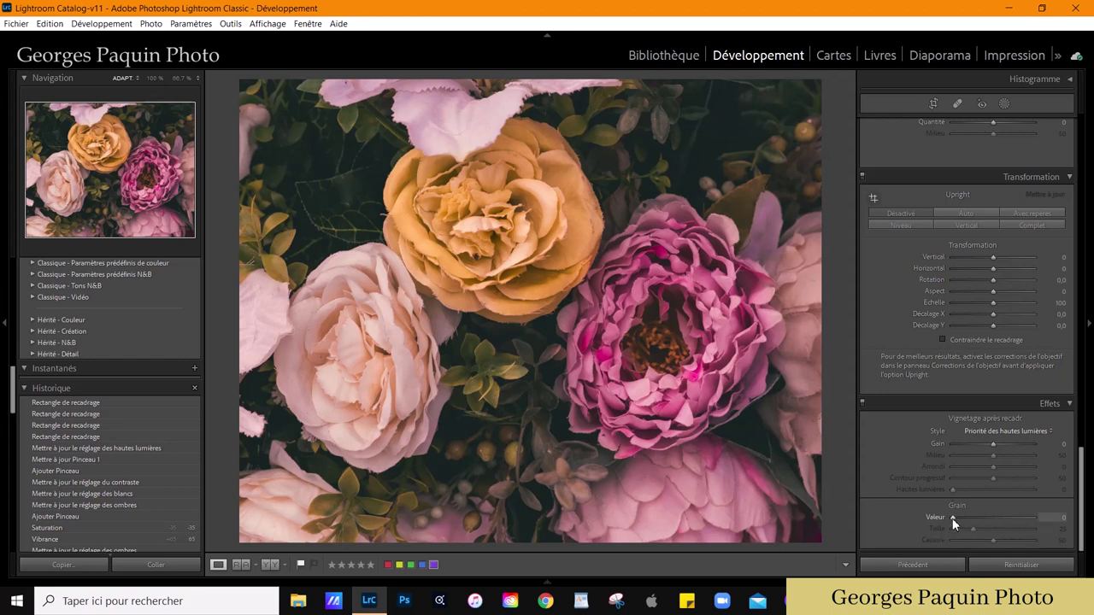
left_click(509, 278)
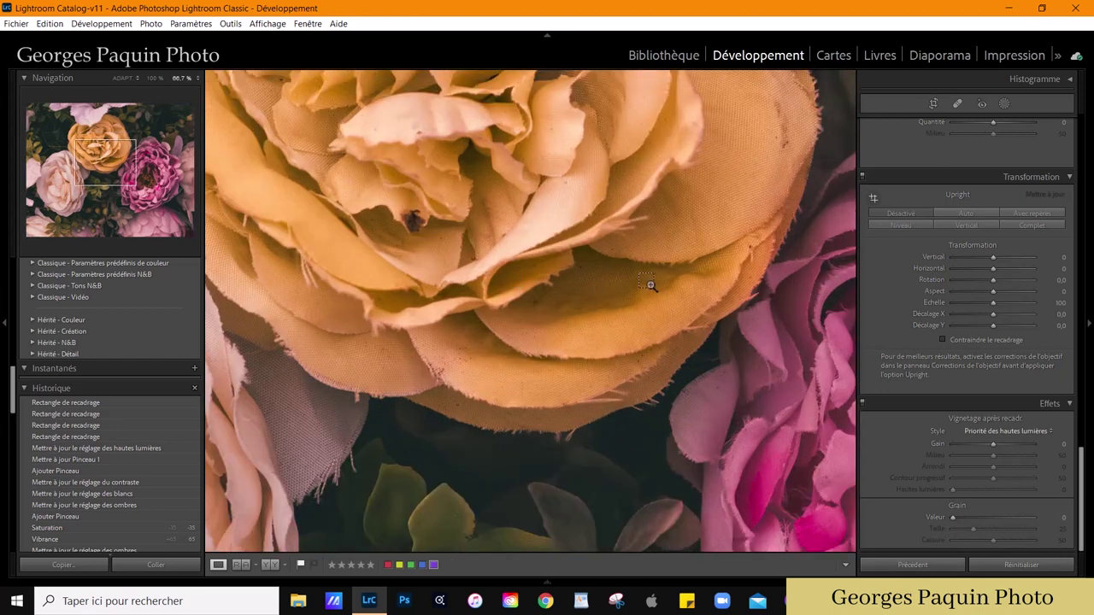
key("ctrl+equal")
left_click_drag(647, 396, 183, 231)
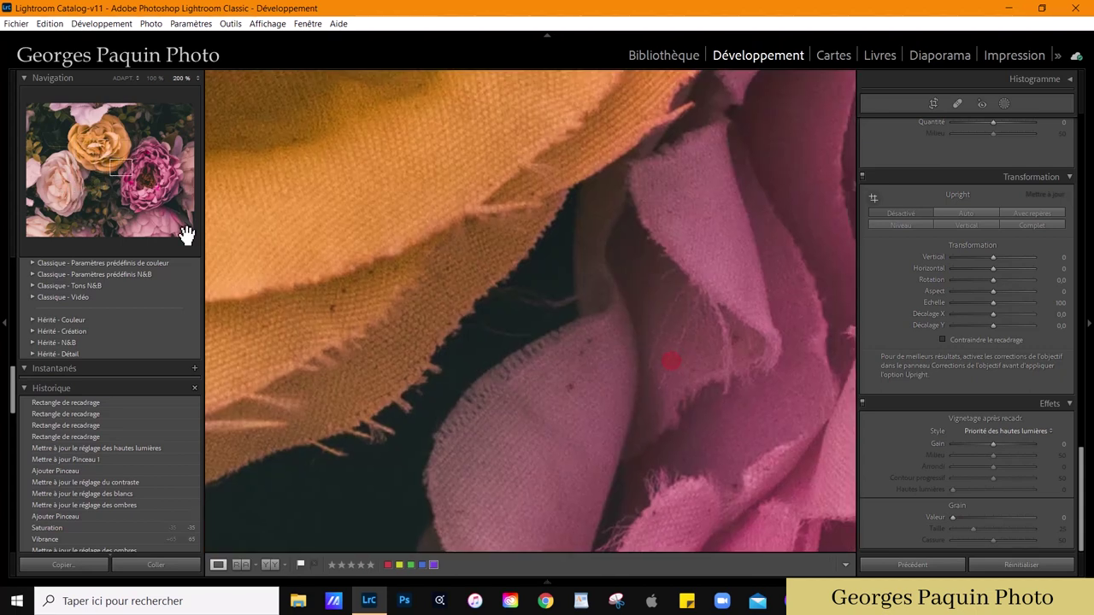
mouse_move(547, 359)
left_mouse_down()
mouse_move(334, 215)
mouse_move(556, 185)
left_mouse_up()
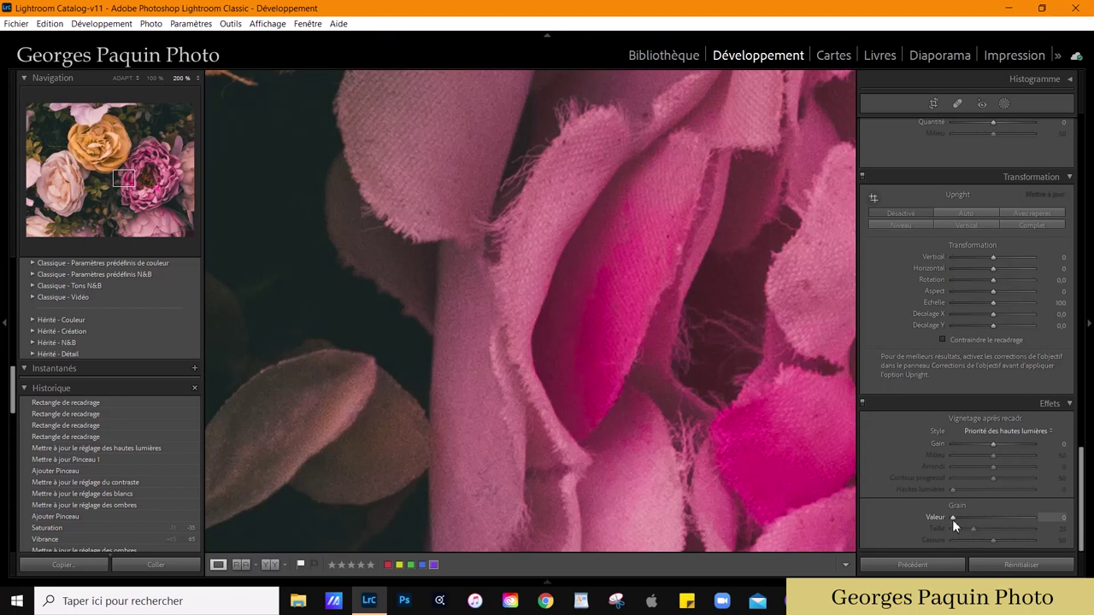
Step: Add grain at Amount 59, Size 37, Roughness 61, then zoom back out
mouse_move(952, 518)
left_mouse_down()
mouse_move(1013, 519)
mouse_move(978, 530)
mouse_move(1009, 543)
mouse_move(977, 531)
left_mouse_up()
left_click(998, 521)
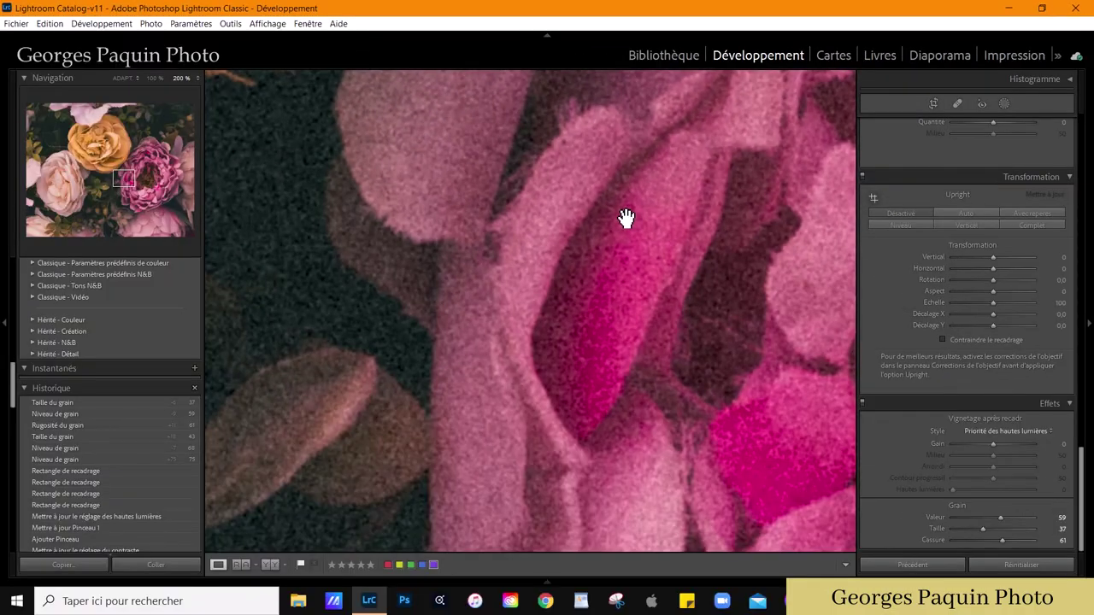
left_click(616, 284)
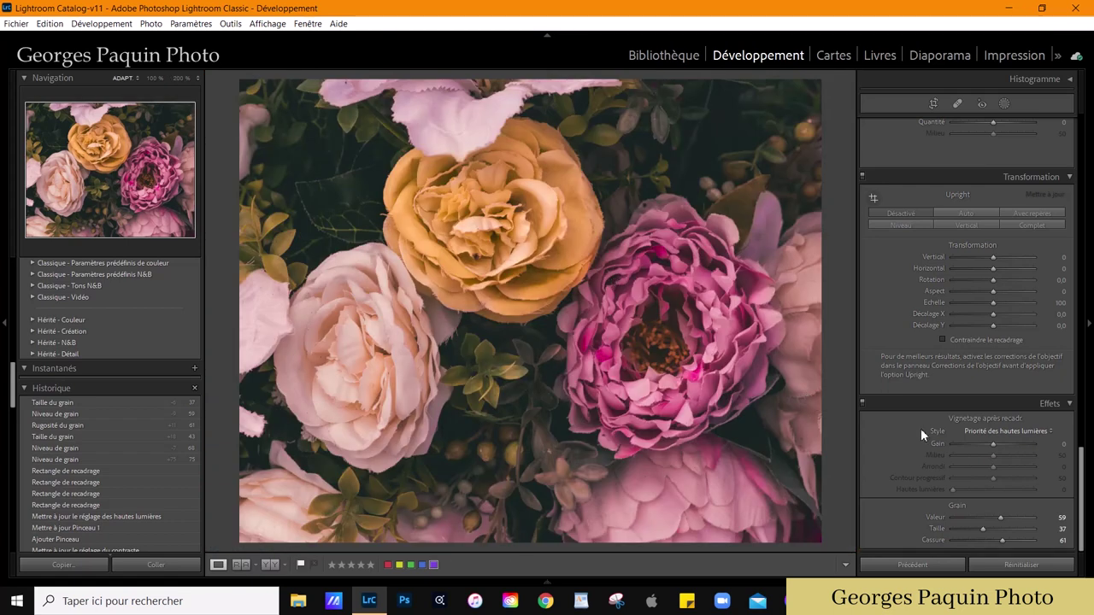
Step: Apply a Paint Overlay post-crop vignette: Amount -35, Midpoint 49, Roundness -35, Feather 65
mouse_move(992, 444)
left_mouse_down()
mouse_move(982, 444)
mouse_move(979, 467)
mouse_move(1005, 478)
mouse_move(1000, 455)
left_mouse_up()
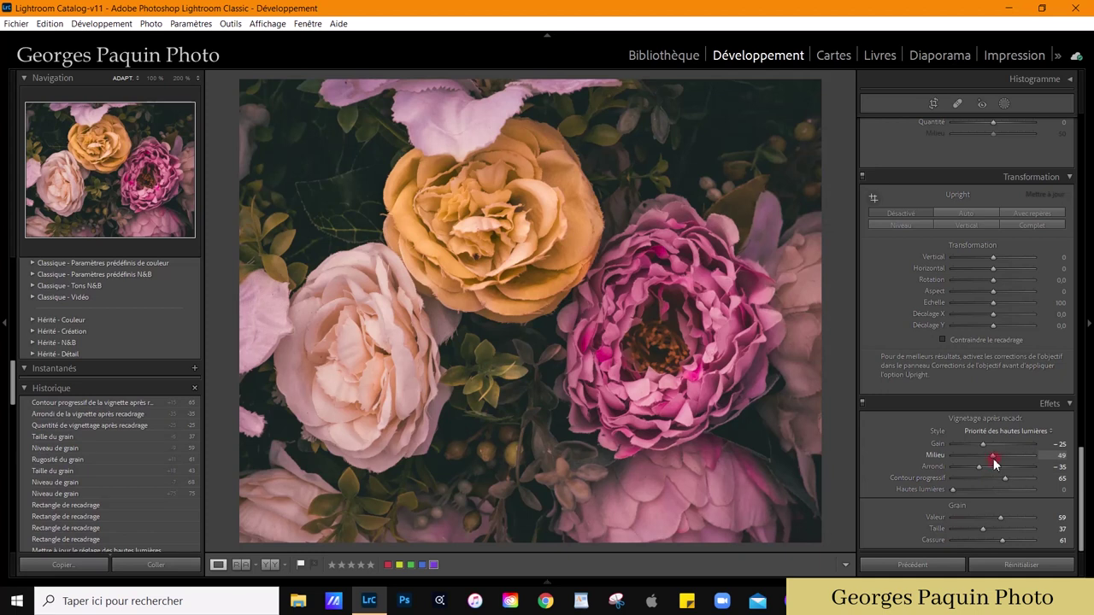
left_click(993, 456)
left_click(1013, 431)
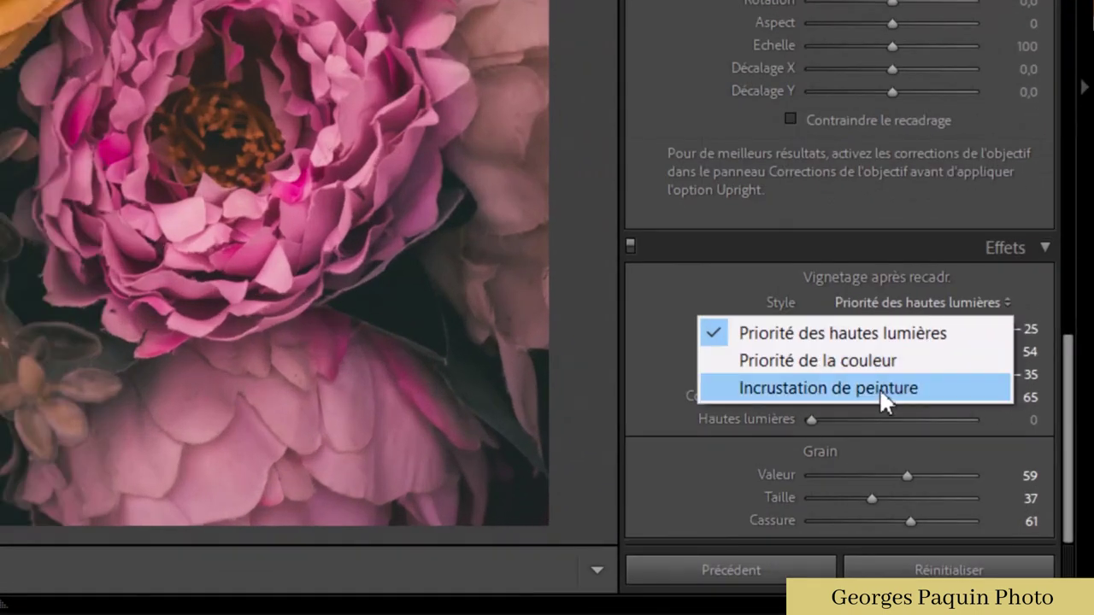
left_click(879, 388)
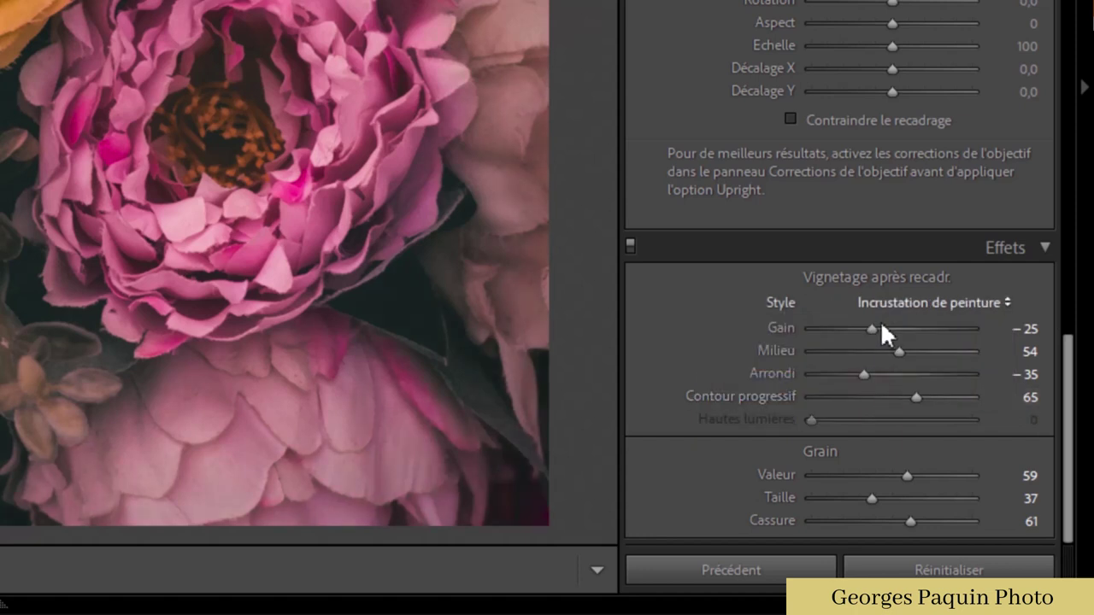
left_click_drag(874, 328, 865, 328)
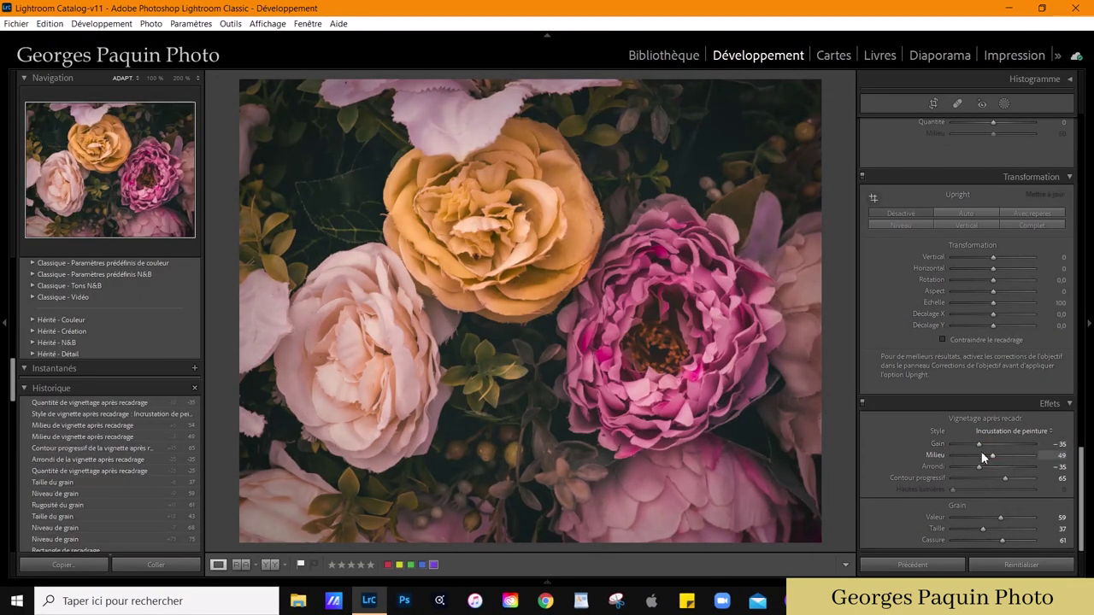
left_click_drag(996, 454, 982, 453)
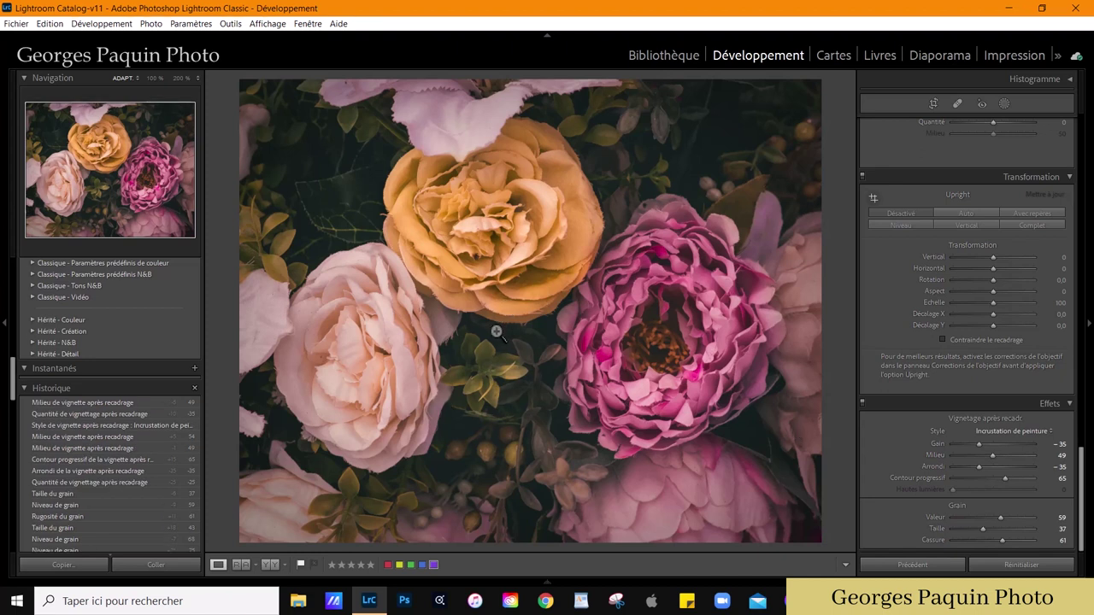